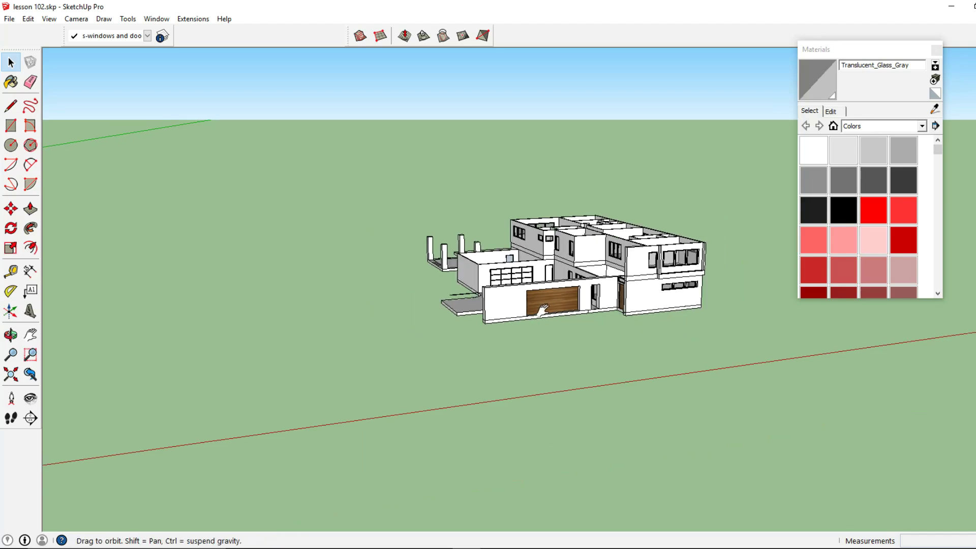
Select all parts of the house and combine them into a single group
{"action": "scroll", "coordinate": [462, 318], "scroll_direction": "down", "scroll_amount": 3}
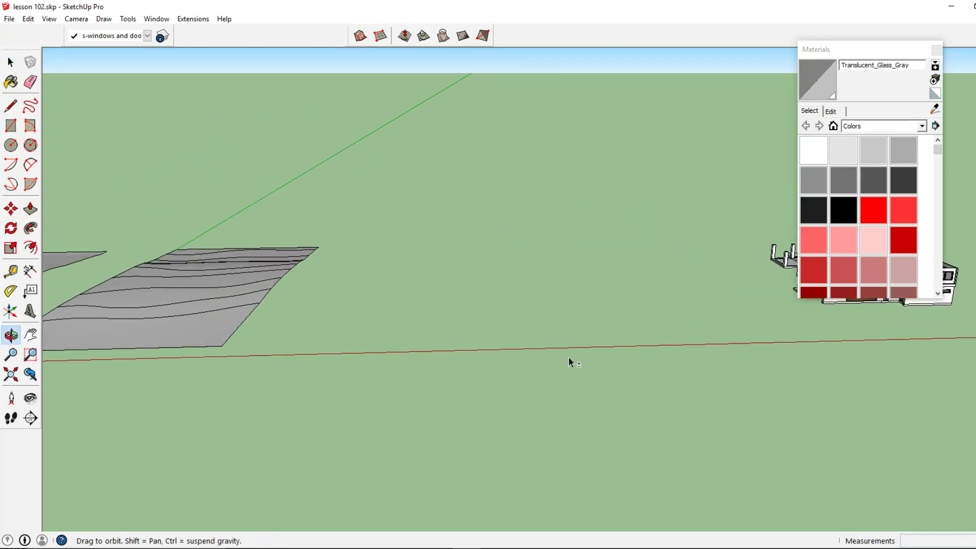
{"action": "left_click", "coordinate": [199, 329]}
{"action": "middle_click_drag", "start_coordinate": [224, 331], "coordinate": [298, 326]}
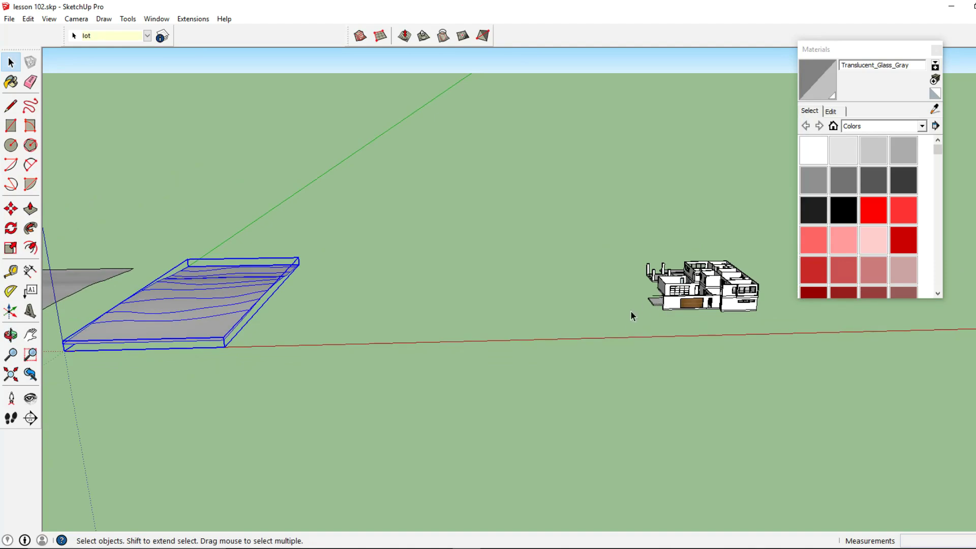
{"action": "left_click_drag", "start_coordinate": [672, 313], "coordinate": [773, 221]}
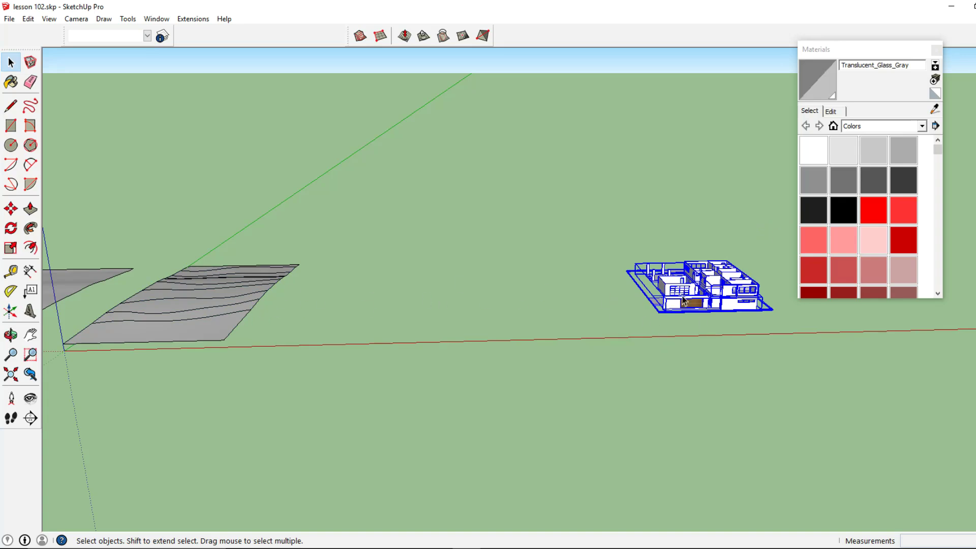
{"action": "middle_click_drag", "start_coordinate": [660, 307], "coordinate": [636, 306], "text": "shift"}
{"action": "left_click_drag", "start_coordinate": [588, 328], "coordinate": [770, 229]}
{"action": "scroll", "coordinate": [709, 282], "scroll_direction": "up", "scroll_amount": 2}
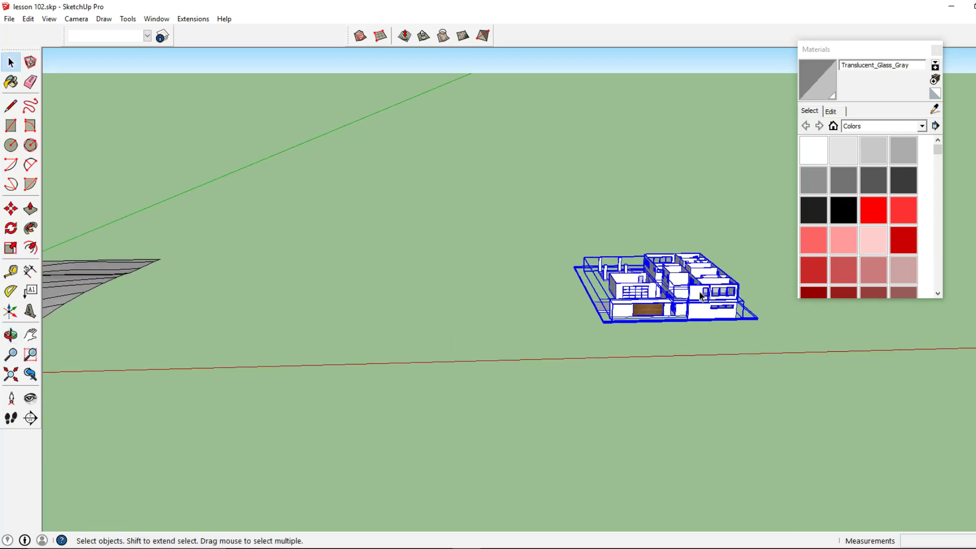
{"action": "right_click", "coordinate": [699, 291]}
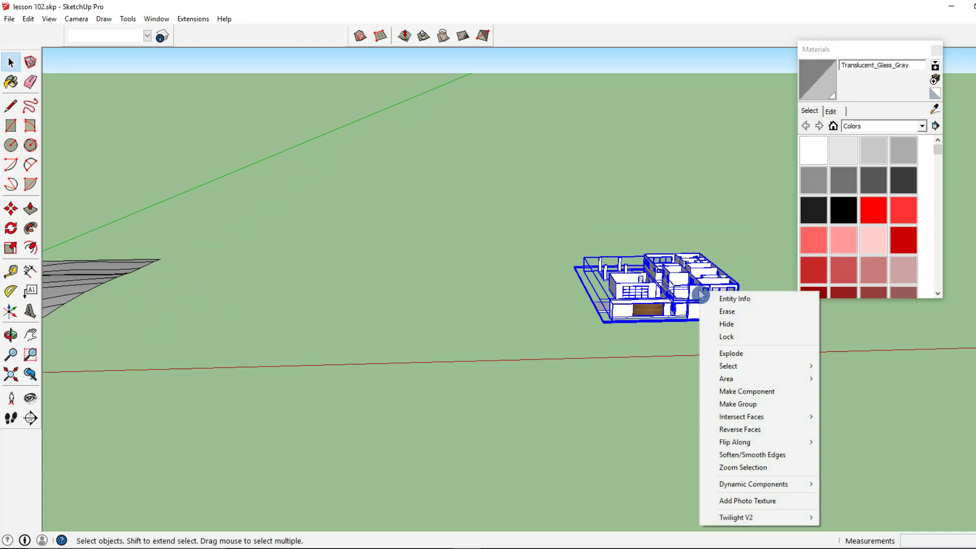
{"action": "left_click", "coordinate": [749, 404]}
Move the house group 400' along the red axis onto the contoured lot
{"action": "left_click", "coordinate": [11, 209]}
{"action": "left_click", "coordinate": [560, 340]}
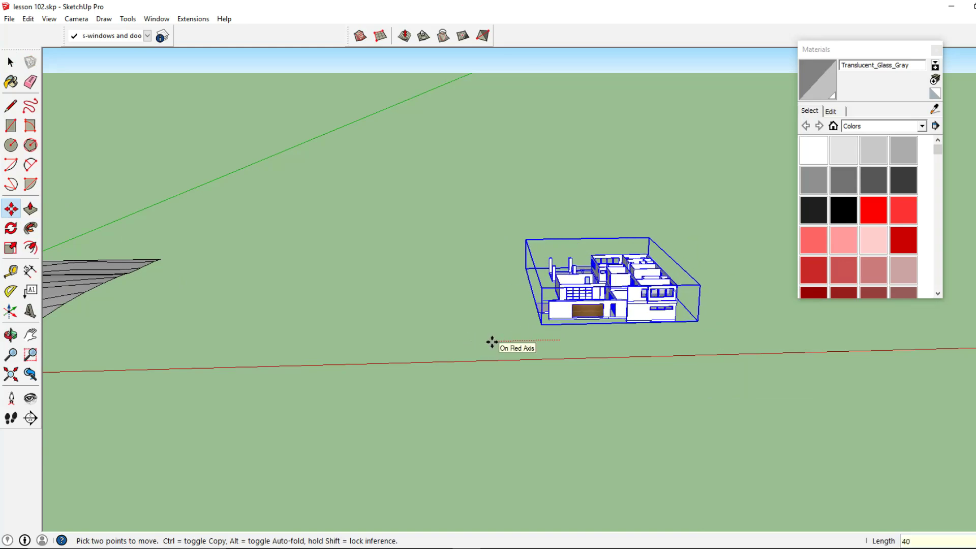
{"action": "key", "text": "Return"}
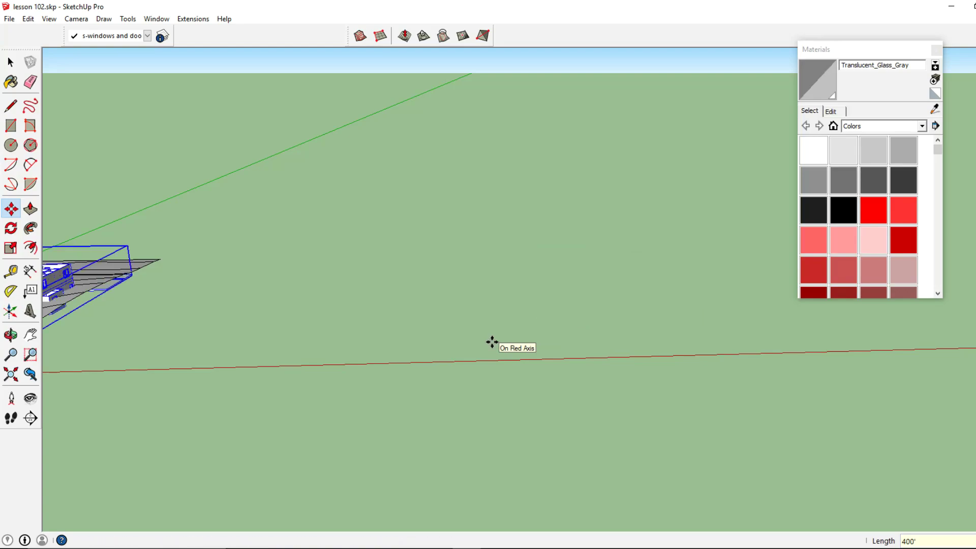
{"action": "middle_click_drag", "start_coordinate": [241, 346], "coordinate": [531, 316], "text": "shift"}
{"action": "scroll", "coordinate": [446, 288], "scroll_direction": "up", "scroll_amount": 10}
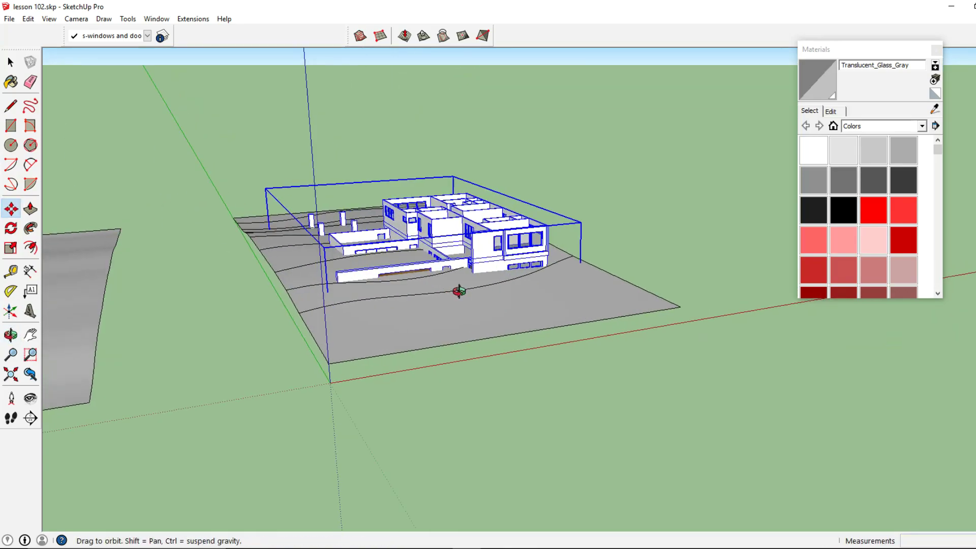
Raise the house group about 7' 6" along the blue axis so its base clears the terrain
{"action": "middle_click_drag", "start_coordinate": [525, 279], "coordinate": [525, 255]}
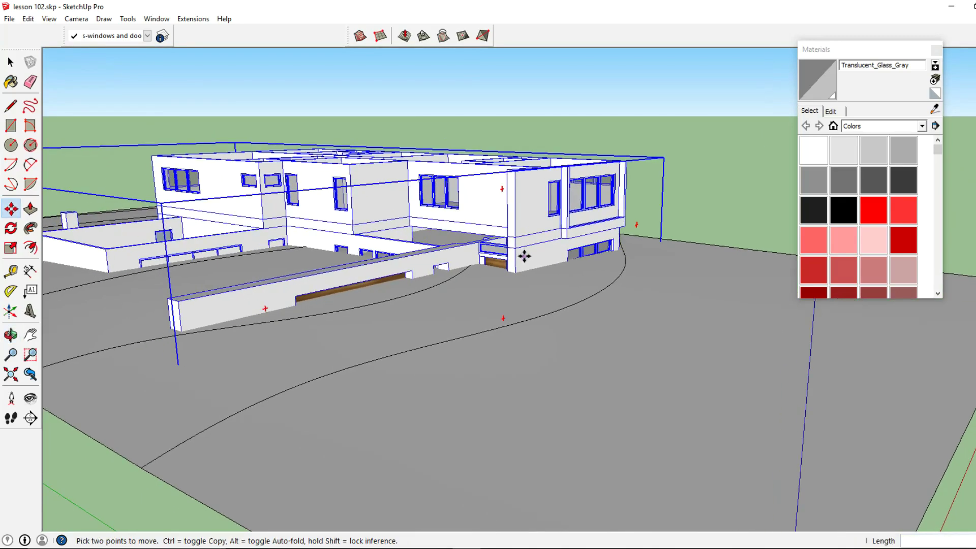
{"action": "left_click", "coordinate": [529, 258]}
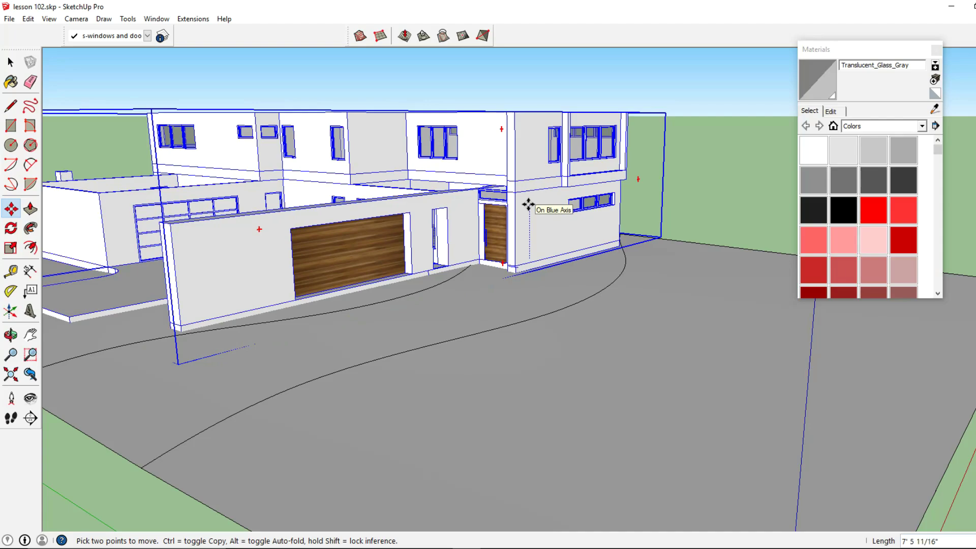
{"action": "left_click", "coordinate": [529, 205]}
Move the house group 100' straight up along the blue axis, above the lot
{"action": "middle_click_drag", "start_coordinate": [543, 213], "coordinate": [423, 276]}
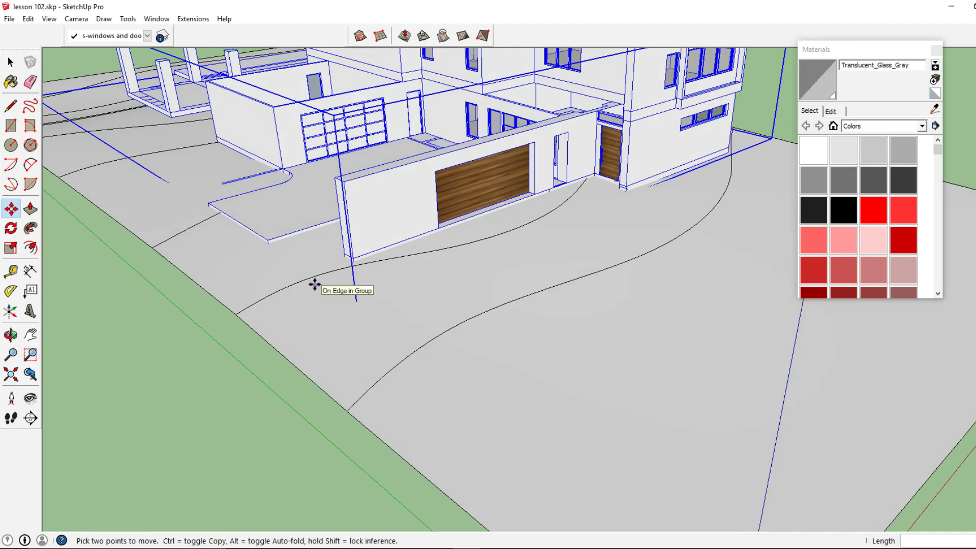
{"action": "middle_click_drag", "start_coordinate": [317, 283], "coordinate": [342, 342]}
{"action": "middle_click_drag", "start_coordinate": [329, 303], "coordinate": [509, 277]}
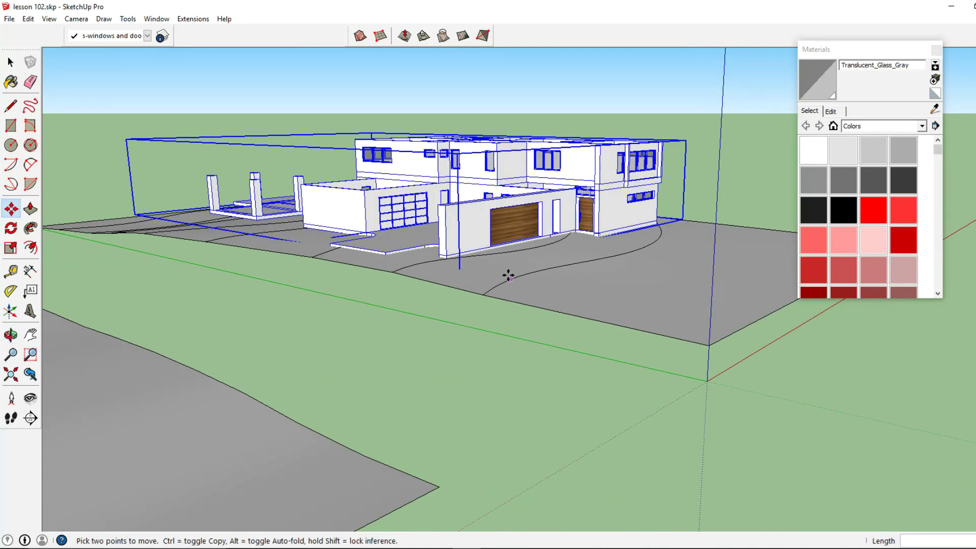
{"action": "mouse_move", "coordinate": [514, 277]}
{"action": "middle_mouse_down"}
{"action": "mouse_move", "coordinate": [431, 275]}
{"action": "mouse_move", "coordinate": [525, 276]}
{"action": "mouse_move", "coordinate": [514, 263]}
{"action": "middle_mouse_up"}
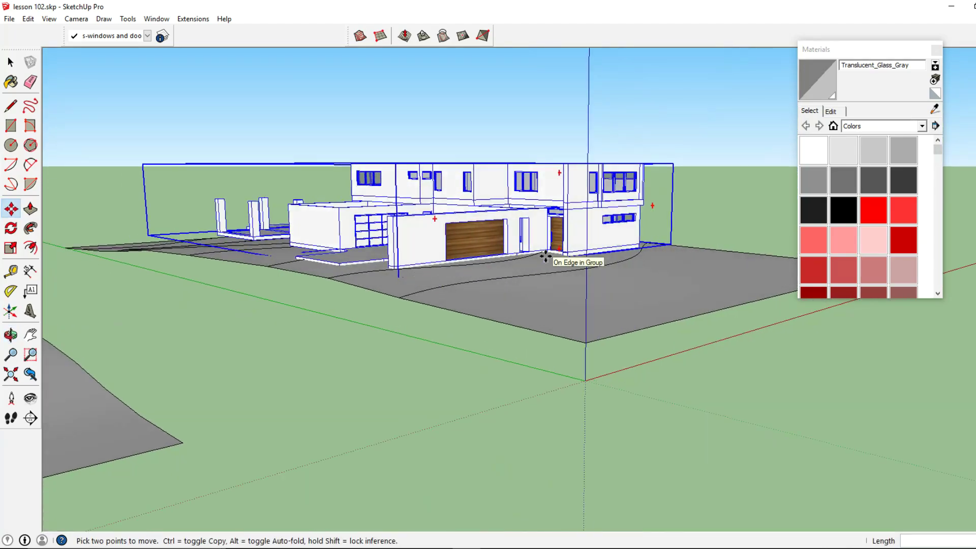
{"action": "middle_click_drag", "start_coordinate": [554, 255], "coordinate": [492, 294]}
{"action": "left_click", "coordinate": [492, 294]}
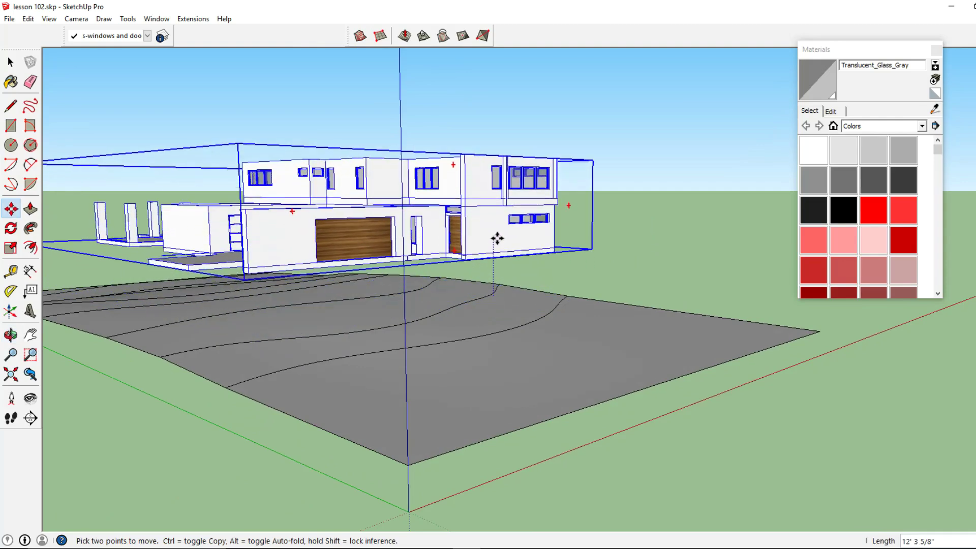
{"action": "middle_click_drag", "start_coordinate": [497, 238], "coordinate": [473, 189]}
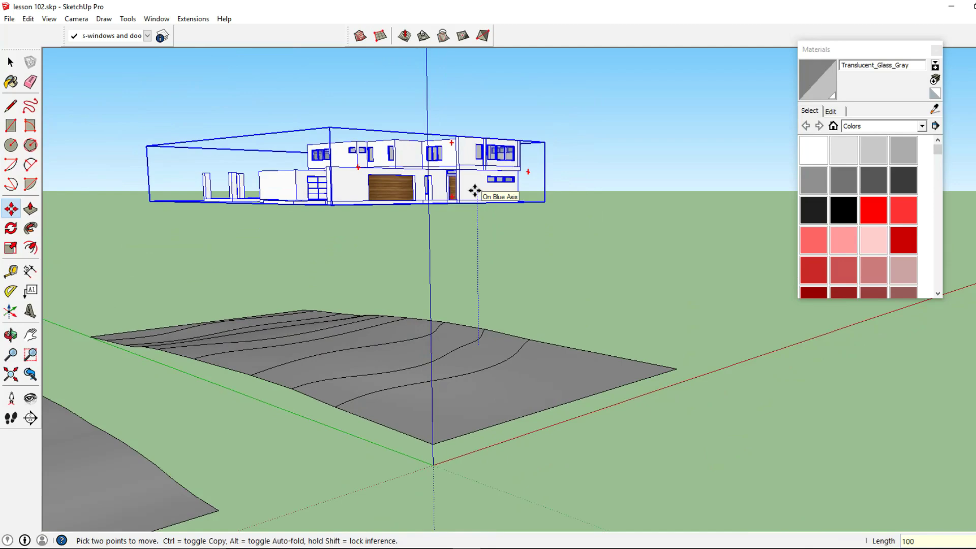
{"action": "type", "text": "100"}
{"action": "key", "text": "Return"}
{"action": "key", "text": "space"}
Copy the ground-floor slab about 31' straight down, between the house and the lot
{"action": "middle_click_drag", "start_coordinate": [372, 157], "coordinate": [388, 183]}
{"action": "middle_click_drag", "start_coordinate": [398, 133], "coordinate": [432, 218]}
{"action": "left_click", "coordinate": [421, 282]}
{"action": "left_click", "coordinate": [11, 209]}
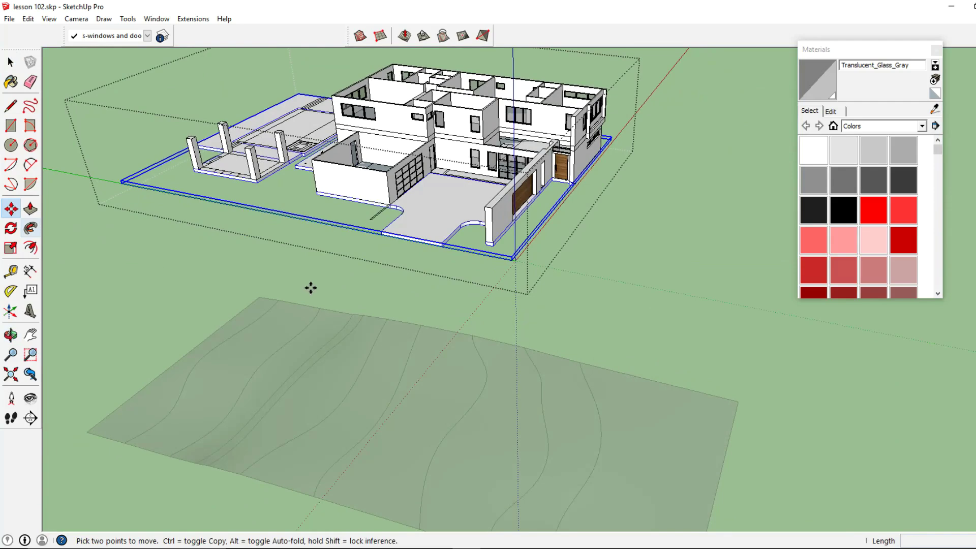
{"action": "middle_click_drag", "start_coordinate": [310, 286], "coordinate": [482, 172]}
{"action": "left_click", "coordinate": [494, 148]}
{"action": "key", "text": "ctrl"}
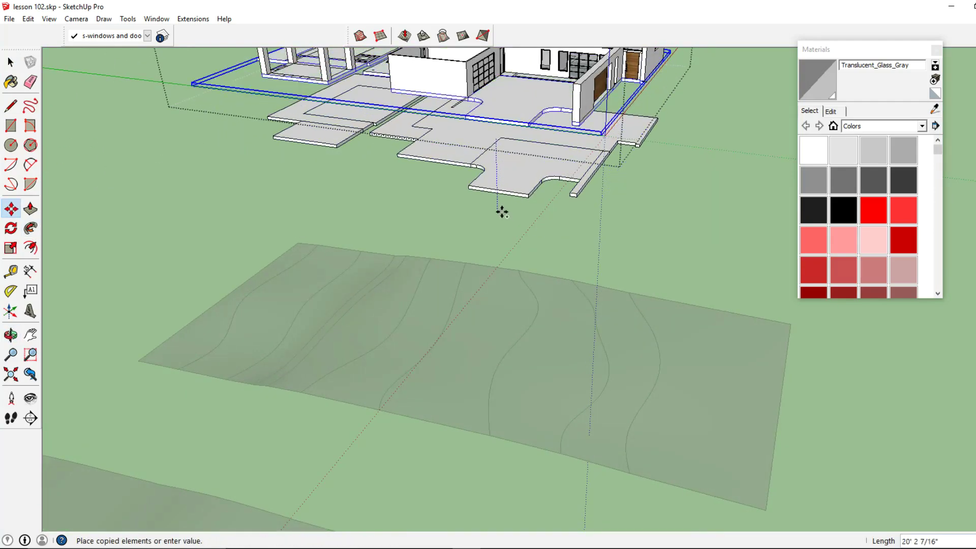
{"action": "left_click", "coordinate": [502, 248]}
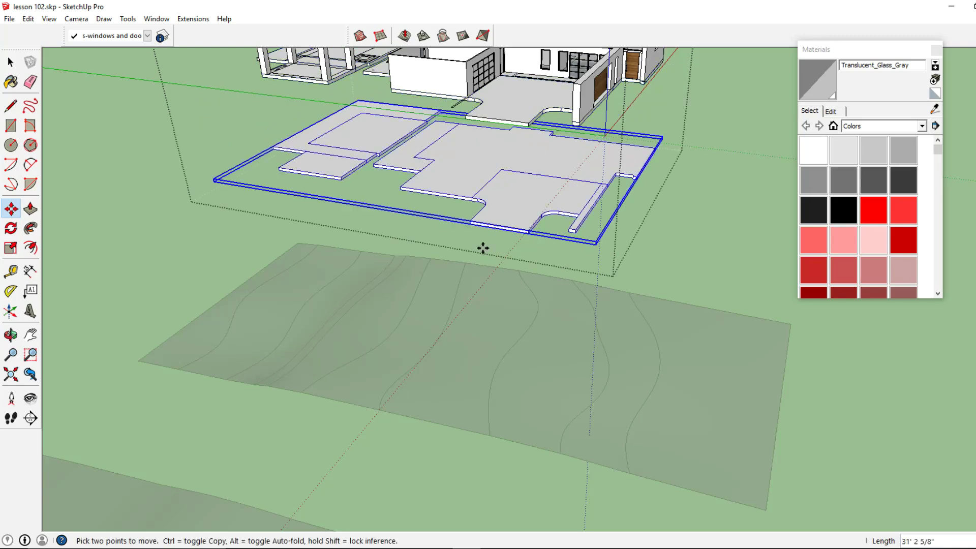
Open the copied slab for editing and delete its separate rear terrace portion
{"action": "left_click", "coordinate": [11, 64]}
{"action": "middle_click_drag", "start_coordinate": [331, 206], "coordinate": [425, 228]}
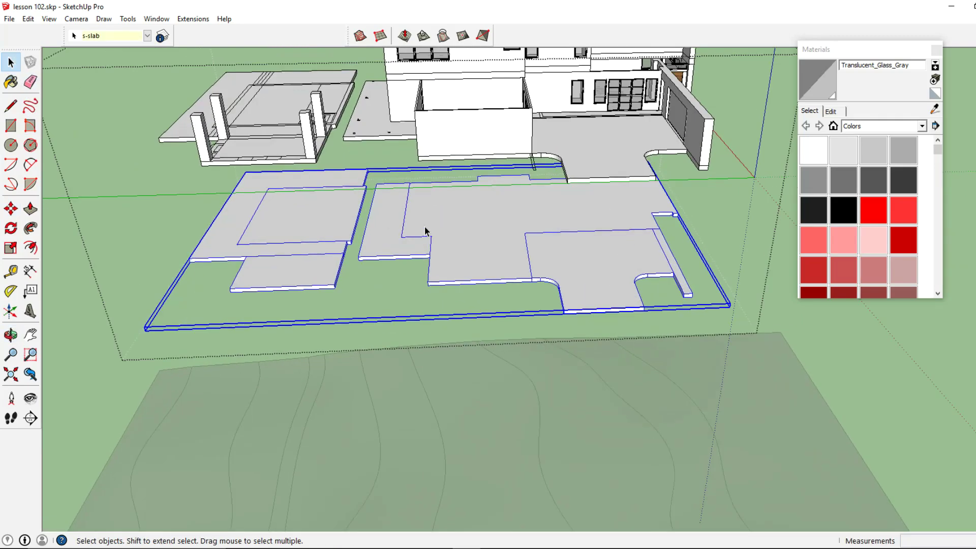
{"action": "double_click", "coordinate": [414, 222]}
{"action": "middle_click_drag", "start_coordinate": [361, 209], "coordinate": [296, 229]}
{"action": "left_click", "coordinate": [298, 231]}
{"action": "key", "text": "Delete"}
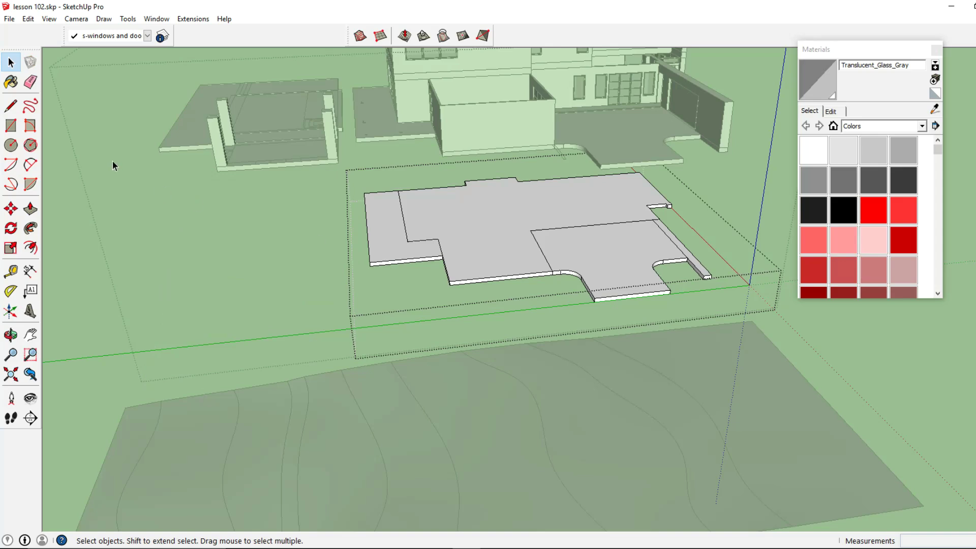
Erase the dividing edges on the copied slab's top to leave one continuous face
{"action": "left_click", "coordinate": [31, 83]}
{"action": "left_click_drag", "start_coordinate": [406, 240], "coordinate": [441, 240]}
{"action": "middle_click_drag", "start_coordinate": [440, 239], "coordinate": [447, 250]}
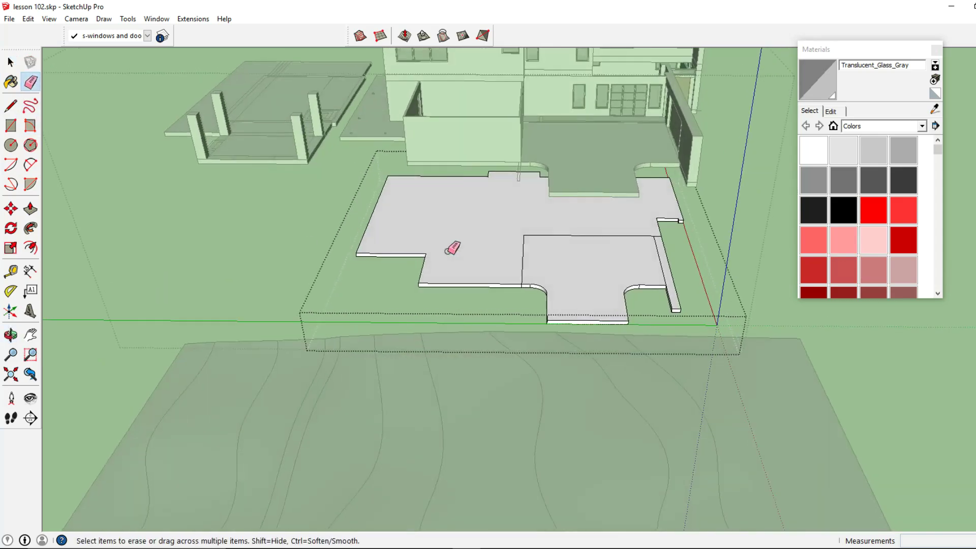
{"action": "left_click_drag", "start_coordinate": [519, 237], "coordinate": [585, 243]}
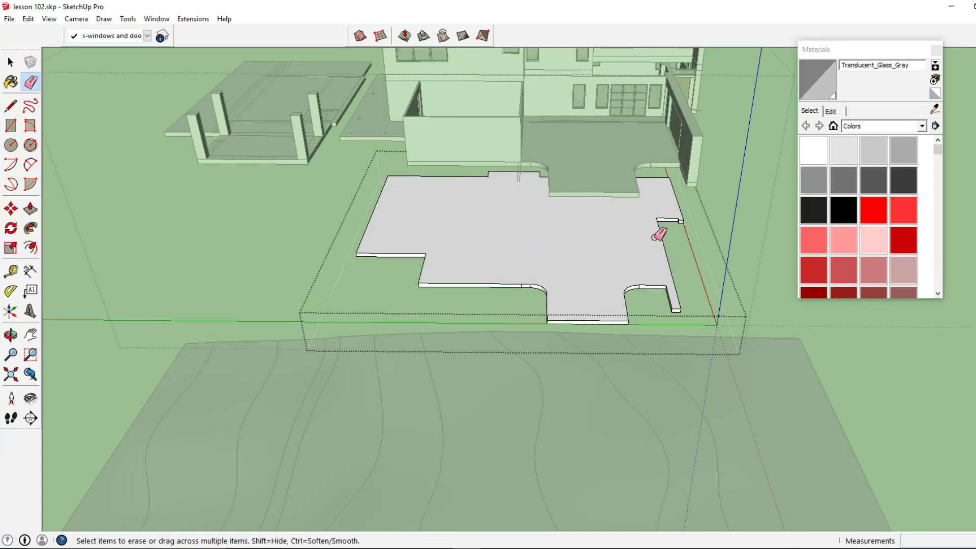
{"action": "middle_click_drag", "start_coordinate": [659, 235], "coordinate": [566, 232]}
Cut the copied slab's top face with its bounding edges to the clipboard
{"action": "left_click", "coordinate": [10, 62]}
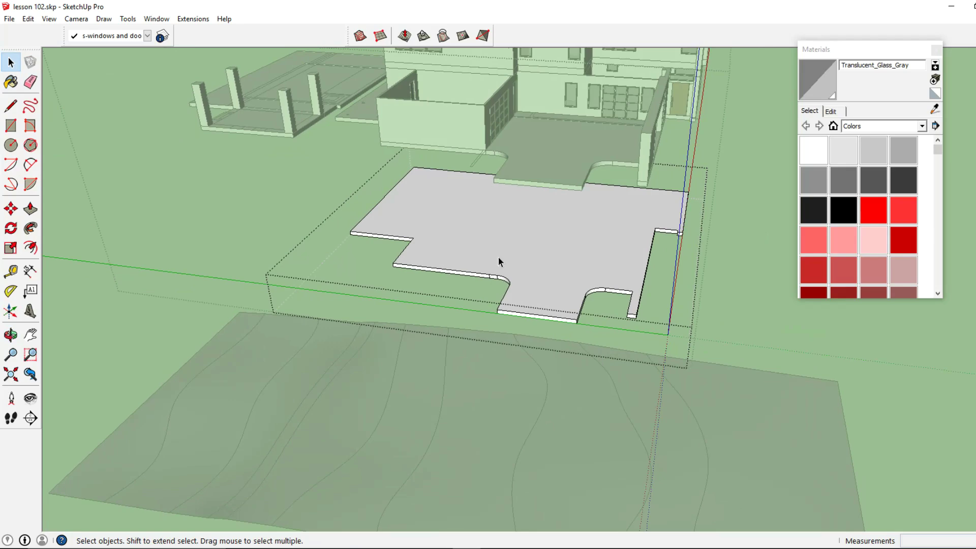
{"action": "double_click", "coordinate": [501, 248]}
{"action": "right_click", "coordinate": [501, 248]}
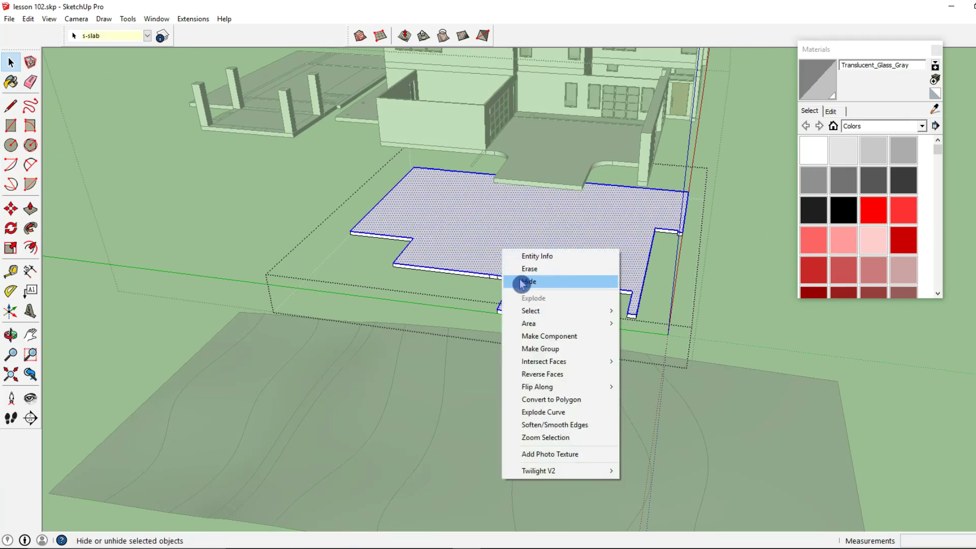
{"action": "left_click", "coordinate": [28, 19]}
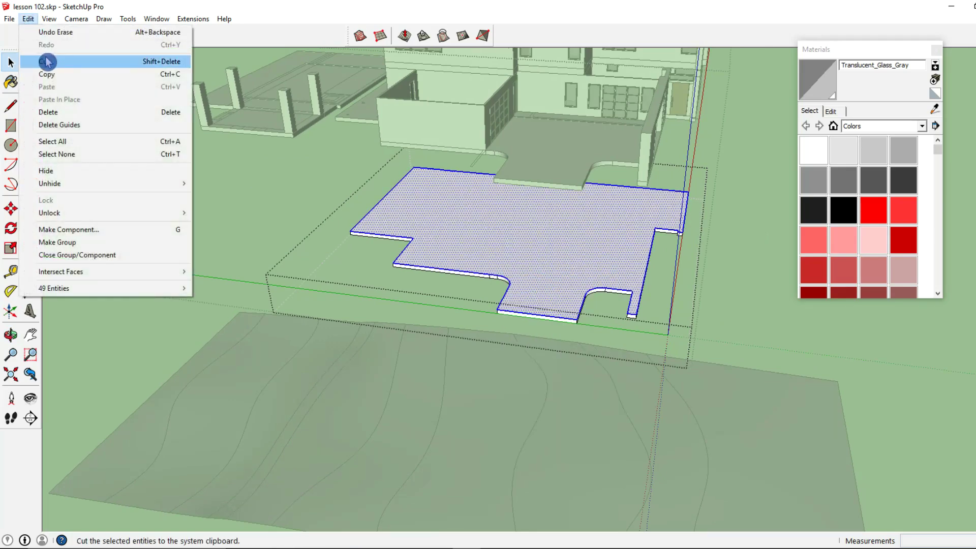
{"action": "left_click", "coordinate": [47, 61]}
Delete the remaining side and bottom geometry of the copied slab
{"action": "middle_click_drag", "start_coordinate": [455, 248], "coordinate": [502, 169]}
{"action": "left_click_drag", "start_coordinate": [277, 302], "coordinate": [744, 127]}
{"action": "key", "text": "Delete"}
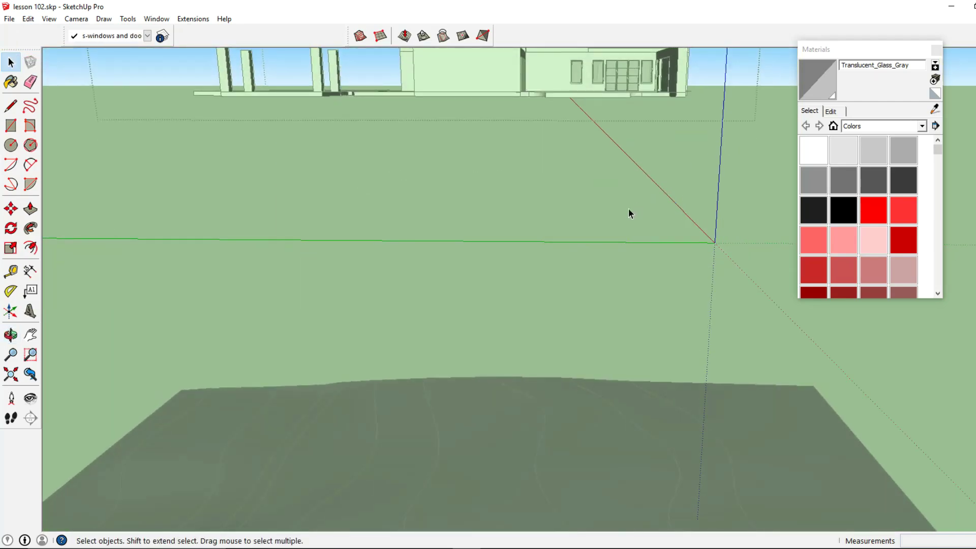
Open the lot terrain group for editing and paste the cut slab face in place
{"action": "middle_click_drag", "start_coordinate": [627, 209], "coordinate": [469, 312]}
{"action": "scroll", "coordinate": [483, 330], "scroll_direction": "up", "scroll_amount": 5}
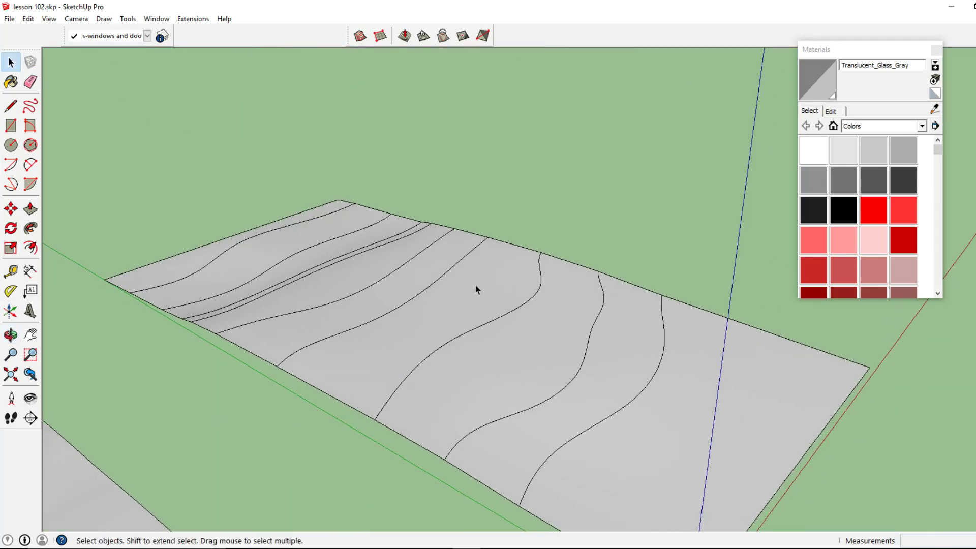
{"action": "scroll", "coordinate": [474, 285], "scroll_direction": "down", "scroll_amount": 3}
{"action": "left_click", "coordinate": [475, 285]}
{"action": "double_click", "coordinate": [478, 287]}
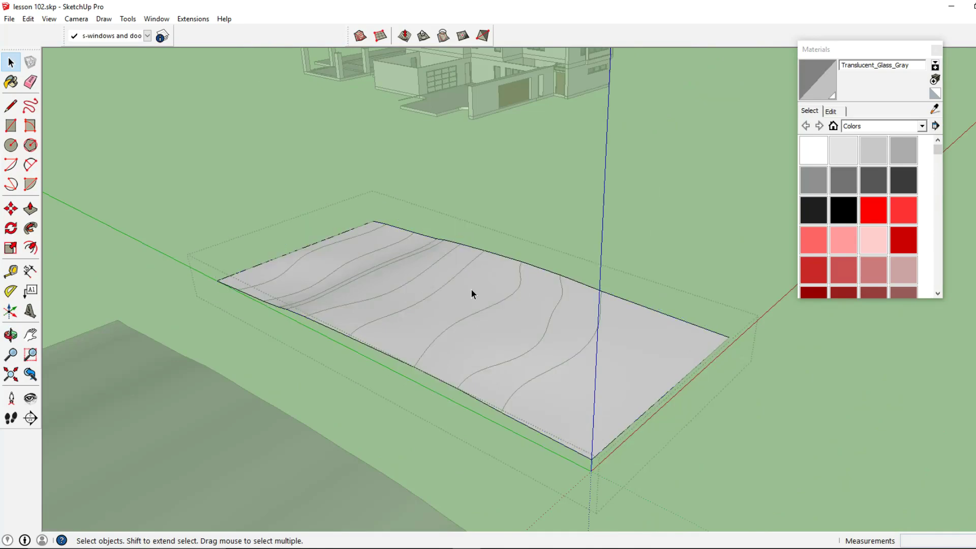
{"action": "left_click", "coordinate": [500, 290]}
{"action": "middle_click_drag", "start_coordinate": [517, 378], "coordinate": [454, 298]}
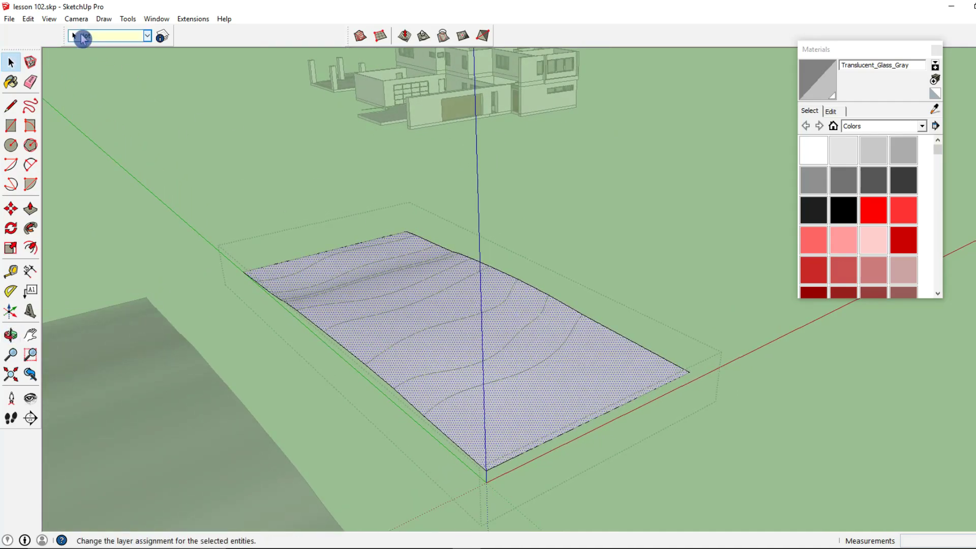
{"action": "left_click", "coordinate": [28, 18]}
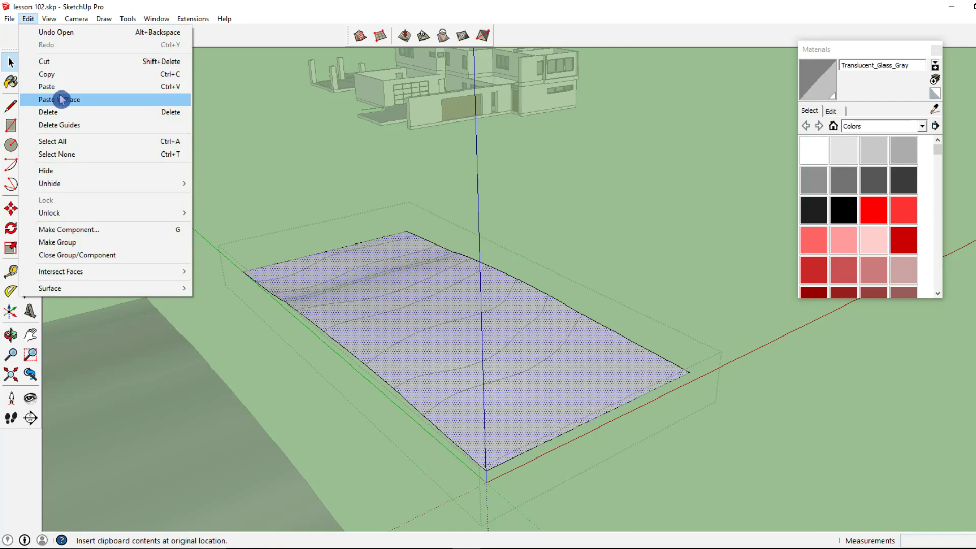
{"action": "left_click", "coordinate": [61, 100]}
Stamp the pasted slab face into the lot terrain with a 1' offset, setting the pad elevation near ground level
{"action": "middle_click_drag", "start_coordinate": [432, 208], "coordinate": [415, 232]}
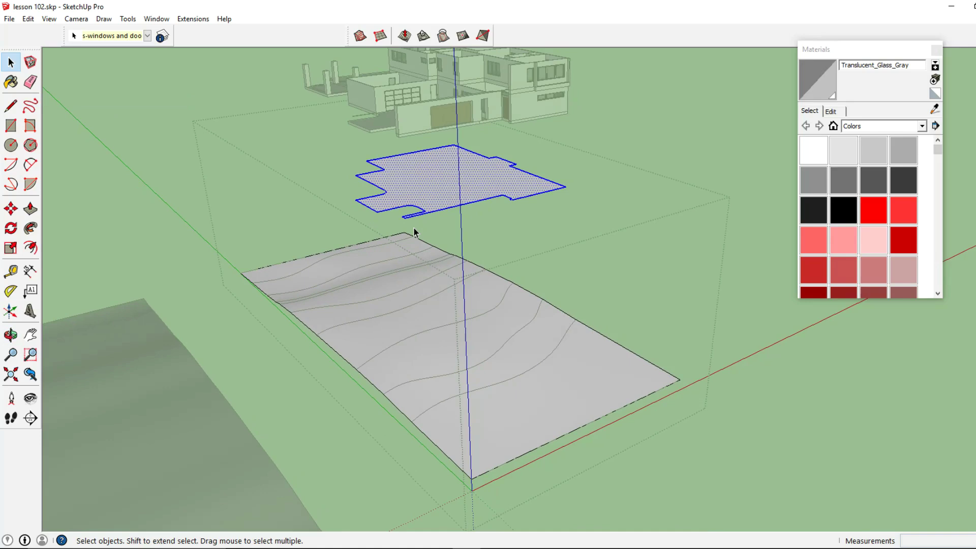
{"action": "left_click", "coordinate": [423, 38]}
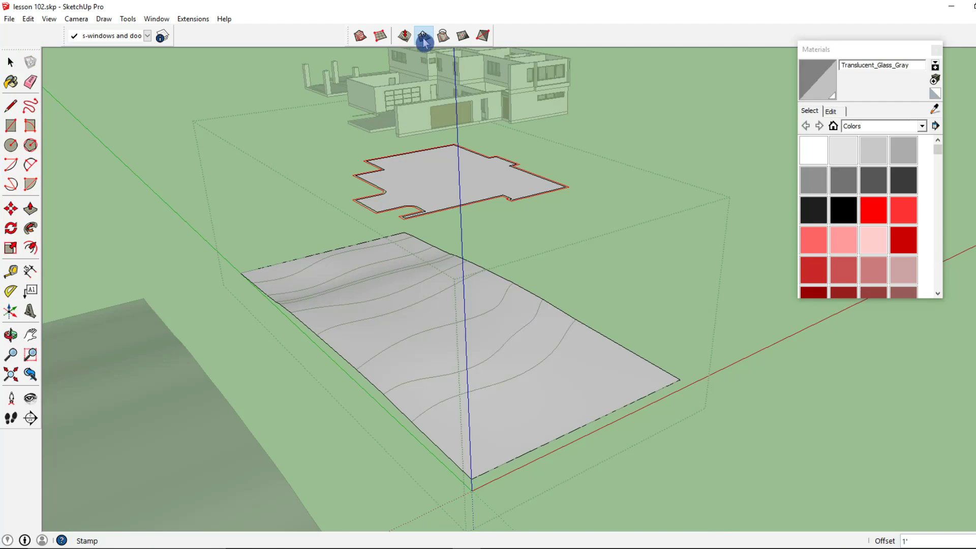
{"action": "middle_click_drag", "start_coordinate": [403, 185], "coordinate": [379, 211]}
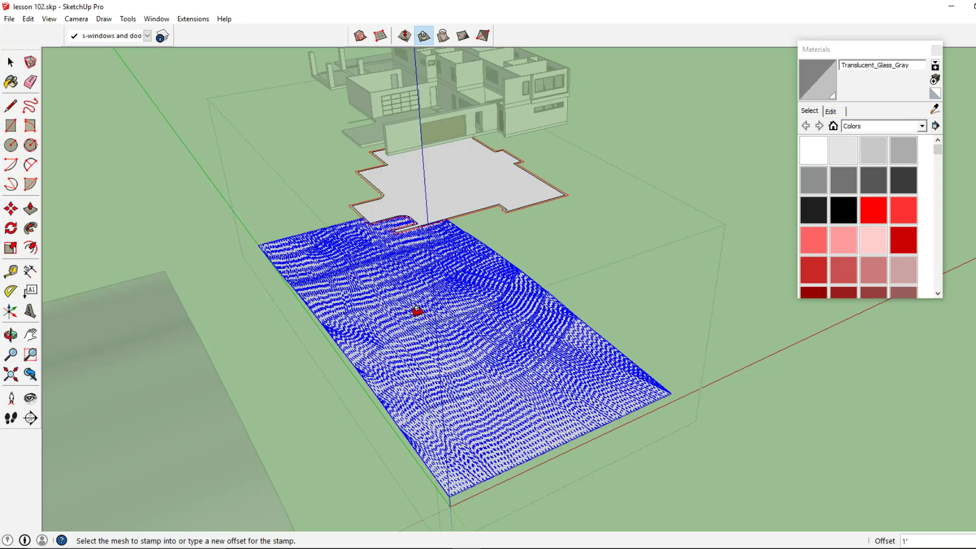
{"action": "left_click", "coordinate": [416, 311]}
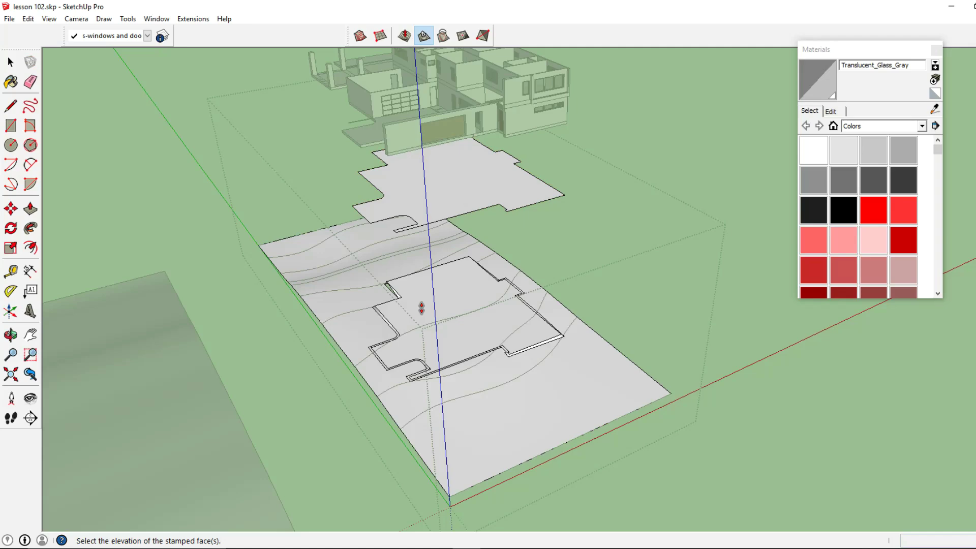
{"action": "scroll", "coordinate": [419, 311], "scroll_direction": "up", "scroll_amount": 3}
{"action": "middle_click_drag", "start_coordinate": [408, 319], "coordinate": [392, 350]}
{"action": "middle_click_drag", "start_coordinate": [429, 318], "coordinate": [410, 323]}
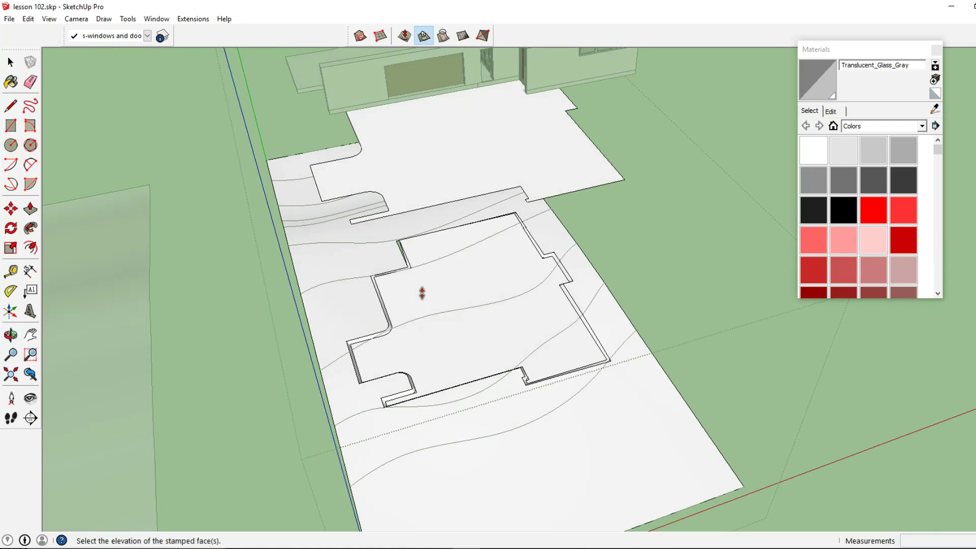
{"action": "middle_click_drag", "start_coordinate": [411, 288], "coordinate": [451, 260]}
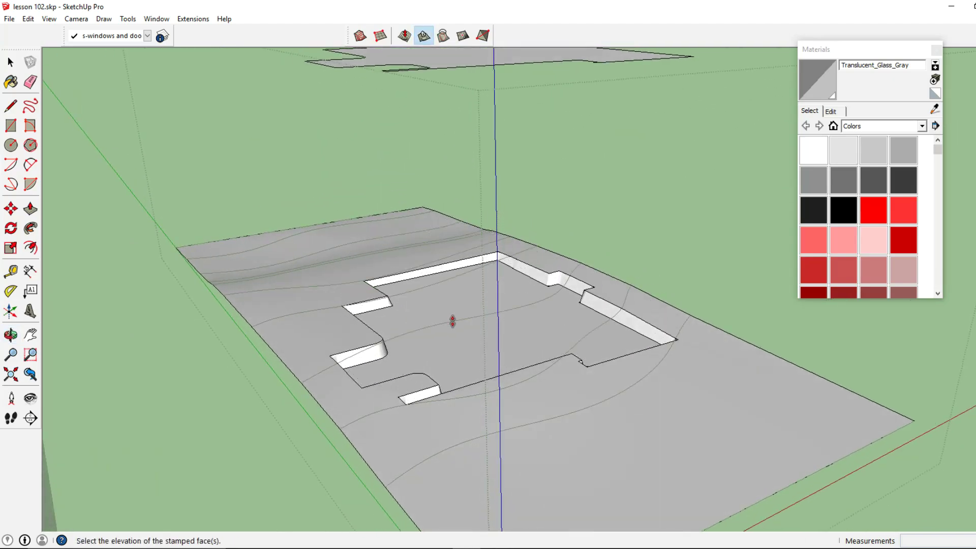
{"action": "middle_click_drag", "start_coordinate": [452, 321], "coordinate": [505, 299]}
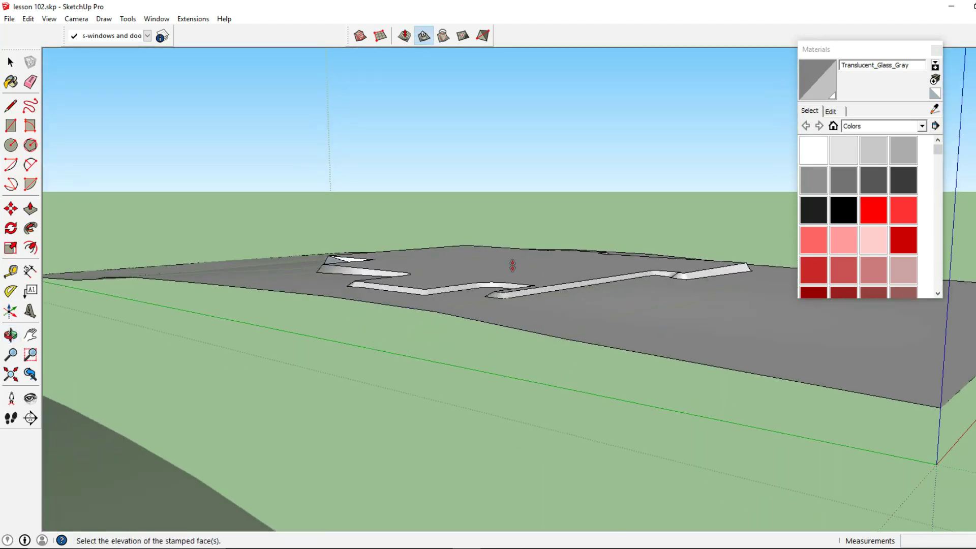
{"action": "left_click", "coordinate": [512, 265]}
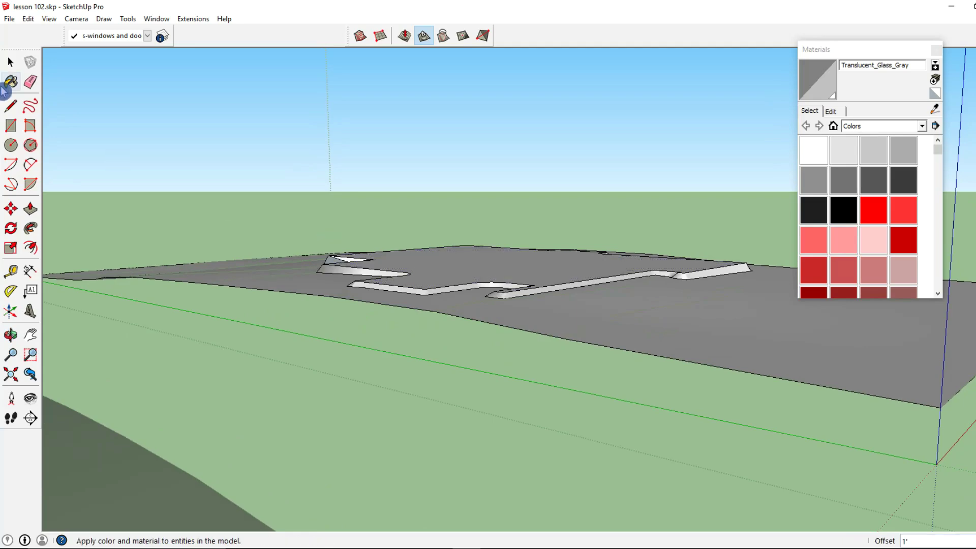
Examine the stamped pad and its edges against the sloping terrain from several angles, and close the terrain group
{"action": "left_click", "coordinate": [11, 62]}
{"action": "scroll", "coordinate": [426, 224], "scroll_direction": "down", "scroll_amount": 3}
{"action": "middle_click_drag", "start_coordinate": [426, 223], "coordinate": [392, 359]}
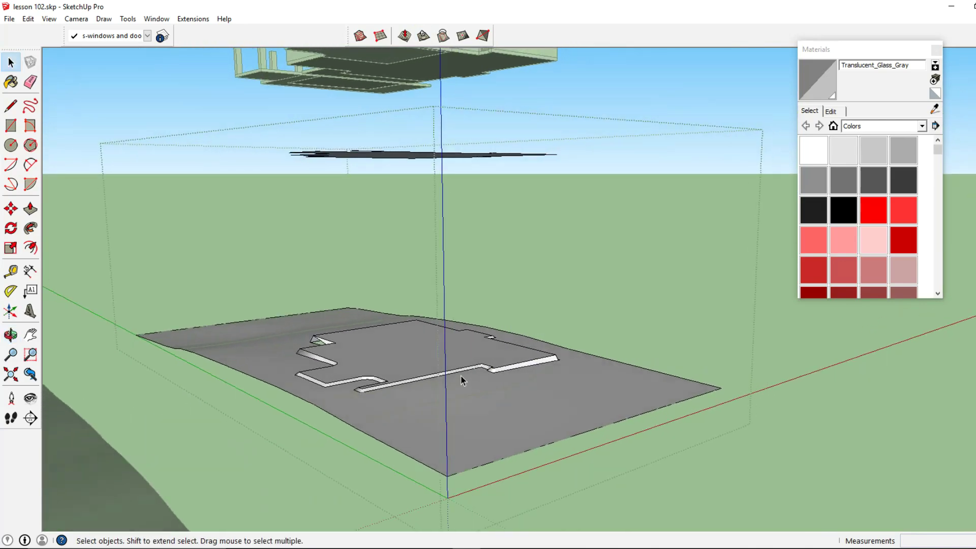
{"action": "scroll", "coordinate": [405, 392], "scroll_direction": "up", "scroll_amount": 5}
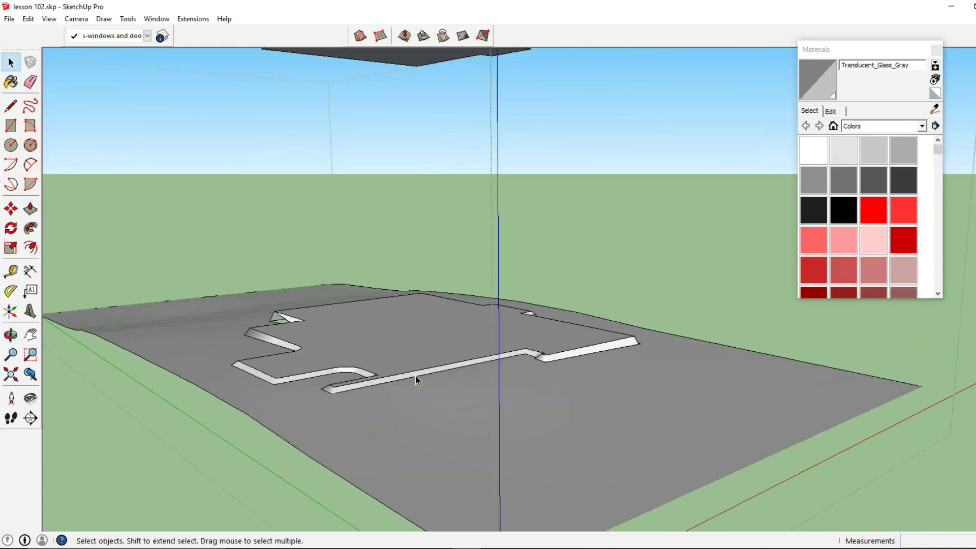
{"action": "scroll", "coordinate": [292, 383], "scroll_direction": "down", "scroll_amount": 3}
{"action": "middle_click_drag", "start_coordinate": [292, 383], "coordinate": [492, 455]}
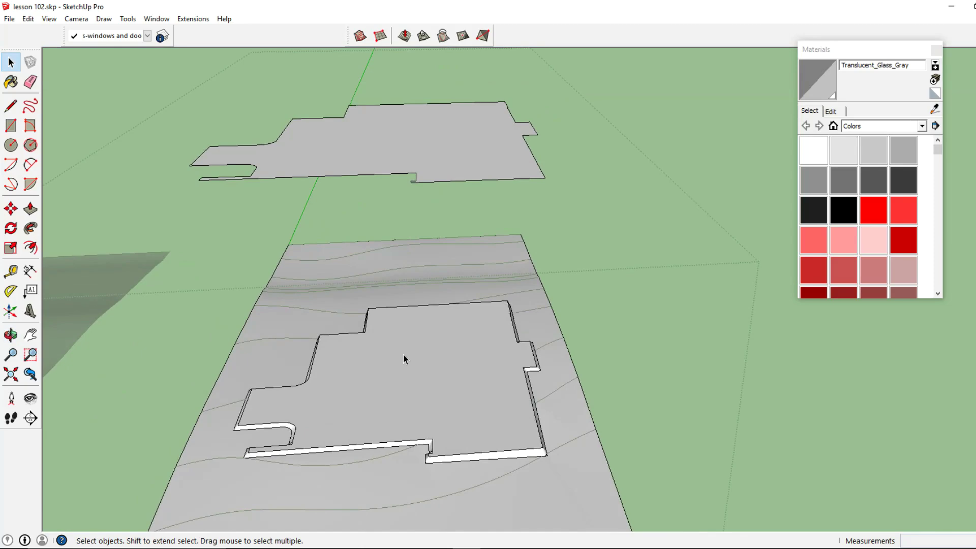
{"action": "middle_click_drag", "start_coordinate": [390, 371], "coordinate": [429, 318]}
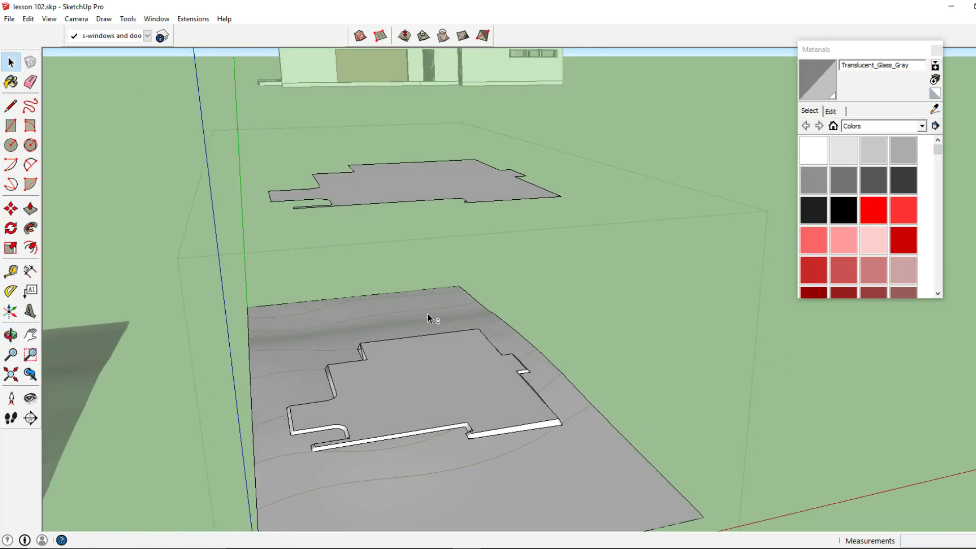
{"action": "middle_click_drag", "start_coordinate": [413, 283], "coordinate": [448, 303]}
{"action": "left_click", "coordinate": [468, 267]}
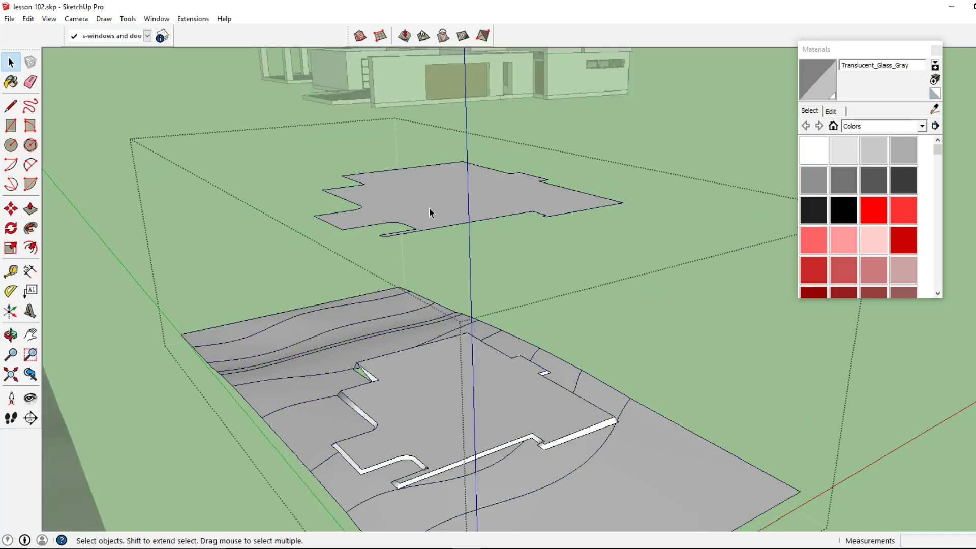
Undo the terrain stamp and the pasted slab face
{"action": "key", "text": "ctrl+z"}
{"action": "key", "text": "ctrl+z"}
{"action": "key", "text": "ctrl+z"}
{"action": "key", "text": "ctrl+z"}
{"action": "key", "text": "ctrl+z"}
{"action": "key", "text": "ctrl+z"}
{"action": "key", "text": "ctrl+z"}
Move the house 100' down along the blue axis onto the sloping lot
{"action": "left_click", "coordinate": [404, 107]}
{"action": "scroll", "coordinate": [403, 109], "scroll_direction": "down", "scroll_amount": 1}
{"action": "middle_click_drag", "start_coordinate": [403, 111], "coordinate": [394, 154], "text": "shift"}
{"action": "left_click", "coordinate": [15, 209]}
{"action": "left_click", "coordinate": [402, 127]}
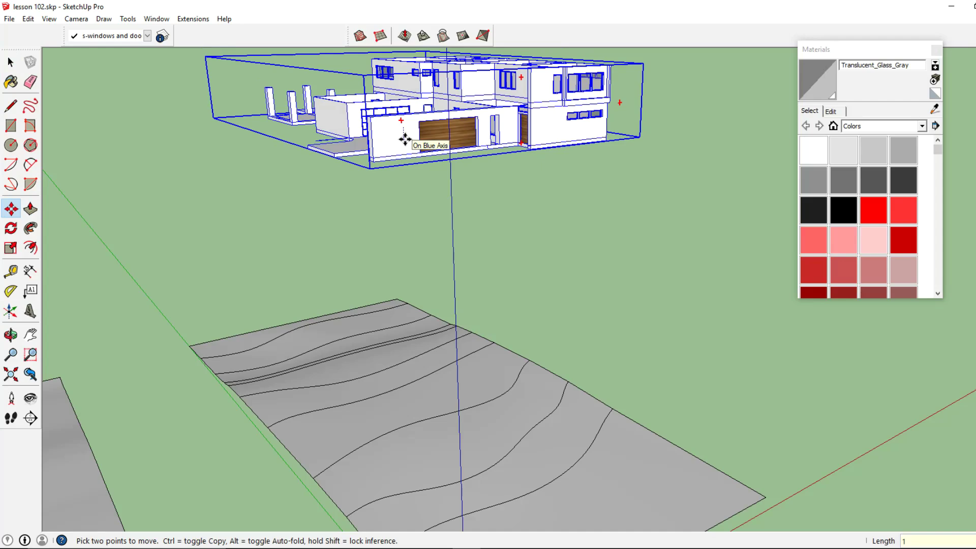
{"action": "key", "text": "ctrl+z"}
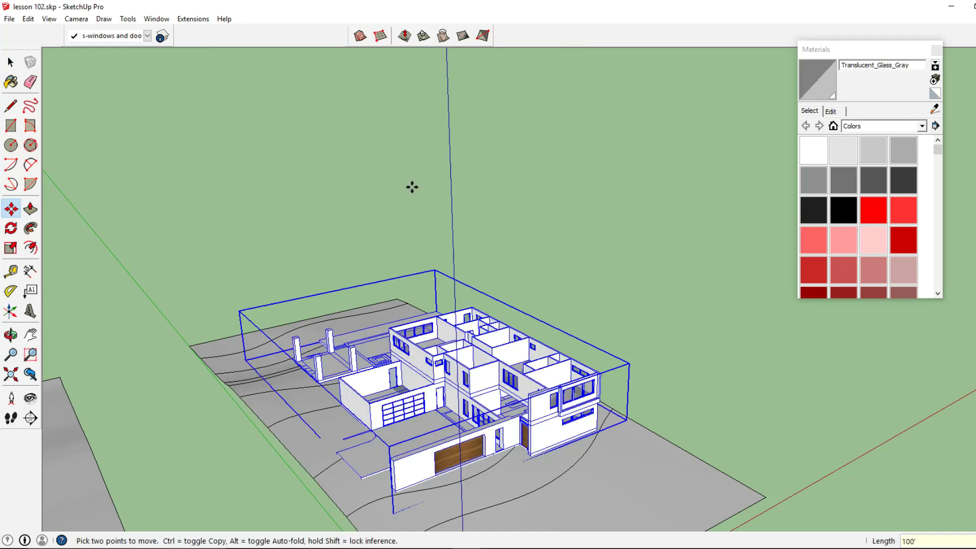
Close the Materials window, open the layer list and make the site layer visible
{"action": "left_click", "coordinate": [11, 62]}
{"action": "scroll", "coordinate": [442, 233], "scroll_direction": "down", "scroll_amount": 3}
{"action": "mouse_move", "coordinate": [442, 233]}
{"action": "middle_mouse_down"}
{"action": "mouse_move", "coordinate": [490, 246]}
{"action": "mouse_move", "coordinate": [414, 246]}
{"action": "mouse_move", "coordinate": [434, 238]}
{"action": "middle_mouse_up"}
{"action": "scroll", "coordinate": [428, 307], "scroll_direction": "up", "scroll_amount": 5}
{"action": "middle_click_drag", "start_coordinate": [428, 314], "coordinate": [431, 295]}
{"action": "scroll", "coordinate": [448, 293], "scroll_direction": "down", "scroll_amount": 5}
{"action": "middle_click_drag", "start_coordinate": [529, 278], "coordinate": [431, 376]}
{"action": "scroll", "coordinate": [650, 318], "scroll_direction": "down", "scroll_amount": 5}
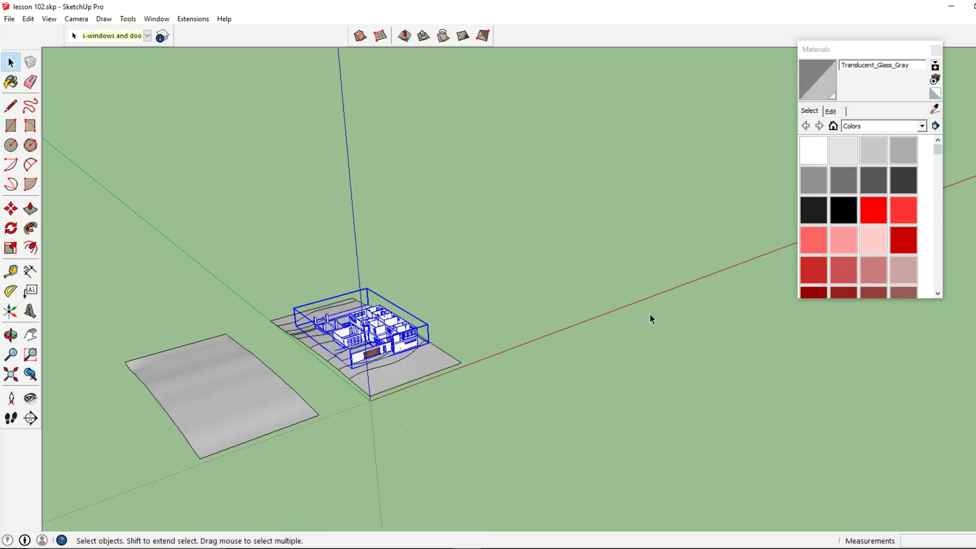
{"action": "left_click", "coordinate": [160, 38]}
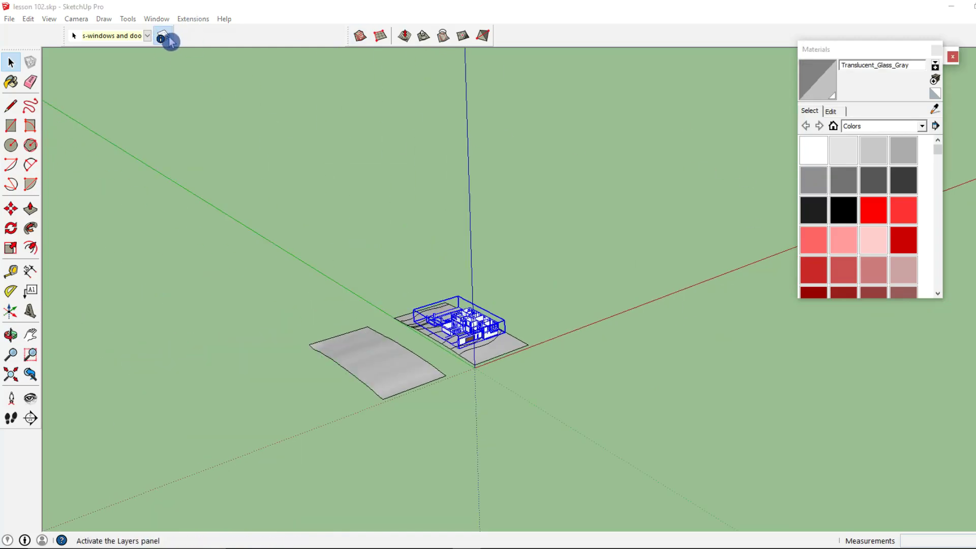
{"action": "left_click", "coordinate": [937, 51]}
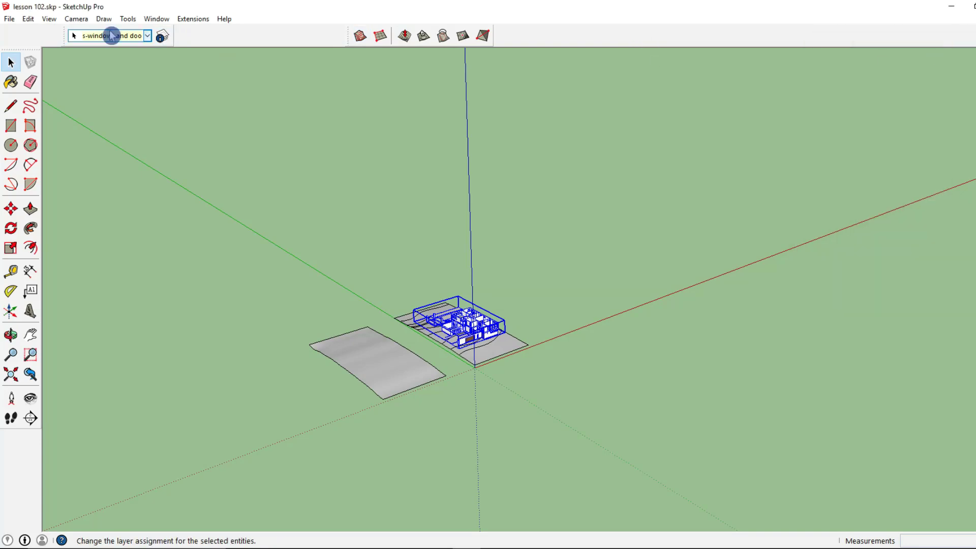
{"action": "left_click", "coordinate": [164, 36]}
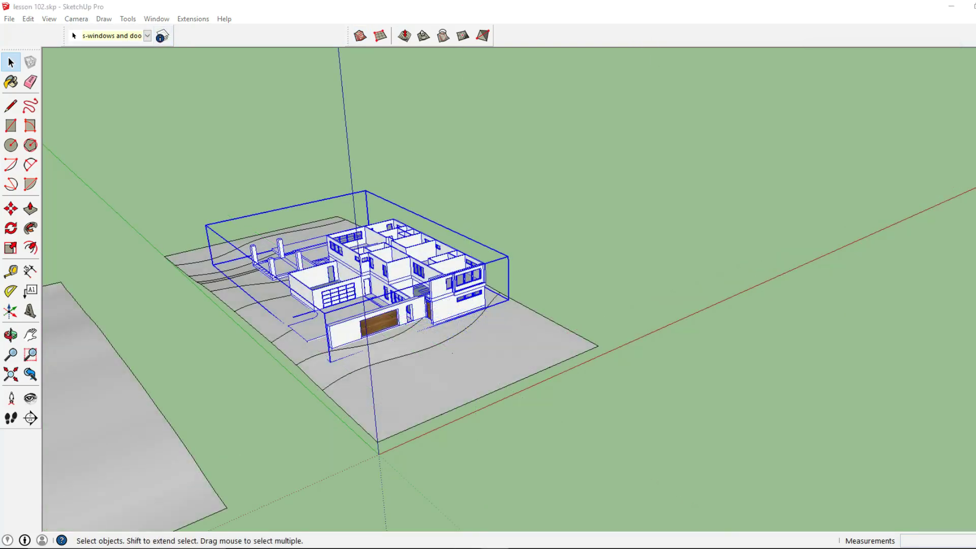
{"action": "middle_click_drag", "start_coordinate": [781, 414], "coordinate": [597, 360]}
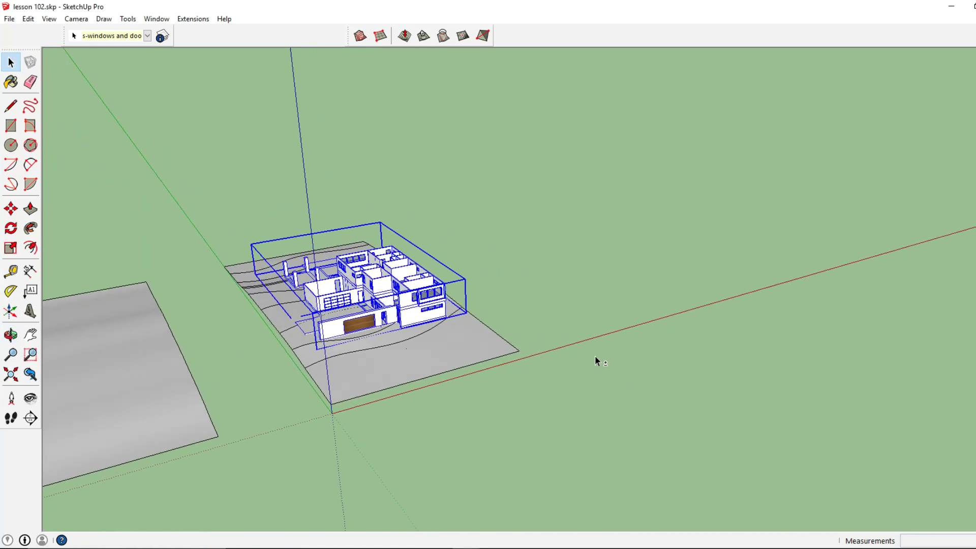
{"action": "left_click", "coordinate": [161, 38]}
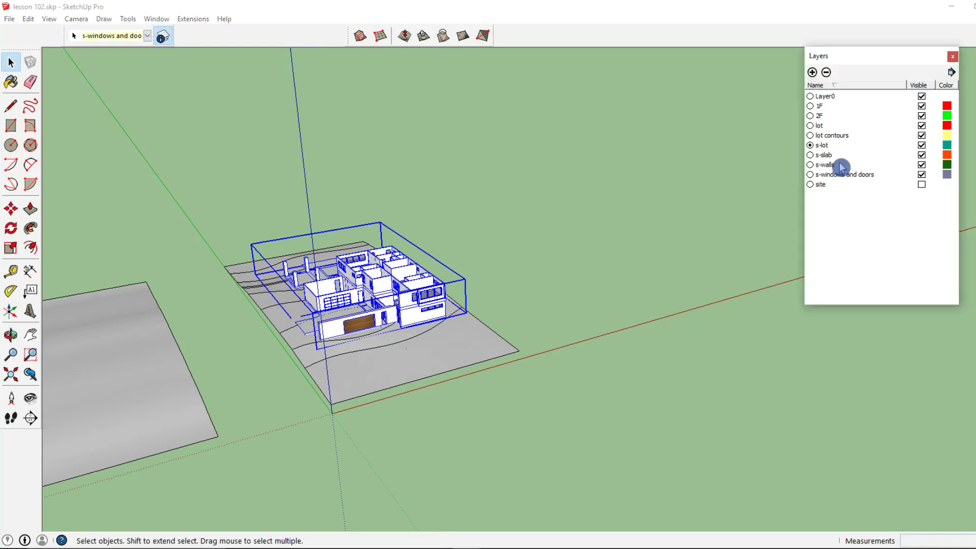
{"action": "left_click", "coordinate": [922, 185]}
Move the site plan linework onto the lot, snapping its driveway corner to the bottom corner of the garage door
{"action": "middle_click_drag", "start_coordinate": [751, 246], "coordinate": [438, 265], "text": "shift"}
{"action": "middle_click_drag", "start_coordinate": [762, 219], "coordinate": [524, 288], "text": "shift"}
{"action": "left_click", "coordinate": [546, 277]}
{"action": "left_click", "coordinate": [11, 209]}
{"action": "scroll", "coordinate": [536, 274], "scroll_direction": "up", "scroll_amount": 3}
{"action": "left_click", "coordinate": [496, 266]}
{"action": "scroll", "coordinate": [458, 280], "scroll_direction": "down", "scroll_amount": 4}
{"action": "middle_click_drag", "start_coordinate": [458, 280], "coordinate": [637, 235]}
{"action": "scroll", "coordinate": [637, 235], "scroll_direction": "up", "scroll_amount": 8}
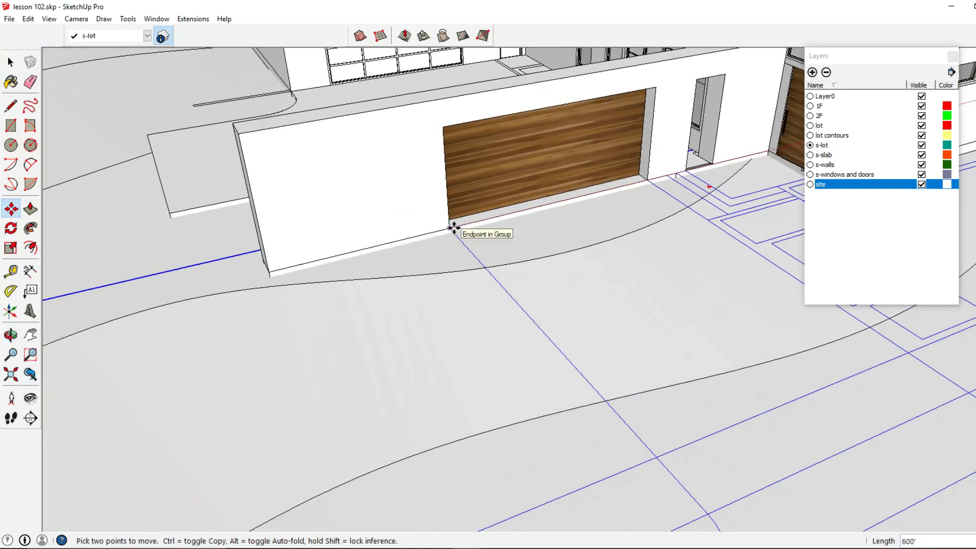
{"action": "left_click", "coordinate": [461, 232]}
{"action": "scroll", "coordinate": [501, 225], "scroll_direction": "down", "scroll_amount": 3}
{"action": "middle_click_drag", "start_coordinate": [501, 225], "coordinate": [67, 108]}
{"action": "key", "text": "space"}
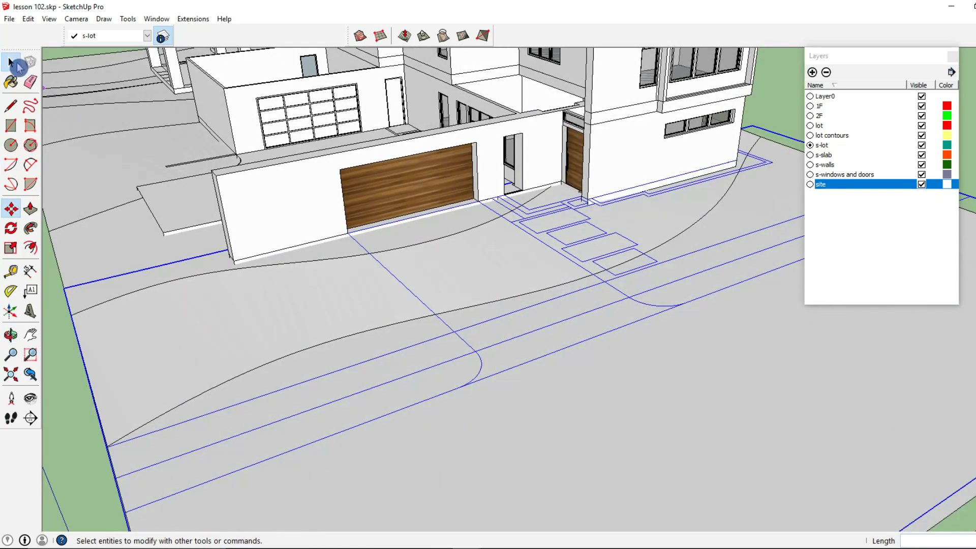
Hide the lot terrain group so only the house and site linework remain in view
{"action": "left_click", "coordinate": [296, 286]}
{"action": "right_click", "coordinate": [324, 306]}
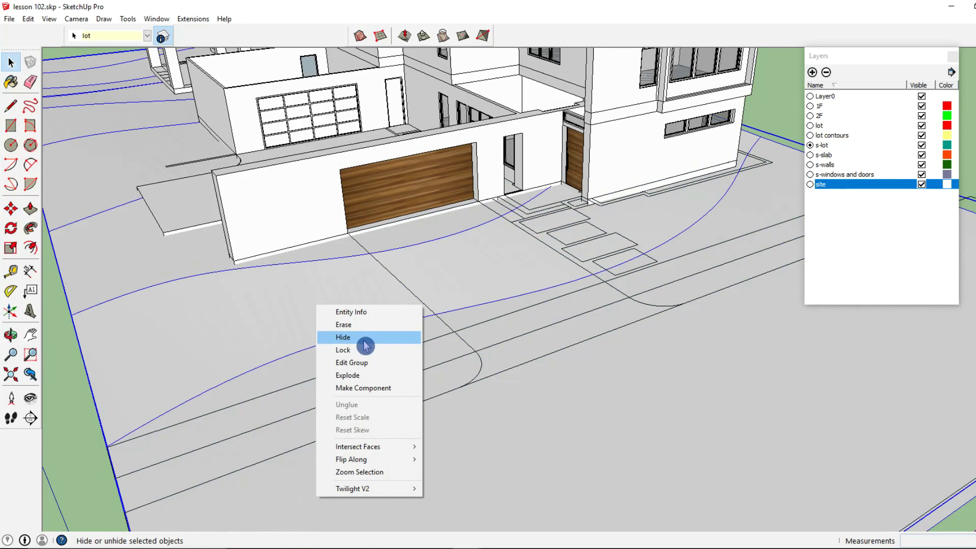
{"action": "left_click", "coordinate": [364, 337]}
{"action": "middle_click_drag", "start_coordinate": [469, 289], "coordinate": [545, 274]}
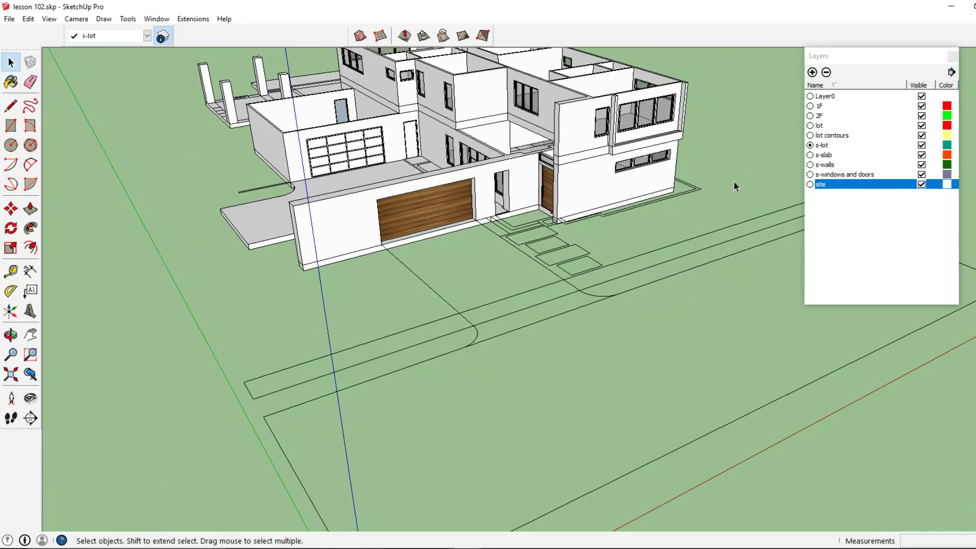
On the s-lot layer, draw the driveway rectangle from the garage door corner to the outer sidewalk line
{"action": "left_click", "coordinate": [832, 146]}
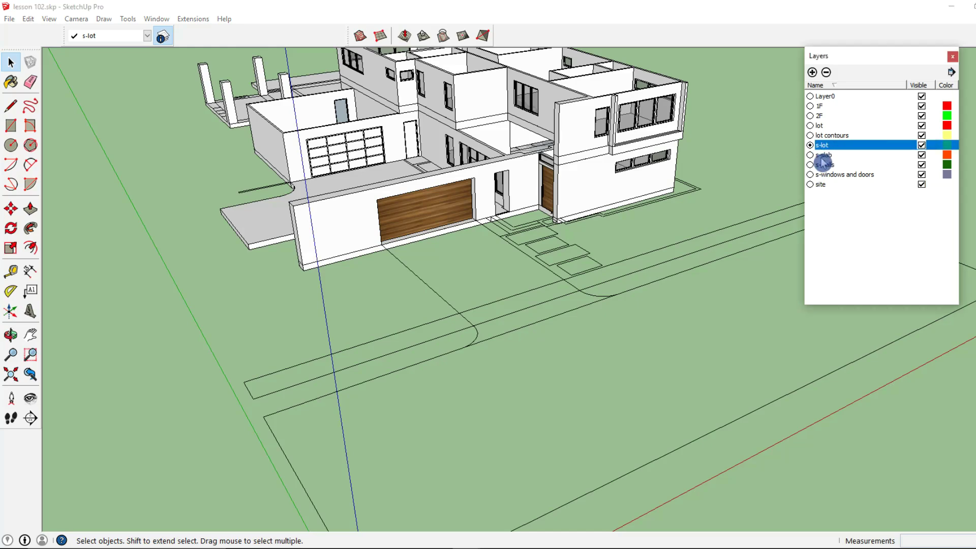
{"action": "left_click", "coordinate": [12, 127]}
{"action": "middle_click_drag", "start_coordinate": [442, 290], "coordinate": [401, 320]}
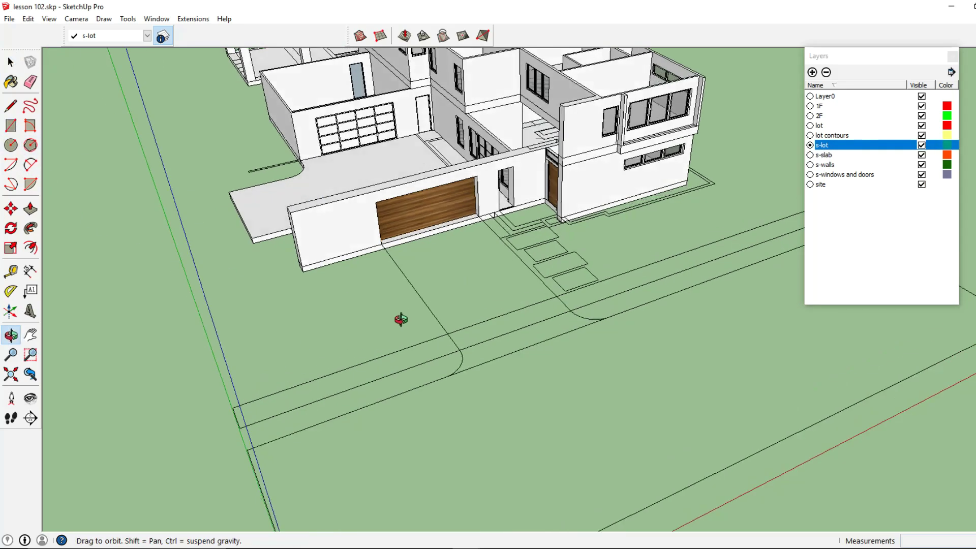
{"action": "scroll", "coordinate": [391, 262], "scroll_direction": "up", "scroll_amount": 3}
{"action": "left_click", "coordinate": [378, 236]}
{"action": "scroll", "coordinate": [475, 322], "scroll_direction": "up", "scroll_amount": 2}
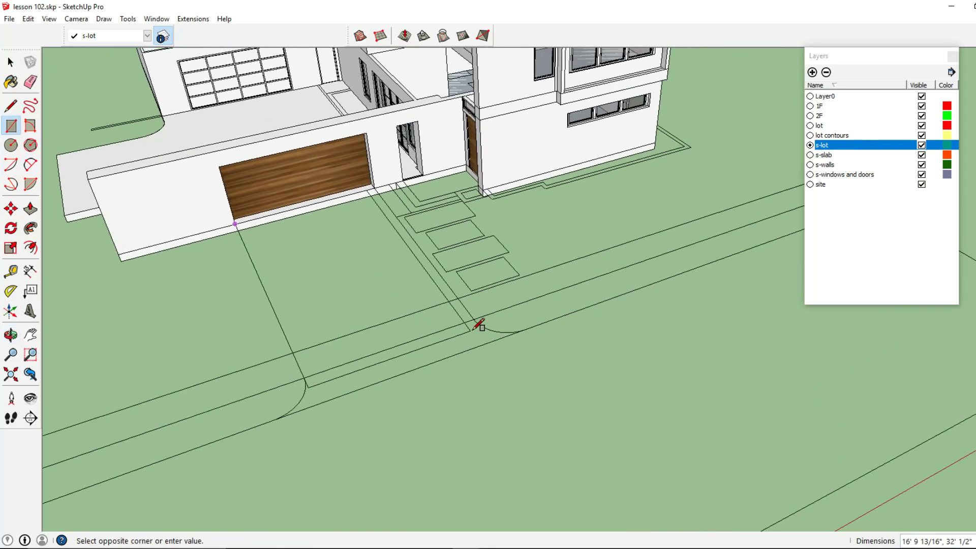
{"action": "scroll", "coordinate": [478, 323], "scroll_direction": "up", "scroll_amount": 3}
{"action": "left_click", "coordinate": [476, 315]}
{"action": "middle_click_drag", "start_coordinate": [349, 356], "coordinate": [416, 336], "text": "shift"}
Draw a small rectangle over one curved driveway corner and a 22' by 4' rectangle covering the apron and opposite curve
{"action": "left_click", "coordinate": [376, 324]}
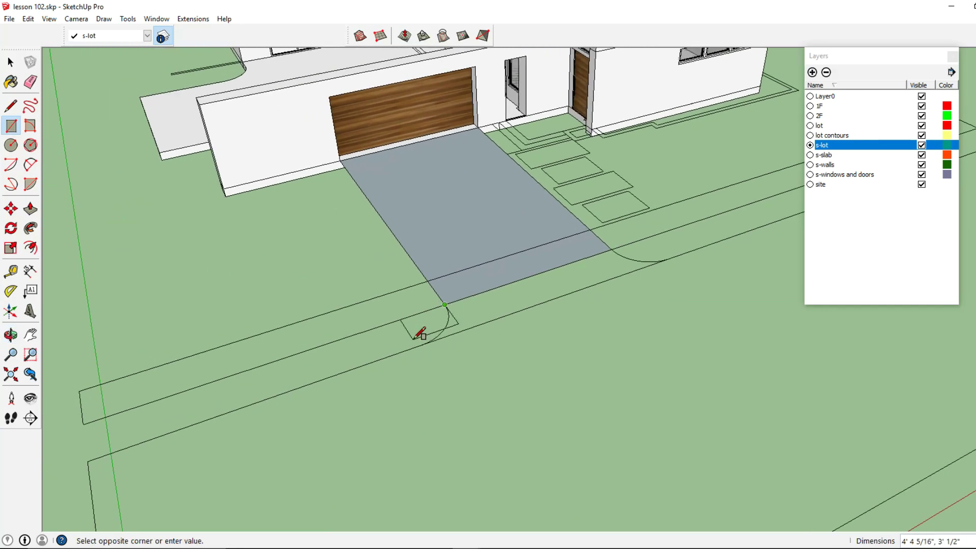
{"action": "left_click", "coordinate": [418, 347]}
{"action": "left_click", "coordinate": [445, 303]}
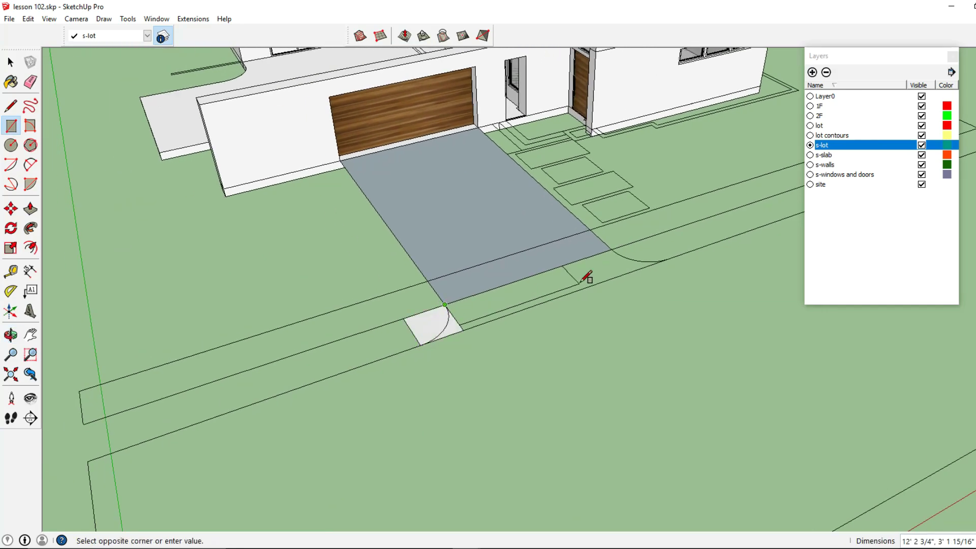
{"action": "middle_click_drag", "start_coordinate": [585, 279], "coordinate": [537, 332]}
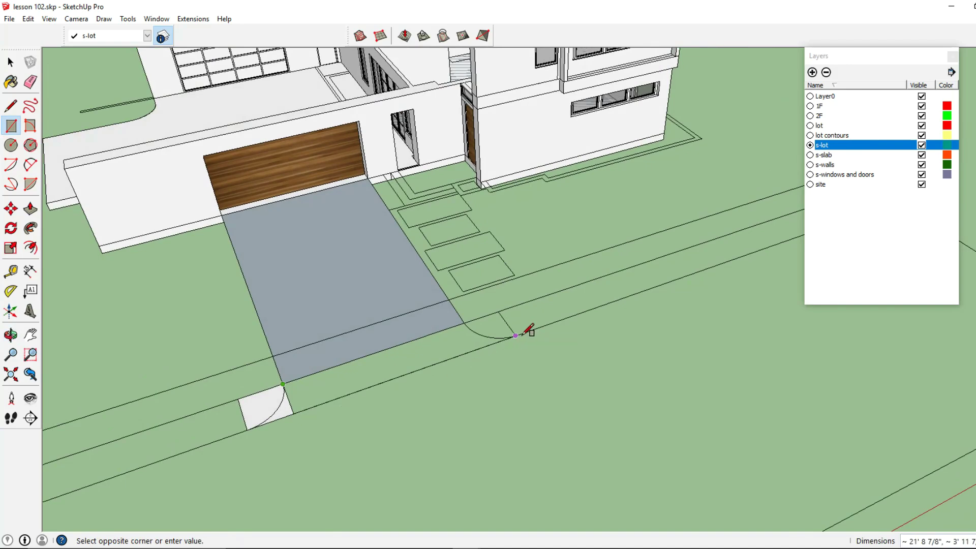
{"action": "scroll", "coordinate": [529, 330], "scroll_direction": "up", "scroll_amount": 4}
{"action": "left_click", "coordinate": [517, 334]}
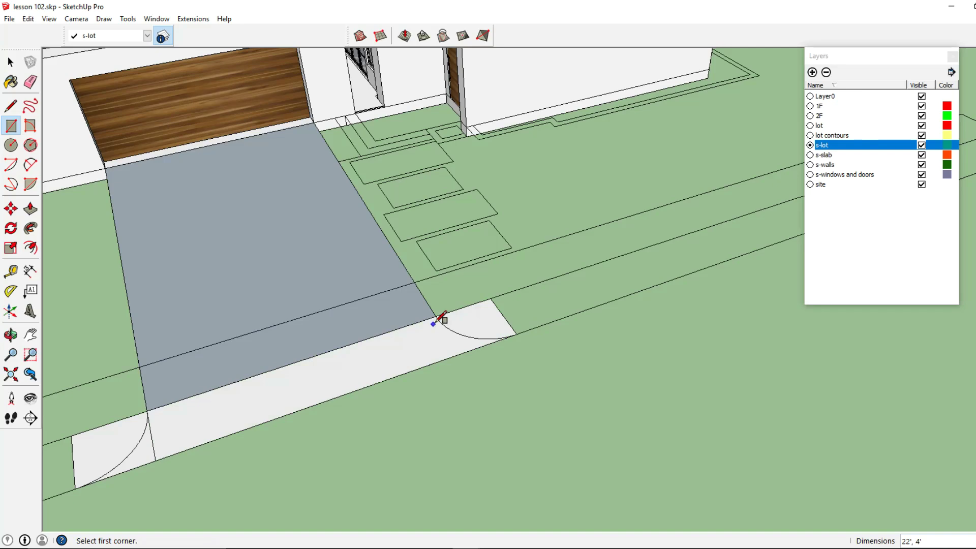
{"action": "left_click", "coordinate": [437, 318]}
{"action": "key", "text": "Escape"}
{"action": "left_click", "coordinate": [435, 316]}
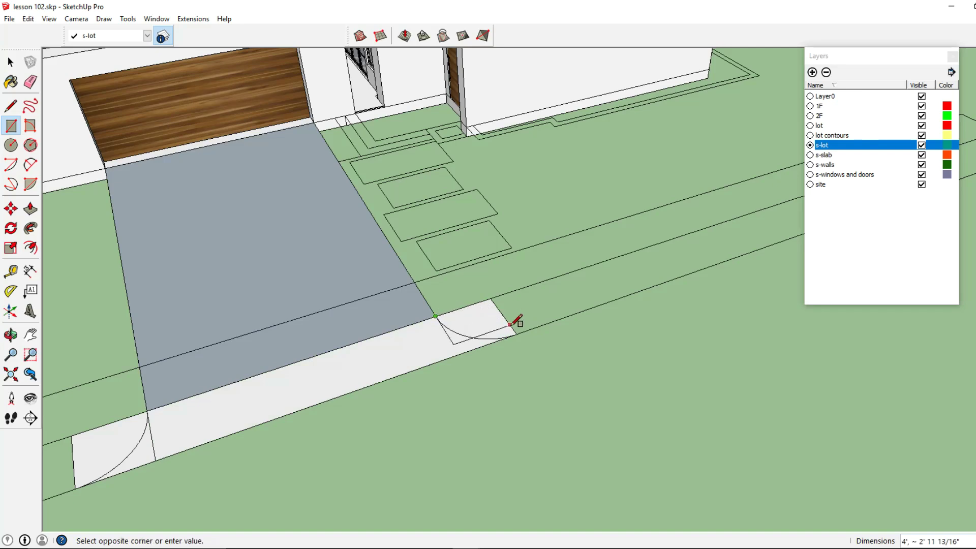
{"action": "key", "text": "Escape"}
Draw a rectangle over the sidewalk strip from the driveway corner to the strip's far end in front of the house
{"action": "left_click", "coordinate": [436, 316]}
{"action": "scroll", "coordinate": [374, 342], "scroll_direction": "down", "scroll_amount": 5}
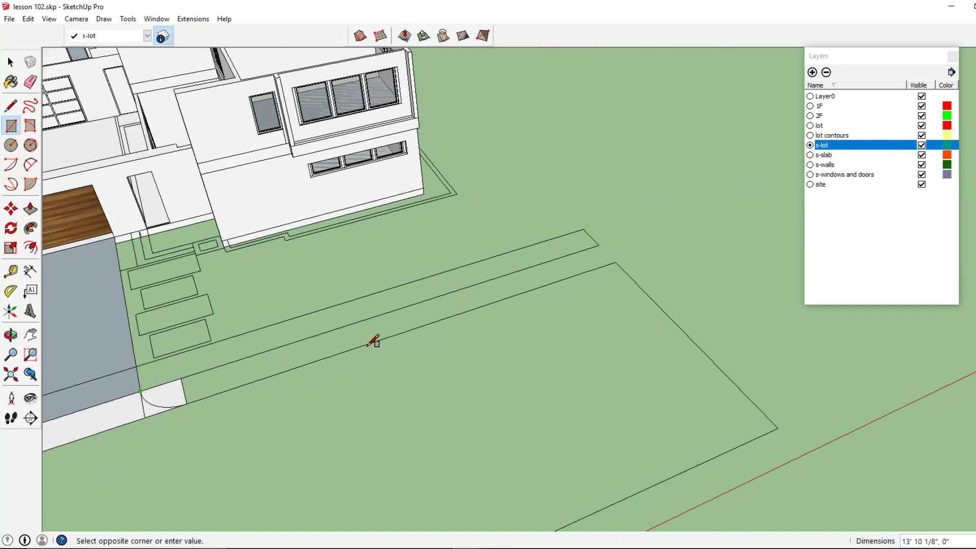
{"action": "left_click", "coordinate": [585, 232]}
Draw rectangles over the whole street area and over the remaining sidewalk strip, about 47' 9" by 4', ending at the driveway edge
{"action": "left_click", "coordinate": [615, 262]}
{"action": "scroll", "coordinate": [475, 333], "scroll_direction": "down", "scroll_amount": 3}
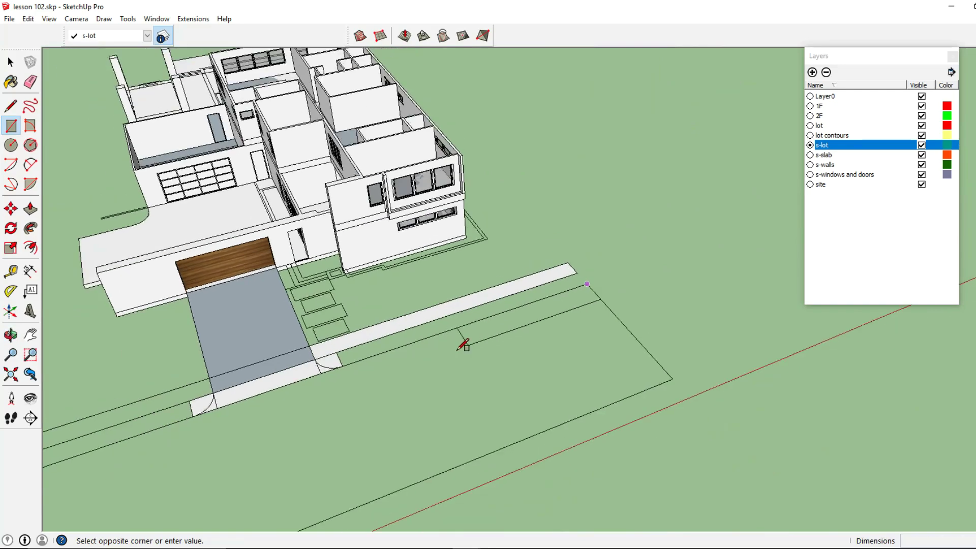
{"action": "middle_click_drag", "start_coordinate": [475, 334], "coordinate": [523, 294]}
{"action": "left_click", "coordinate": [507, 344]}
{"action": "middle_click_drag", "start_coordinate": [562, 259], "coordinate": [399, 333]}
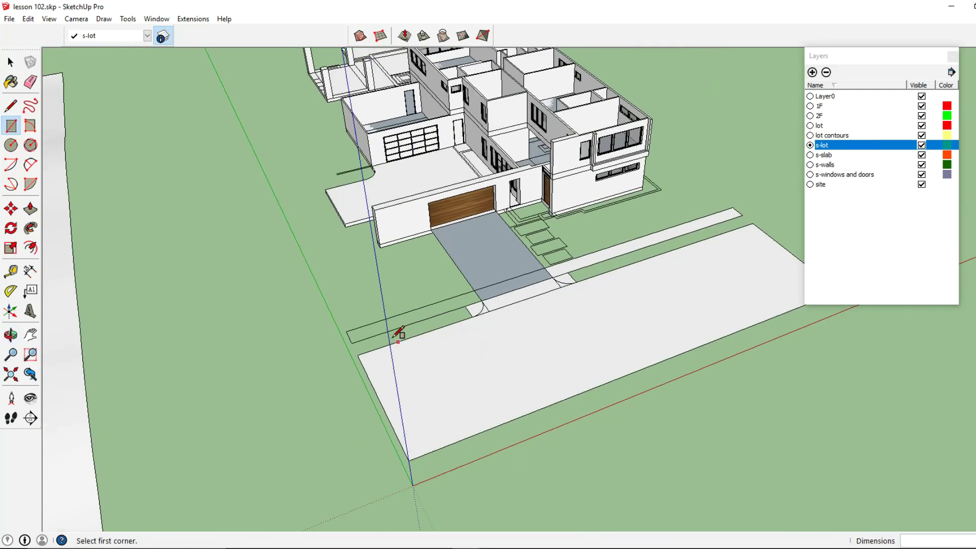
{"action": "left_click", "coordinate": [352, 343]}
{"action": "scroll", "coordinate": [570, 259], "scroll_direction": "up", "scroll_amount": 3}
{"action": "left_click", "coordinate": [533, 268]}
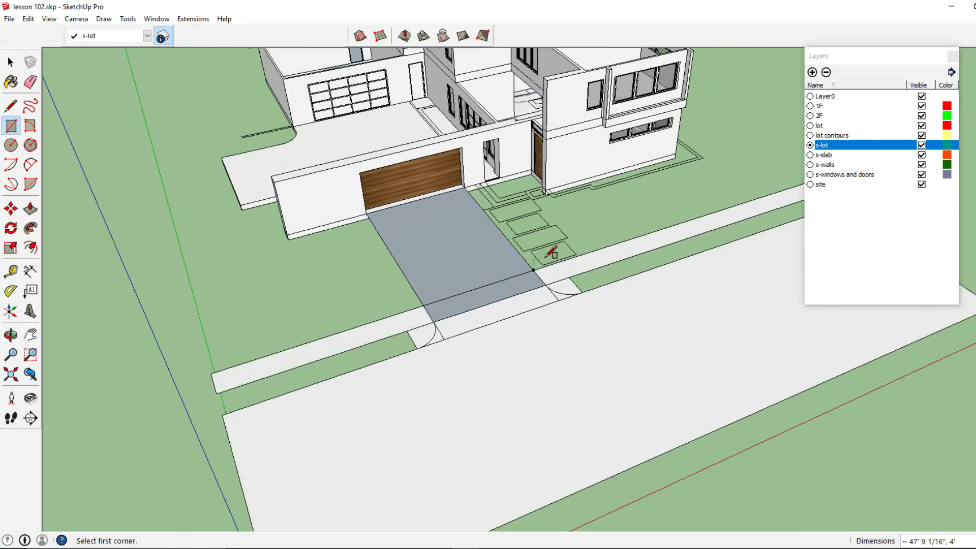
Draw a rectangle over each of the four stepping pads beside the driveway, making the one nearest the sidewalk 6' by 4'
{"action": "middle_click_drag", "start_coordinate": [544, 239], "coordinate": [511, 294], "text": "shift"}
{"action": "scroll", "coordinate": [510, 294], "scroll_direction": "up", "scroll_amount": 3}
{"action": "left_click", "coordinate": [485, 309]}
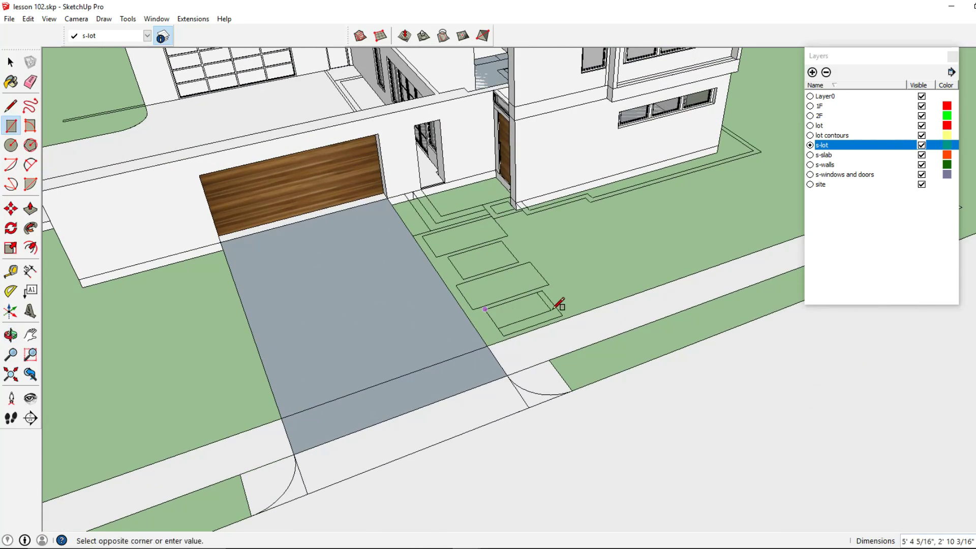
{"action": "left_click", "coordinate": [561, 315]}
{"action": "left_click", "coordinate": [548, 284]}
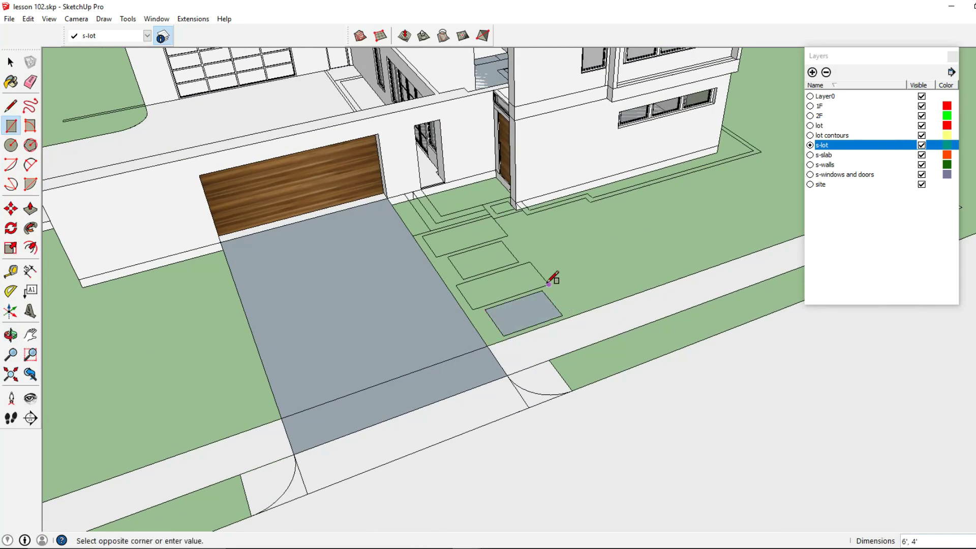
{"action": "left_click", "coordinate": [456, 285]}
{"action": "left_click", "coordinate": [467, 279]}
{"action": "left_click", "coordinate": [502, 241]}
{"action": "left_click", "coordinate": [508, 235]}
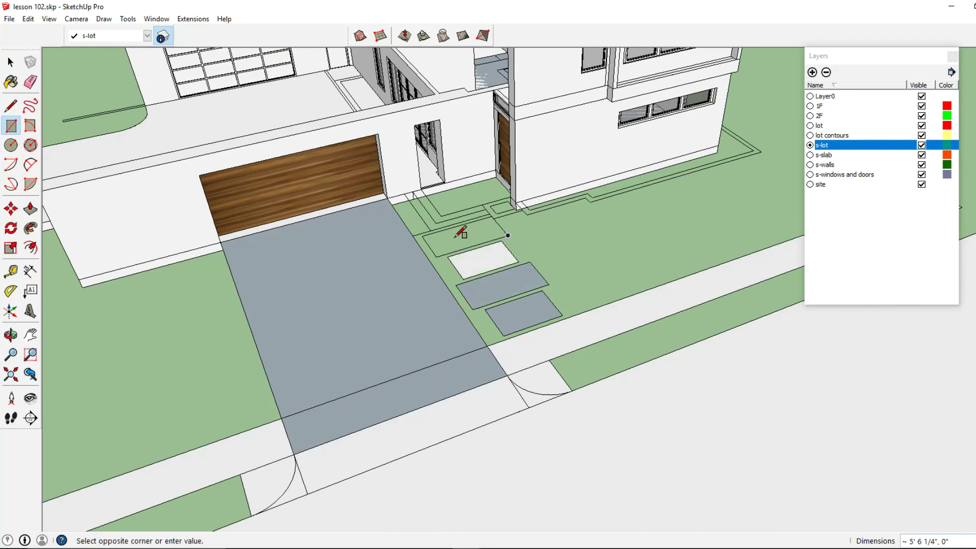
{"action": "left_click", "coordinate": [428, 235]}
Draw an 8' by 2' rectangle over the strip between driveway and entry steps, and a rectangle over the entry landing
{"action": "scroll", "coordinate": [422, 204], "scroll_direction": "up", "scroll_amount": 4}
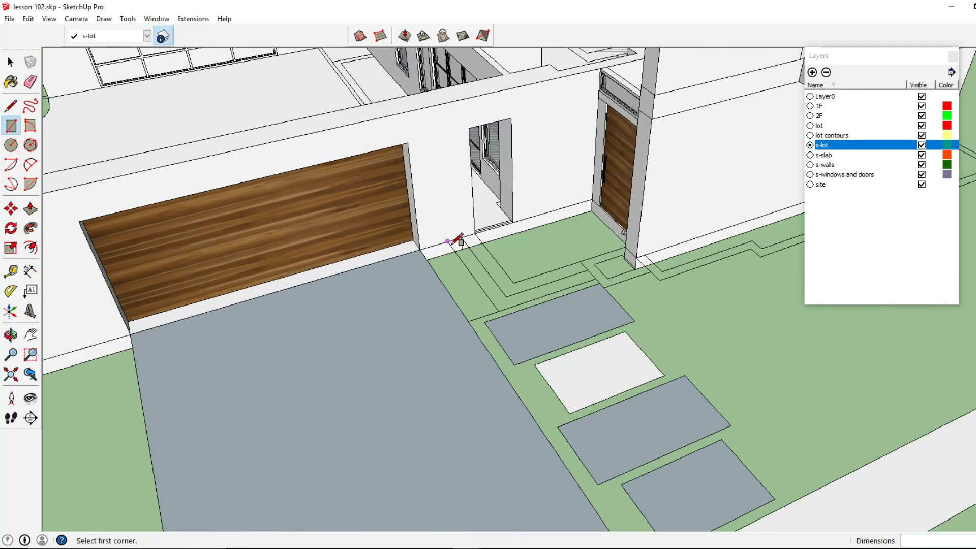
{"action": "left_click", "coordinate": [448, 241]}
{"action": "left_click", "coordinate": [468, 321]}
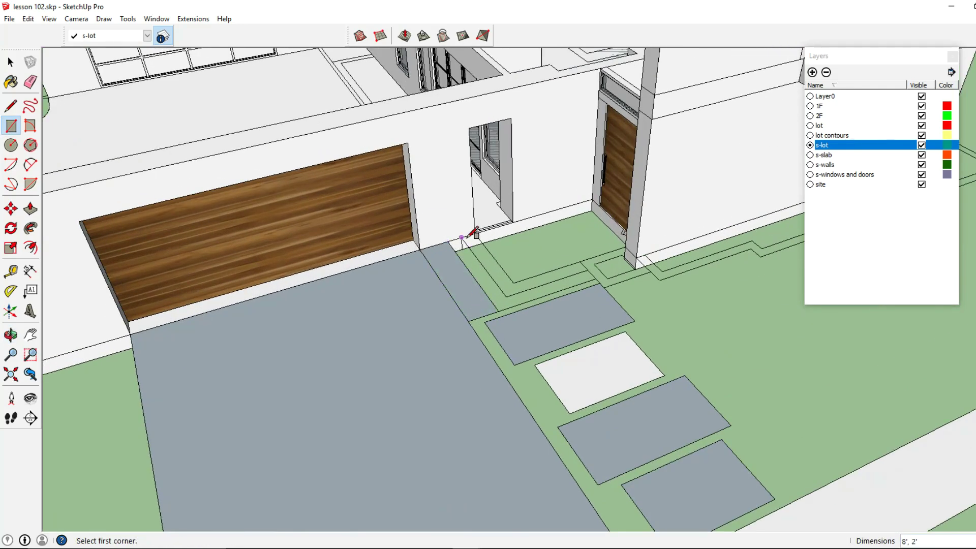
{"action": "left_click", "coordinate": [447, 241]}
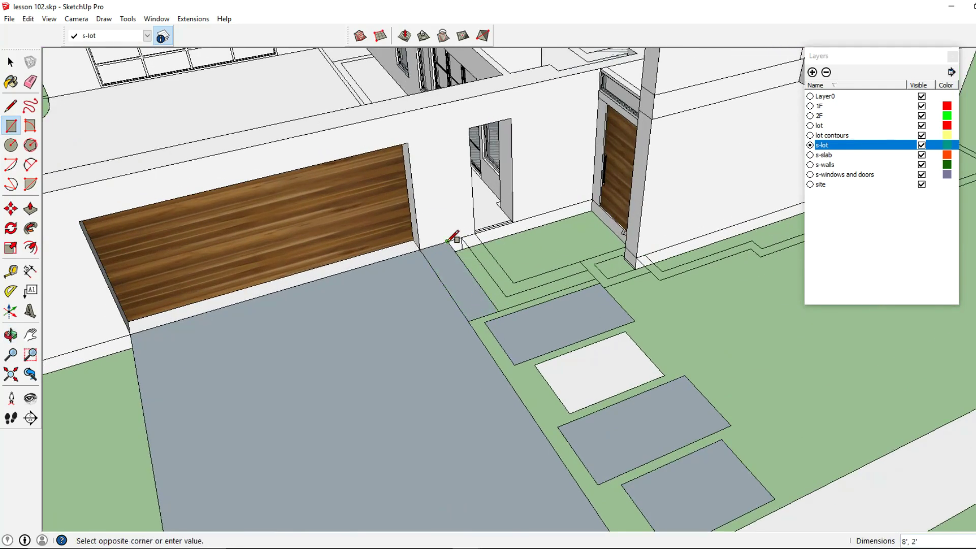
{"action": "left_click", "coordinate": [625, 246]}
{"action": "left_click", "coordinate": [623, 232]}
Draw rectangles over the small pad at the house corner and over the step edges around the entry landing
{"action": "left_click", "coordinate": [651, 272]}
{"action": "left_click", "coordinate": [650, 270]}
{"action": "left_click", "coordinate": [581, 261]}
{"action": "left_click", "coordinate": [594, 262]}
{"action": "left_click", "coordinate": [635, 270]}
{"action": "left_click", "coordinate": [588, 269]}
{"action": "left_click", "coordinate": [486, 292]}
{"action": "left_click", "coordinate": [484, 292]}
{"action": "left_click", "coordinate": [599, 276]}
Draw rectangles over the bordered strips along the front wall and a 3' 8" by 10' 8" rectangle along the side wall
{"action": "middle_click_drag", "start_coordinate": [614, 266], "coordinate": [560, 386]}
{"action": "left_click", "coordinate": [406, 306]}
{"action": "left_click", "coordinate": [251, 412]}
{"action": "left_click", "coordinate": [251, 413]}
{"action": "left_click", "coordinate": [666, 391]}
{"action": "middle_click_drag", "start_coordinate": [666, 392], "coordinate": [573, 278]}
{"action": "left_click", "coordinate": [568, 273]}
{"action": "left_click", "coordinate": [505, 348]}
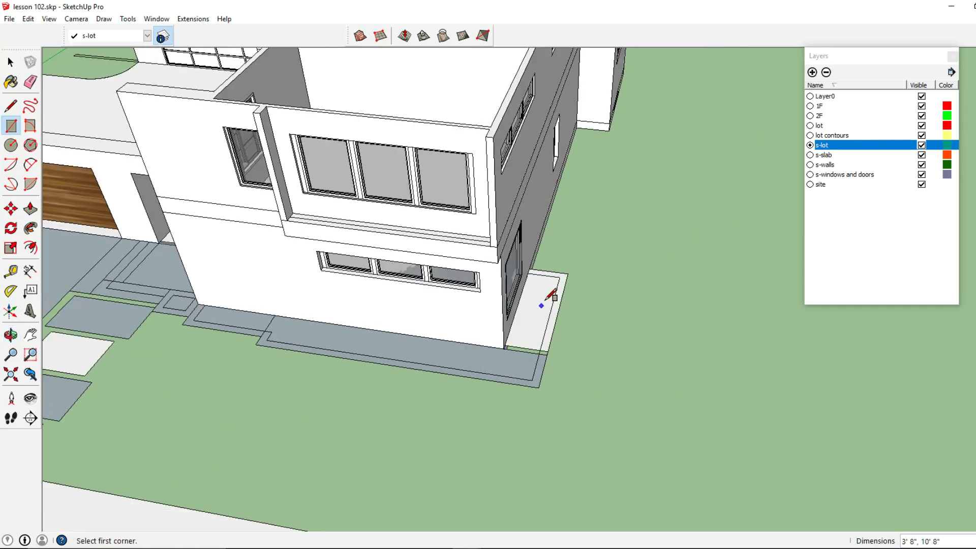
Redraw the side wall strip as a 10' 8" by 3' 8" rectangle and trace its inner border as a 10' by 3' rectangle
{"action": "scroll", "coordinate": [577, 295], "scroll_direction": "up", "scroll_amount": 2}
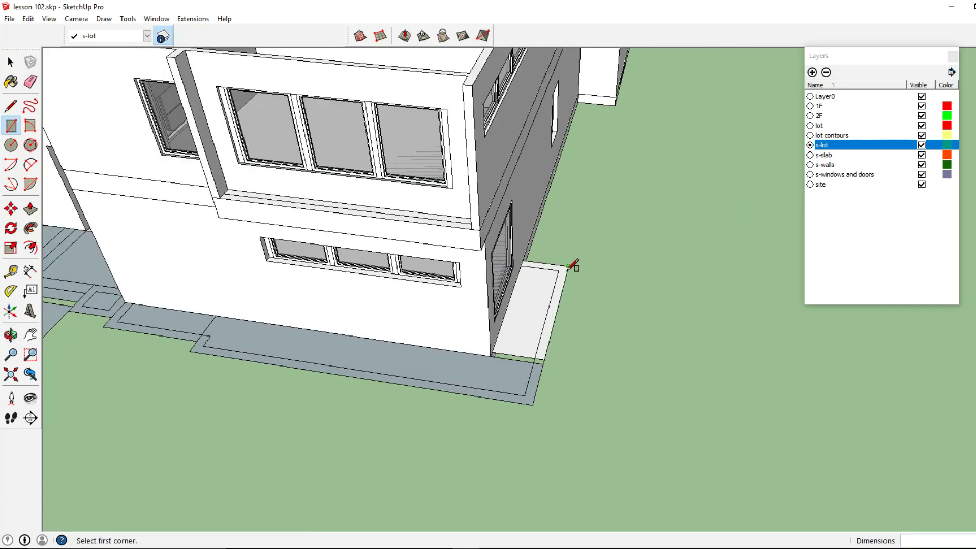
{"action": "left_click", "coordinate": [568, 266]}
{"action": "left_click", "coordinate": [494, 356]}
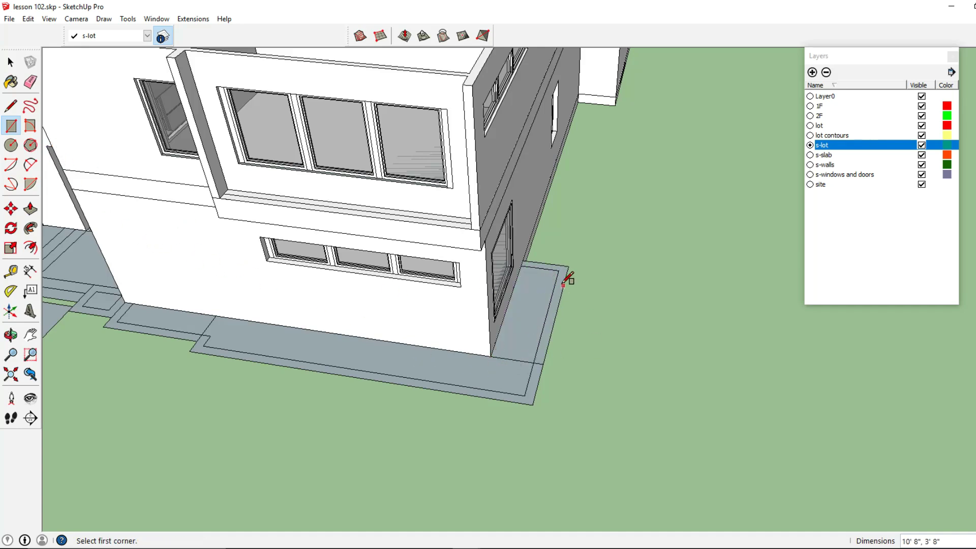
{"action": "left_click", "coordinate": [567, 266]}
{"action": "left_click", "coordinate": [496, 355]}
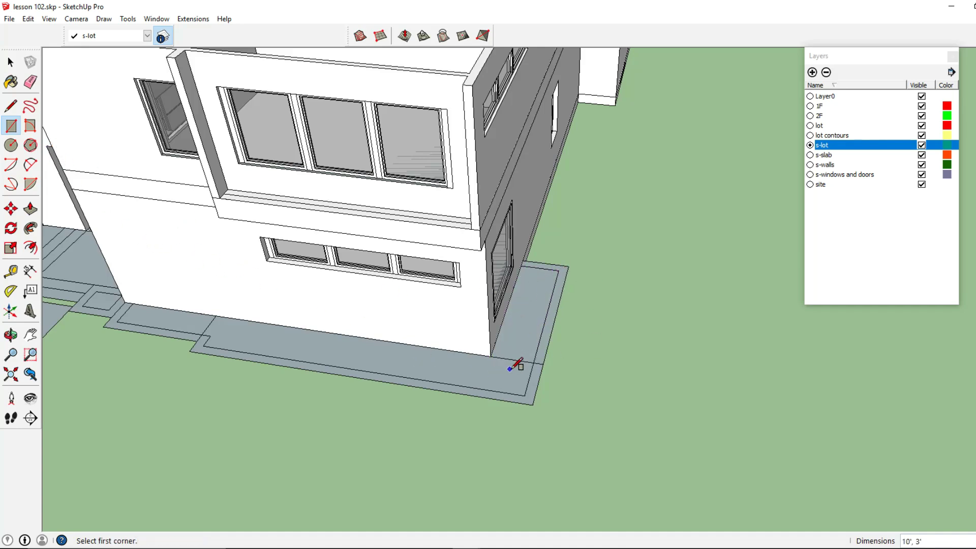
Trace the inner border of the front wall strips with rectangles between their inner corner points
{"action": "left_click", "coordinate": [524, 394]}
{"action": "left_click", "coordinate": [210, 336]}
{"action": "left_click", "coordinate": [116, 322]}
{"action": "key", "text": "Escape"}
{"action": "left_click", "coordinate": [116, 322]}
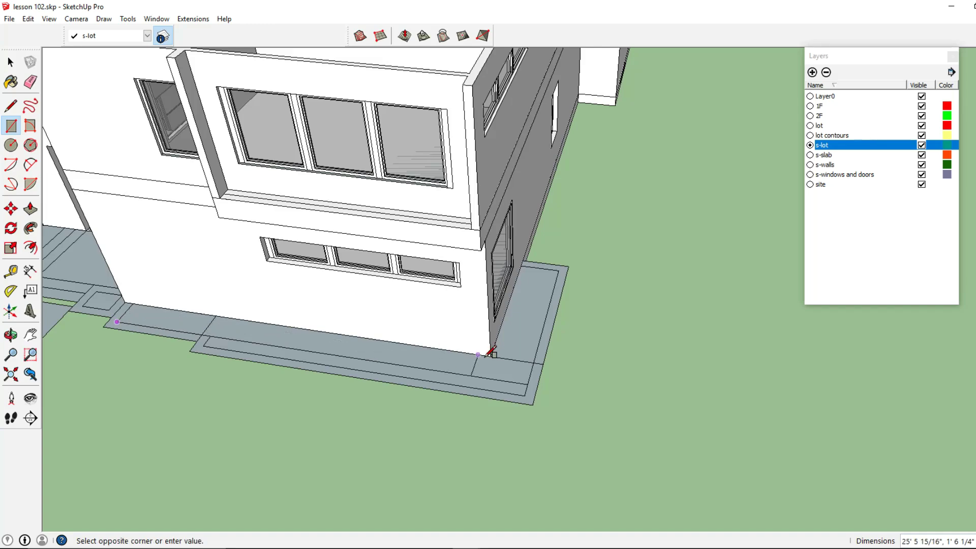
{"action": "left_click", "coordinate": [533, 363]}
Draw a 2' 2" by 1' 8" rectangle over the inner outline of the small pad beside the entry
{"action": "scroll", "coordinate": [478, 356], "scroll_direction": "down", "scroll_amount": 2}
{"action": "middle_click_drag", "start_coordinate": [237, 339], "coordinate": [546, 377], "text": "shift"}
{"action": "scroll", "coordinate": [550, 379], "scroll_direction": "up", "scroll_amount": 3}
{"action": "scroll", "coordinate": [549, 379], "scroll_direction": "up", "scroll_amount": 1}
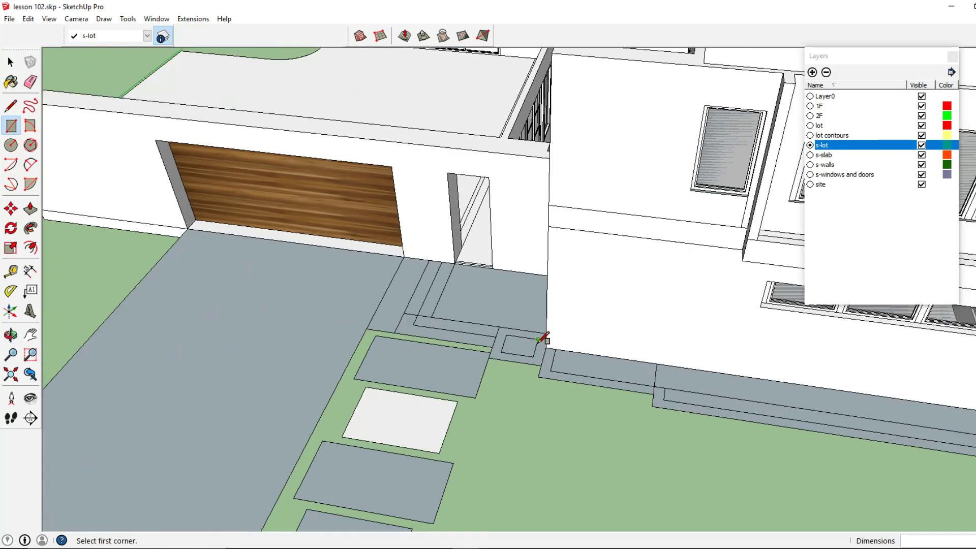
{"action": "left_click", "coordinate": [538, 339]}
{"action": "key", "text": "Escape"}
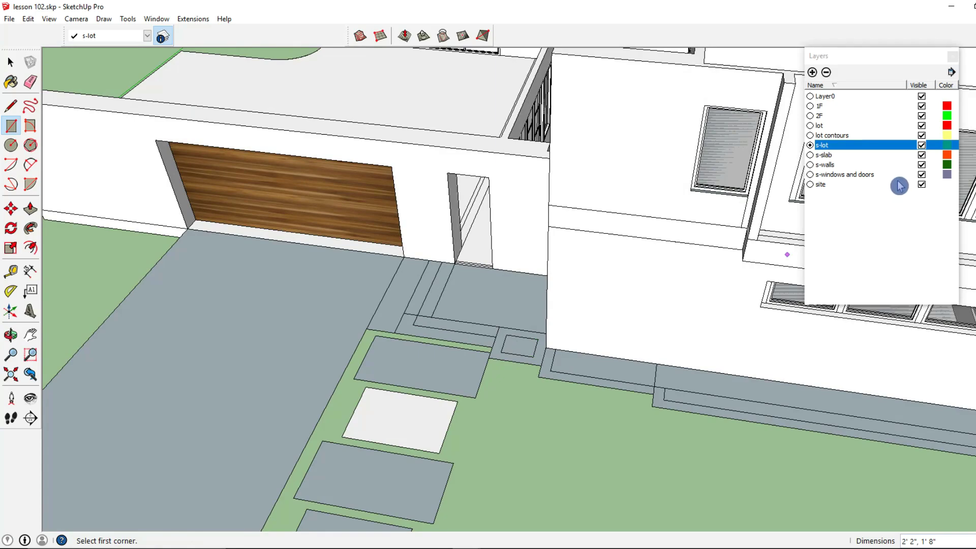
Toggle the site layer to check the traced entry, and draw a 6' by 1' rectangle over the narrow entry step
{"action": "left_click", "coordinate": [921, 185]}
{"action": "scroll", "coordinate": [523, 283], "scroll_direction": "down", "scroll_amount": 3}
{"action": "middle_click_drag", "start_coordinate": [524, 283], "coordinate": [511, 305]}
{"action": "scroll", "coordinate": [535, 274], "scroll_direction": "up", "scroll_amount": 5}
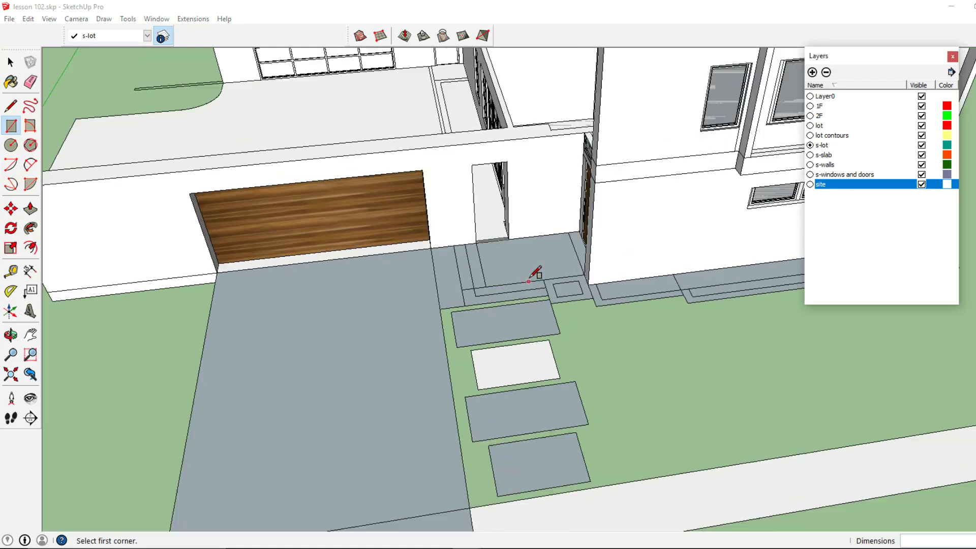
{"action": "left_click", "coordinate": [442, 226]}
{"action": "key", "text": "Escape"}
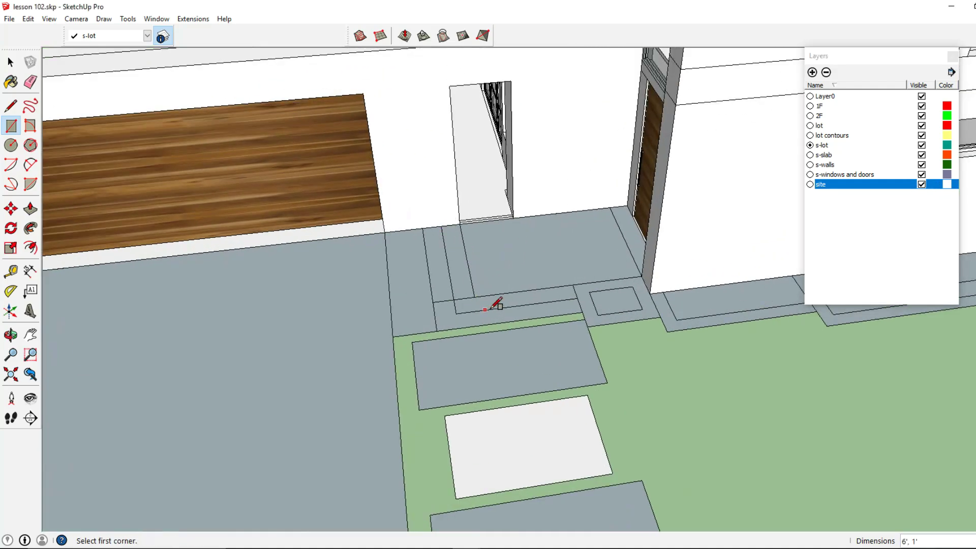
Check the traced driveway corners with the site layer hidden, and show the layer again
{"action": "scroll", "coordinate": [490, 242], "scroll_direction": "down", "scroll_amount": 3}
{"action": "scroll", "coordinate": [691, 259], "scroll_direction": "down", "scroll_amount": 5}
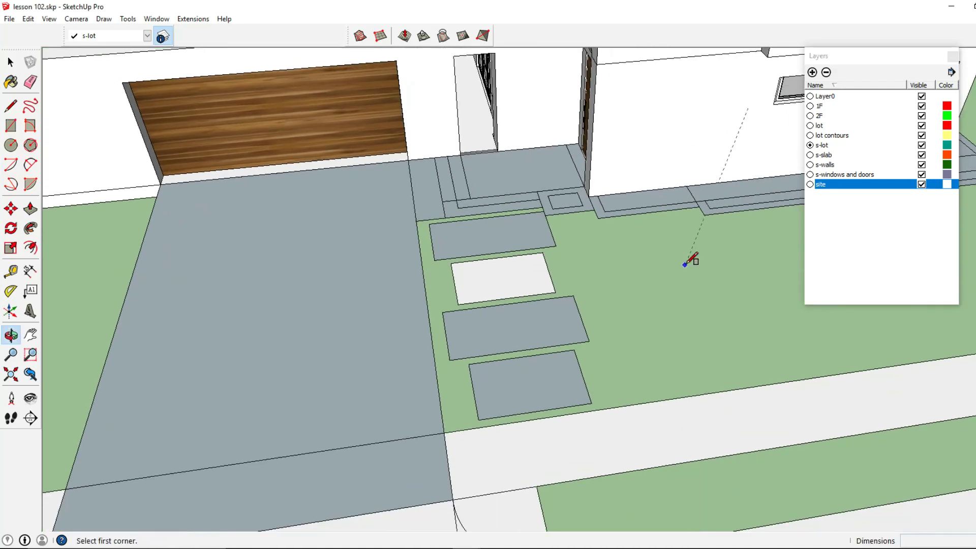
{"action": "left_click", "coordinate": [922, 185]}
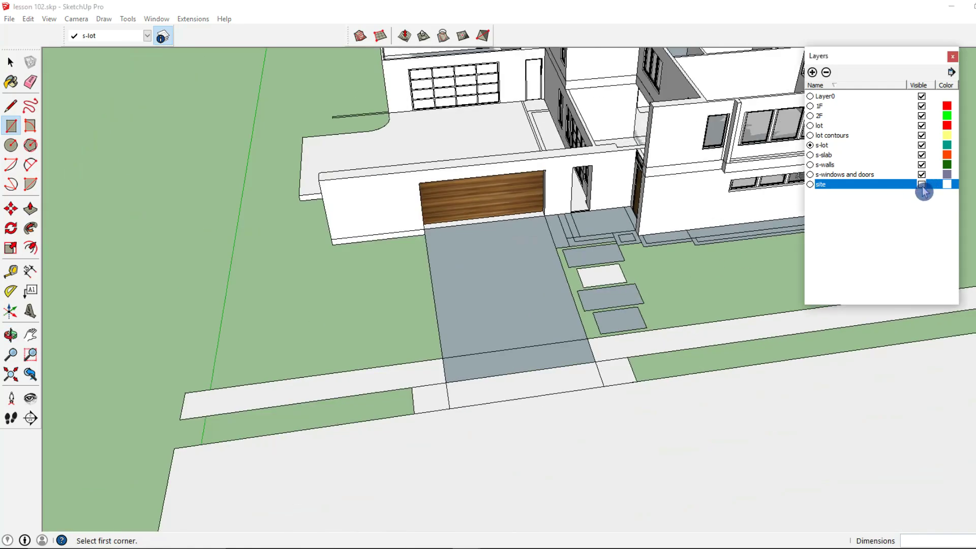
{"action": "scroll", "coordinate": [488, 389], "scroll_direction": "up", "scroll_amount": 4}
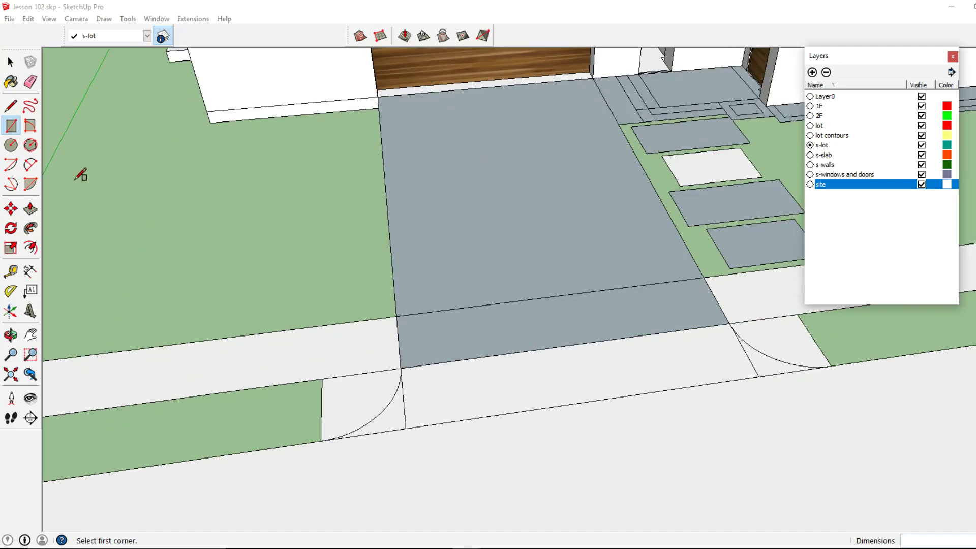
Trace the curved driveway corner on the garage wall side with a 2 Point Arc bulging about 1' 2"
{"action": "left_click", "coordinate": [30, 165]}
{"action": "scroll", "coordinate": [315, 413], "scroll_direction": "up", "scroll_amount": 5}
{"action": "scroll", "coordinate": [404, 443], "scroll_direction": "down", "scroll_amount": 2}
{"action": "middle_click_drag", "start_coordinate": [397, 448], "coordinate": [412, 392], "text": "shift"}
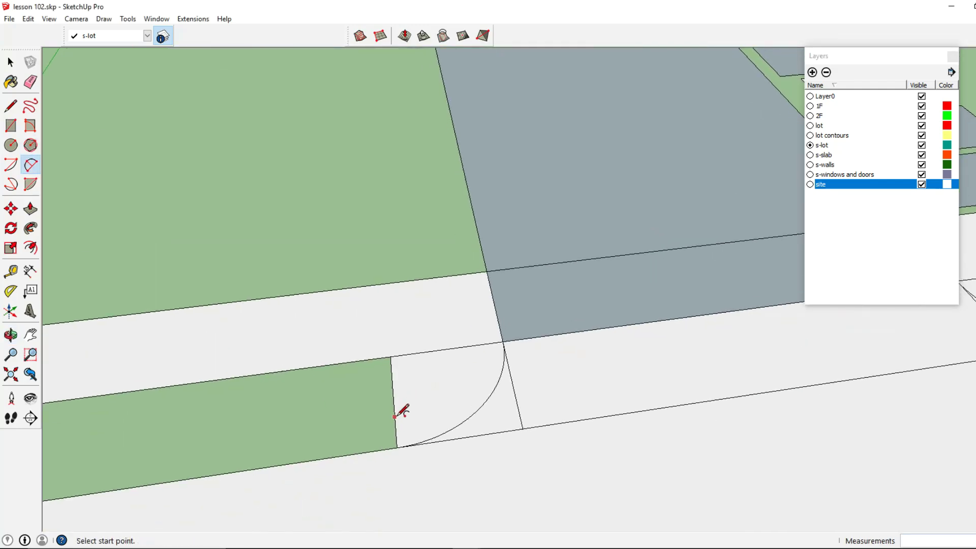
{"action": "left_click", "coordinate": [397, 447]}
{"action": "left_click", "coordinate": [503, 341]}
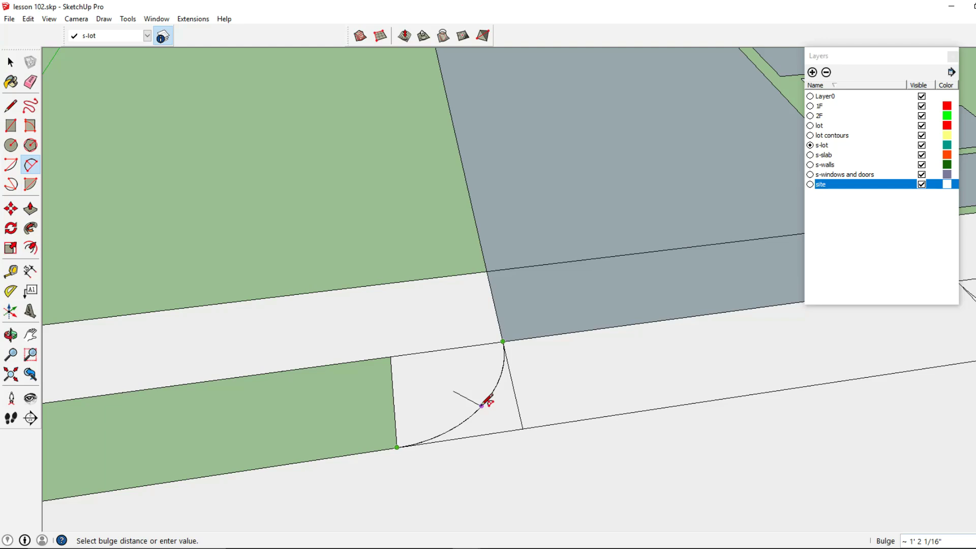
{"action": "scroll", "coordinate": [486, 401], "scroll_direction": "up", "scroll_amount": 2}
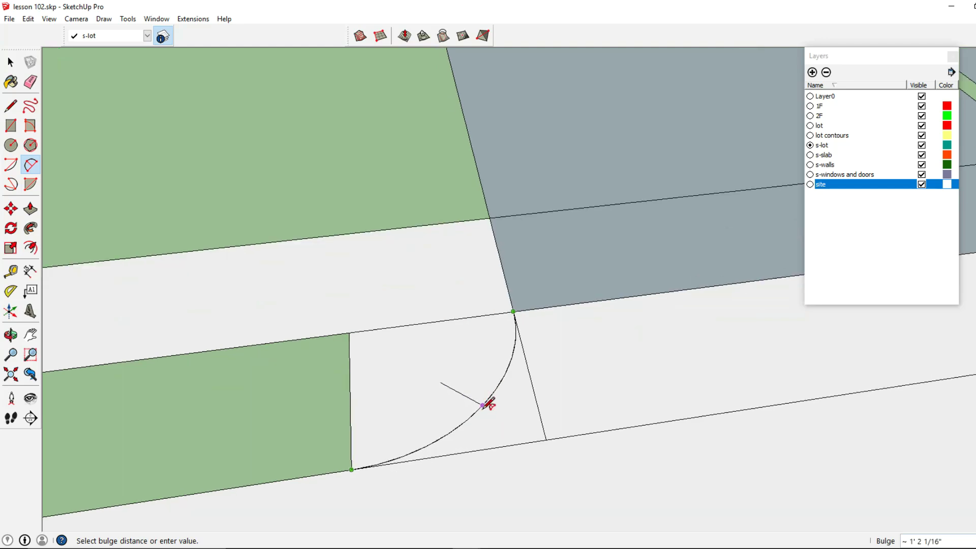
{"action": "left_click", "coordinate": [490, 398]}
{"action": "scroll", "coordinate": [489, 398], "scroll_direction": "down", "scroll_amount": 3}
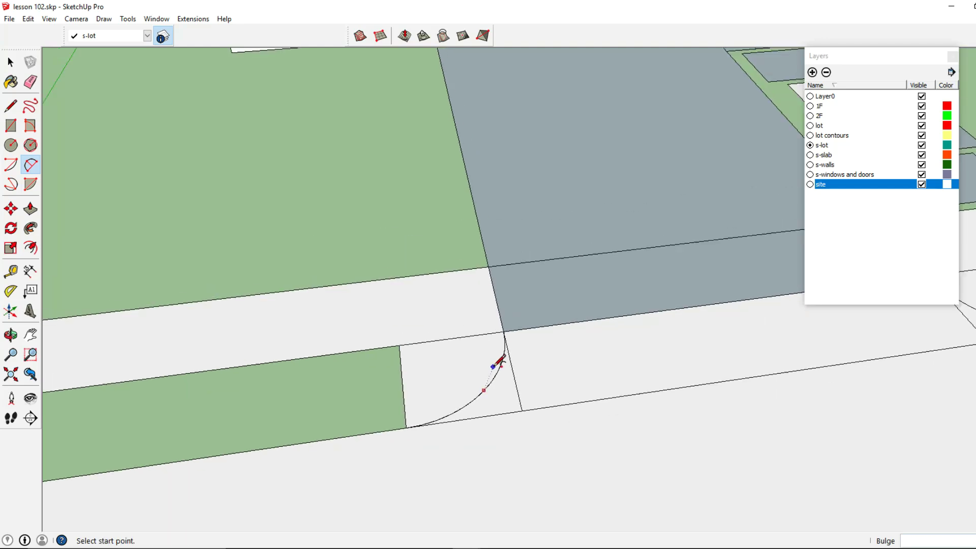
Trace the opposite curved driveway corner, on the stepping pad side, with a 2 Point Arc bulging about 1' 2"
{"action": "scroll", "coordinate": [275, 397], "scroll_direction": "up", "scroll_amount": 3}
{"action": "left_click", "coordinate": [586, 328]}
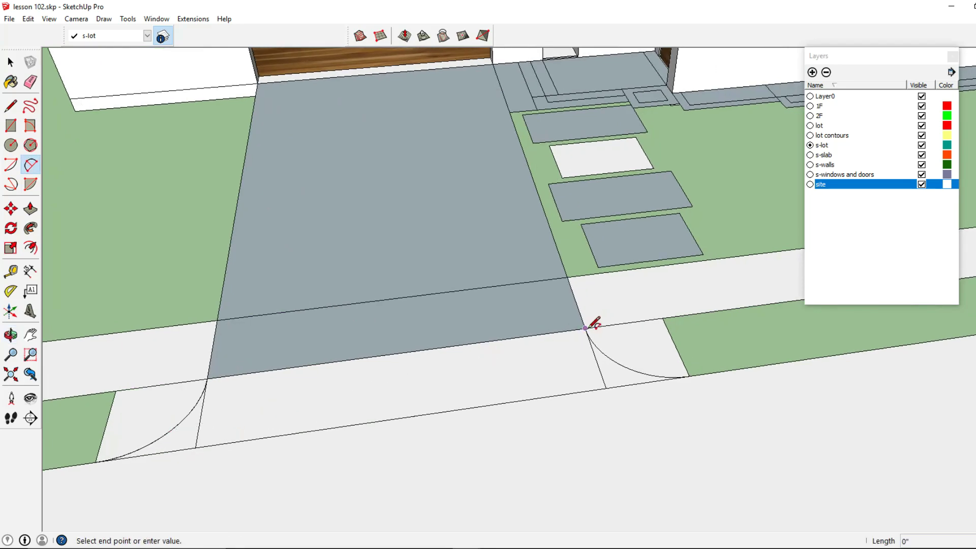
{"action": "left_click", "coordinate": [690, 376]}
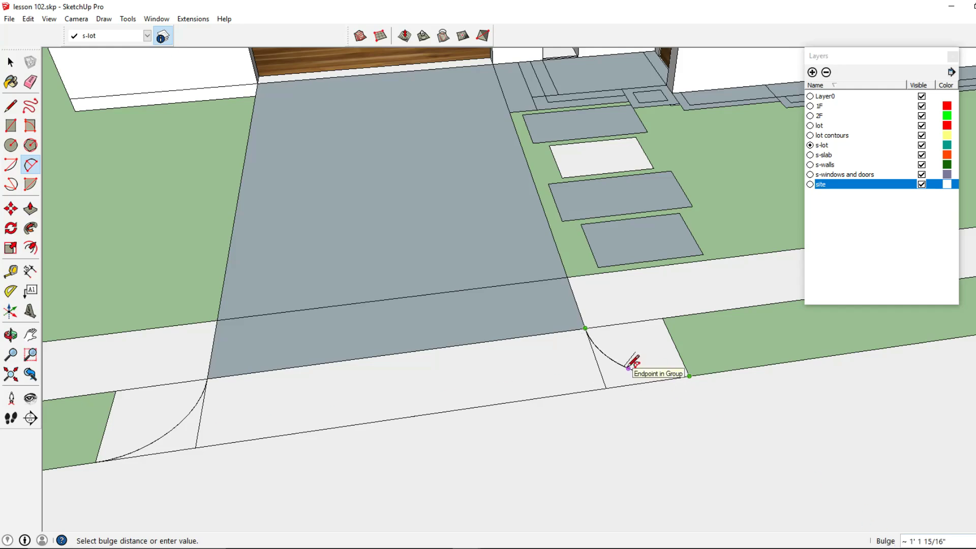
{"action": "left_click", "coordinate": [629, 367]}
{"action": "scroll", "coordinate": [562, 356], "scroll_direction": "down", "scroll_amount": 4}
Delete the leftover corner faces and straight edges around both driveway arcs so only the curved apron remains
{"action": "left_click", "coordinate": [10, 62]}
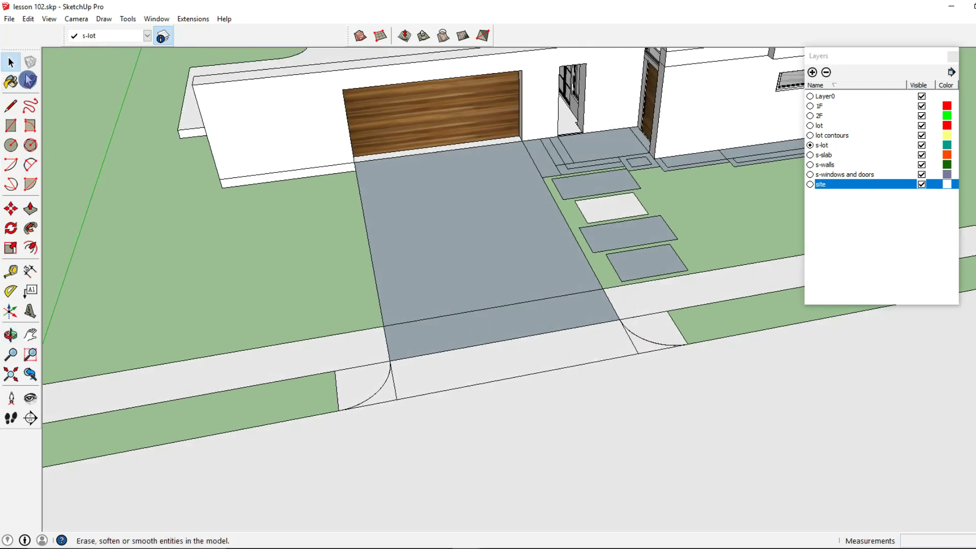
{"action": "scroll", "coordinate": [405, 413], "scroll_direction": "up", "scroll_amount": 5}
{"action": "left_click", "coordinate": [377, 418]}
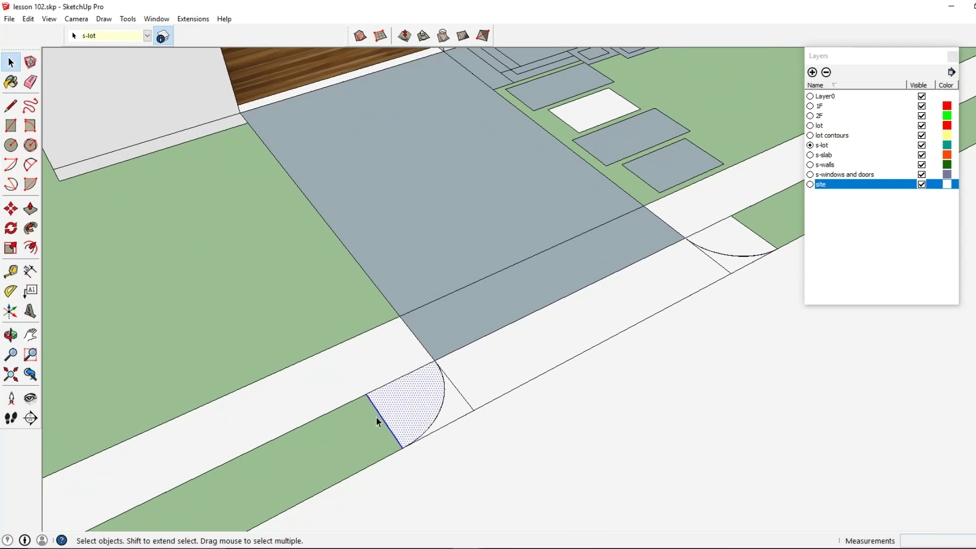
{"action": "key", "text": "Delete"}
{"action": "left_click", "coordinate": [712, 260]}
{"action": "key", "text": "Delete"}
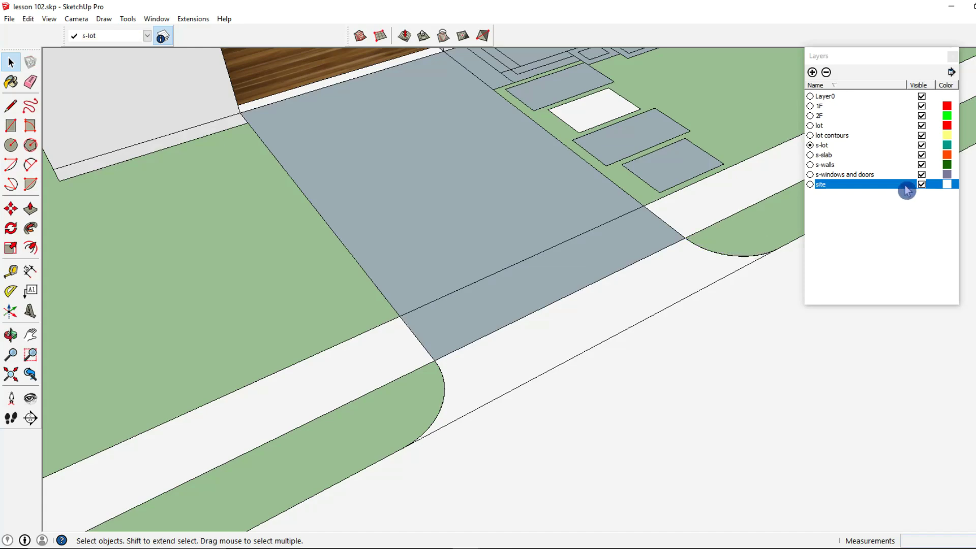
Hide the site layer and inspect the traced driveway, walkway and entry surfaces
{"action": "left_click", "coordinate": [921, 184]}
{"action": "scroll", "coordinate": [676, 300], "scroll_direction": "down", "scroll_amount": 5}
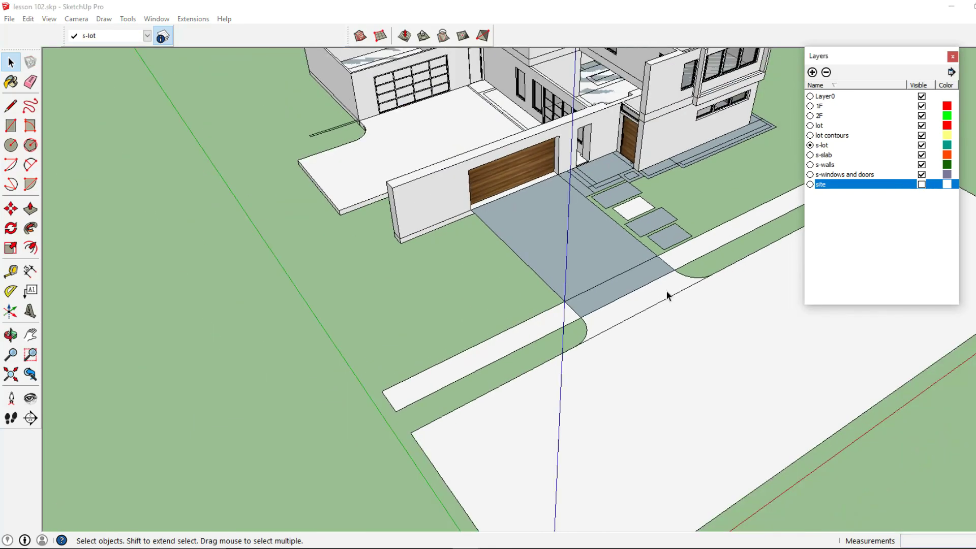
{"action": "middle_click_drag", "start_coordinate": [629, 291], "coordinate": [488, 327]}
{"action": "scroll", "coordinate": [465, 211], "scroll_direction": "up", "scroll_amount": 4}
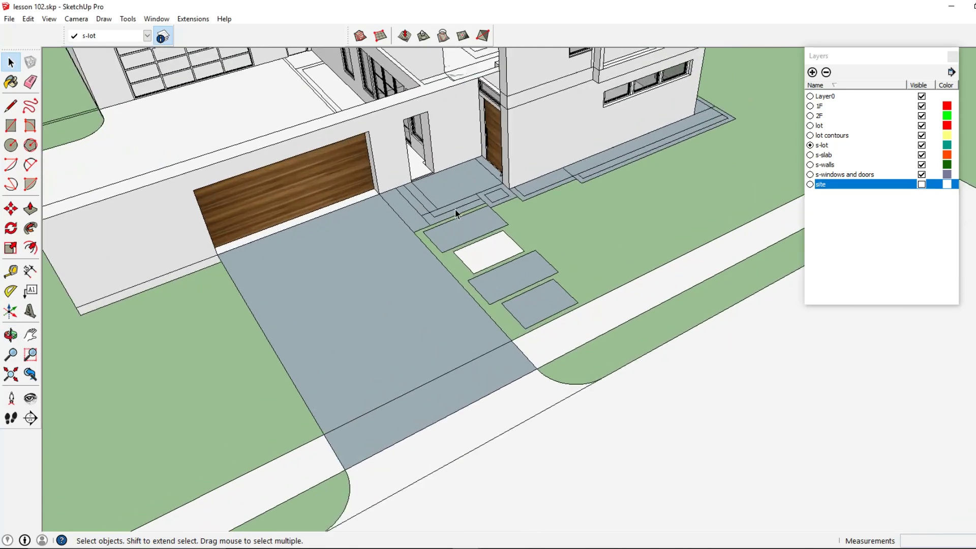
Erase the stray edges that cross and divide the planting strip along the house wall
{"action": "left_click", "coordinate": [30, 82]}
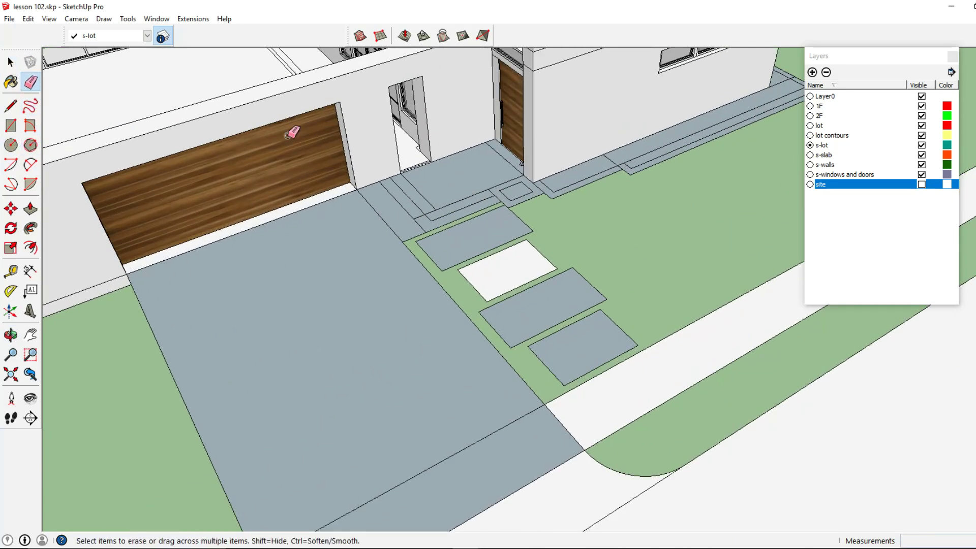
{"action": "scroll", "coordinate": [446, 198], "scroll_direction": "up", "scroll_amount": 2}
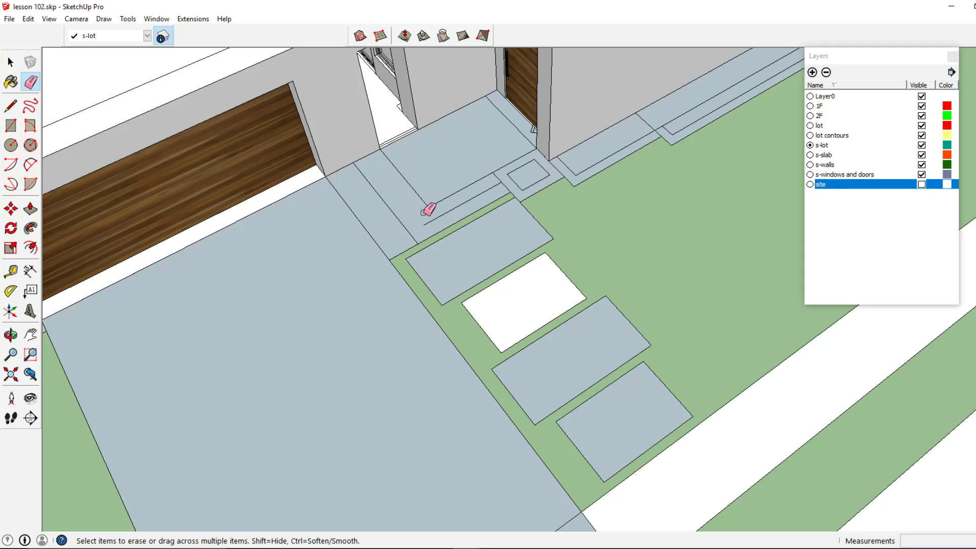
{"action": "scroll", "coordinate": [423, 212], "scroll_direction": "up", "scroll_amount": 2}
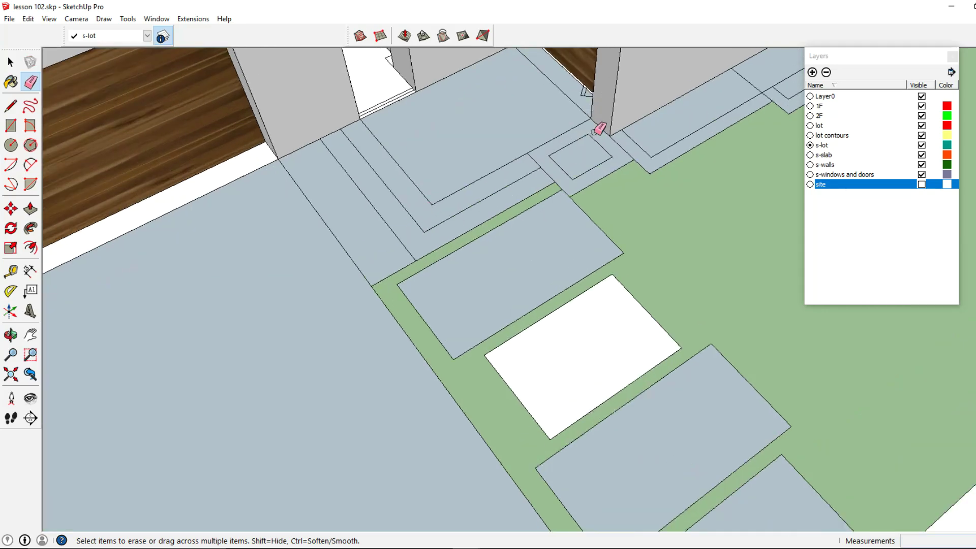
{"action": "middle_click_drag", "start_coordinate": [584, 103], "coordinate": [576, 189]}
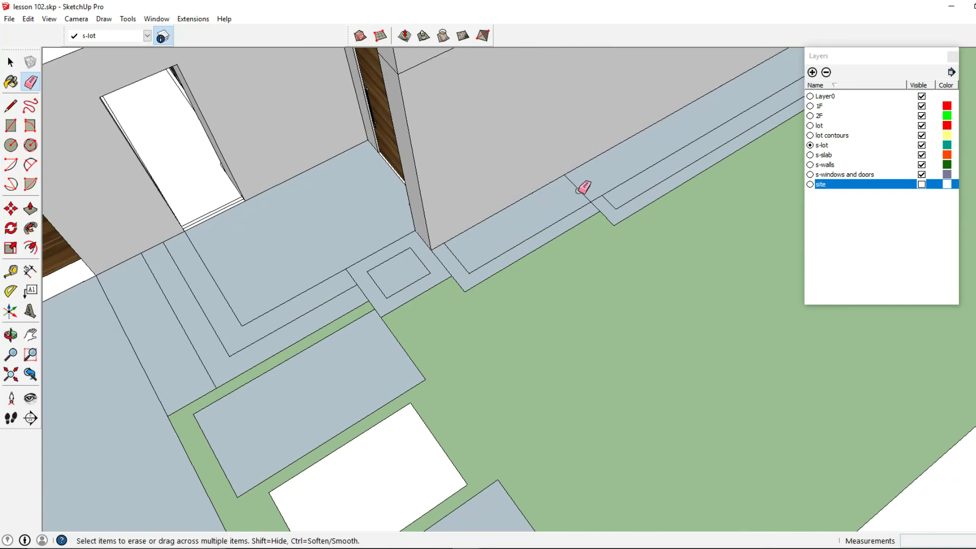
{"action": "scroll", "coordinate": [617, 188], "scroll_direction": "down", "scroll_amount": 3}
{"action": "middle_click_drag", "start_coordinate": [673, 158], "coordinate": [567, 254]}
{"action": "left_click", "coordinate": [578, 238]}
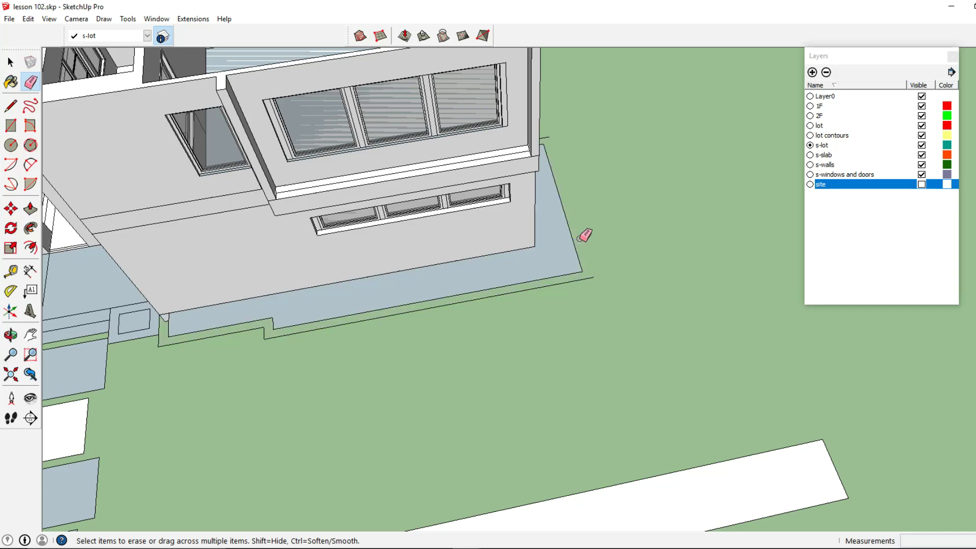
{"action": "scroll", "coordinate": [584, 235], "scroll_direction": "up", "scroll_amount": 3}
{"action": "scroll", "coordinate": [580, 236], "scroll_direction": "down", "scroll_amount": 3}
{"action": "middle_click_drag", "start_coordinate": [571, 235], "coordinate": [333, 315]}
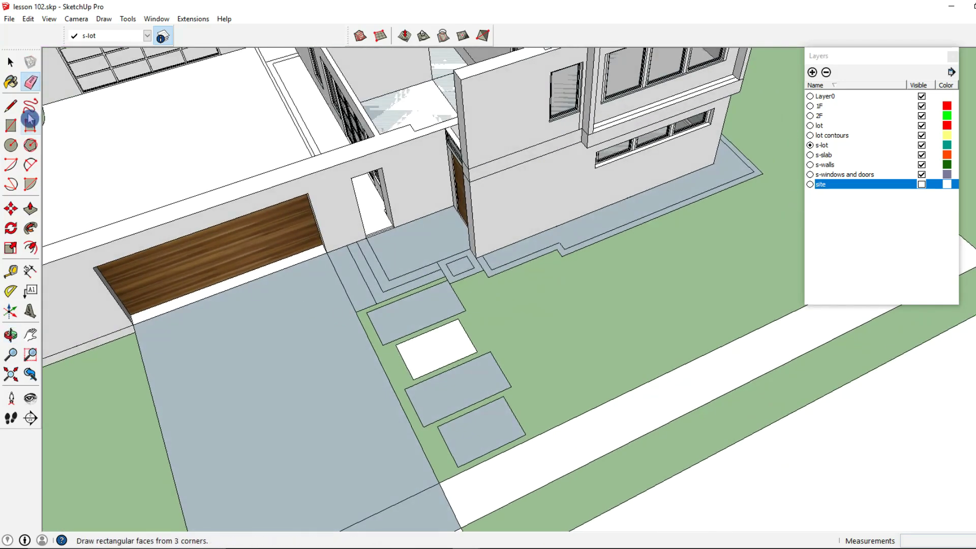
Select the driveway, blue-grey stepping pads, entry landing and steps, planter and planting strip, and reverse their faces
{"action": "left_click", "coordinate": [11, 62]}
{"action": "scroll", "coordinate": [356, 288], "scroll_direction": "up", "scroll_amount": 5}
{"action": "scroll", "coordinate": [508, 356], "scroll_direction": "down", "scroll_amount": 1}
{"action": "left_click", "coordinate": [517, 380]}
{"action": "left_click", "coordinate": [485, 349], "text": "ctrl"}
{"action": "scroll", "coordinate": [572, 303], "scroll_direction": "up", "scroll_amount": 1}
{"action": "left_click", "coordinate": [572, 303], "text": "ctrl"}
{"action": "left_click", "coordinate": [549, 283], "text": "ctrl"}
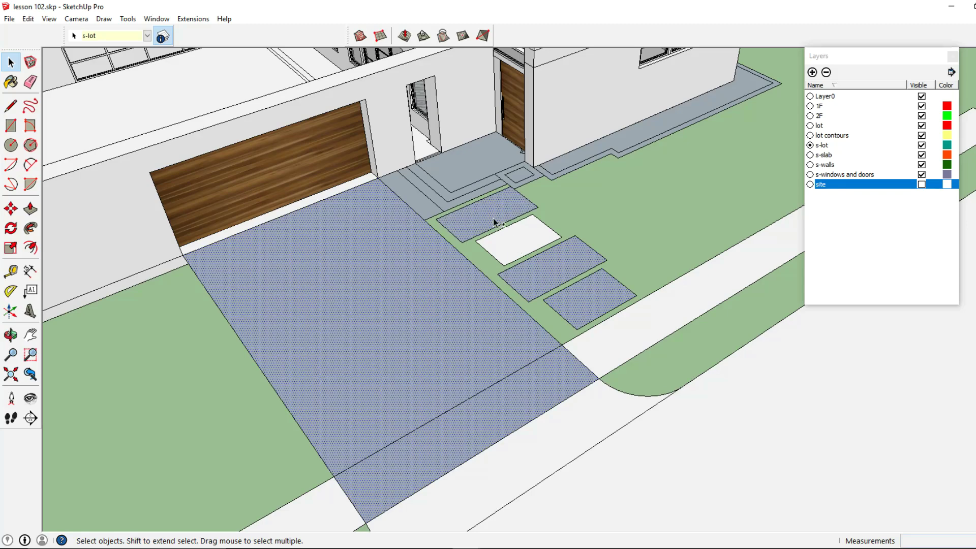
{"action": "scroll", "coordinate": [418, 201], "scroll_direction": "up", "scroll_amount": 2}
{"action": "left_click", "coordinate": [433, 197], "text": "shift"}
{"action": "left_click", "coordinate": [440, 186], "text": "shift"}
{"action": "left_click", "coordinate": [526, 170], "text": "shift"}
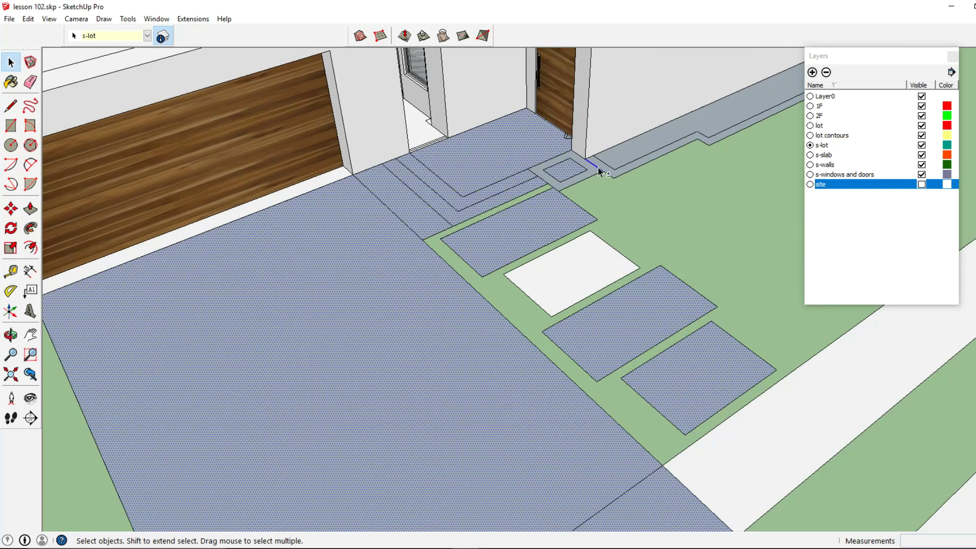
{"action": "left_click", "coordinate": [608, 168], "text": "shift"}
{"action": "middle_click_drag", "start_coordinate": [599, 172], "coordinate": [430, 298]}
{"action": "right_click", "coordinate": [562, 276]}
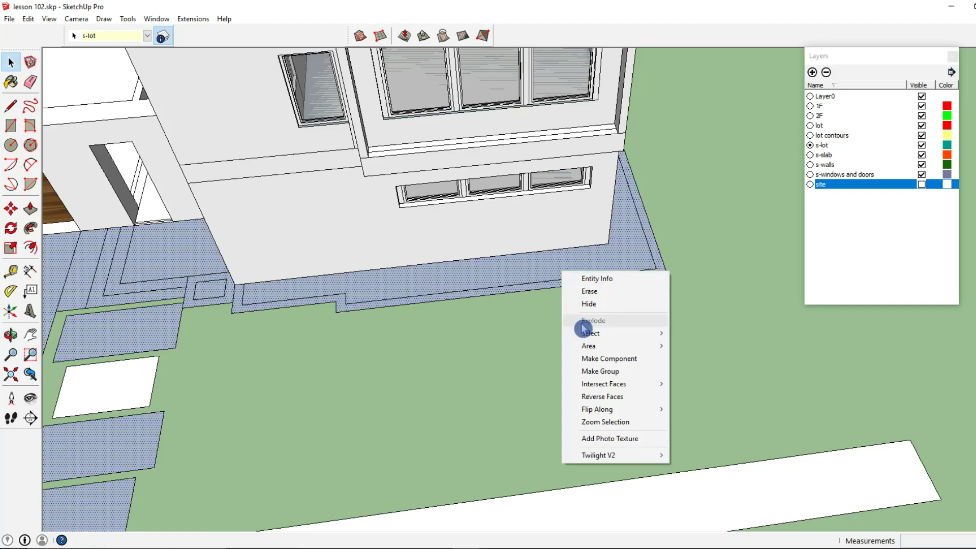
{"action": "left_click", "coordinate": [601, 394]}
Select the street, driveway, sidewalks and four stepping pads together with their edges
{"action": "middle_click_drag", "start_coordinate": [601, 394], "coordinate": [511, 279]}
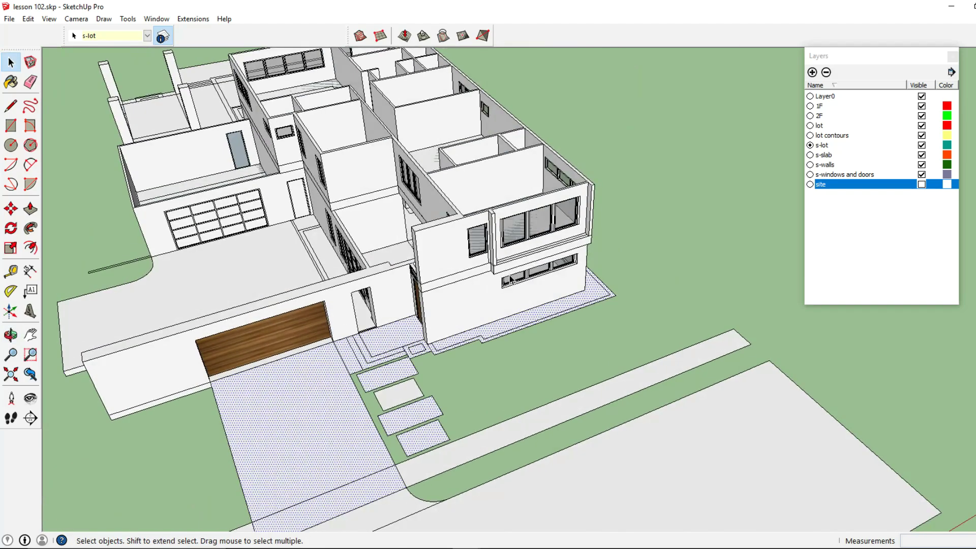
{"action": "left_click", "coordinate": [448, 376]}
{"action": "mouse_move", "coordinate": [500, 374]}
{"action": "middle_mouse_down"}
{"action": "mouse_move", "coordinate": [429, 361]}
{"action": "mouse_move", "coordinate": [460, 381]}
{"action": "mouse_move", "coordinate": [506, 367]}
{"action": "middle_mouse_up"}
{"action": "scroll", "coordinate": [481, 318], "scroll_direction": "down", "scroll_amount": 2}
{"action": "middle_click_drag", "start_coordinate": [481, 318], "coordinate": [577, 357]}
{"action": "left_click", "coordinate": [578, 355]}
{"action": "scroll", "coordinate": [578, 353], "scroll_direction": "down", "scroll_amount": 2}
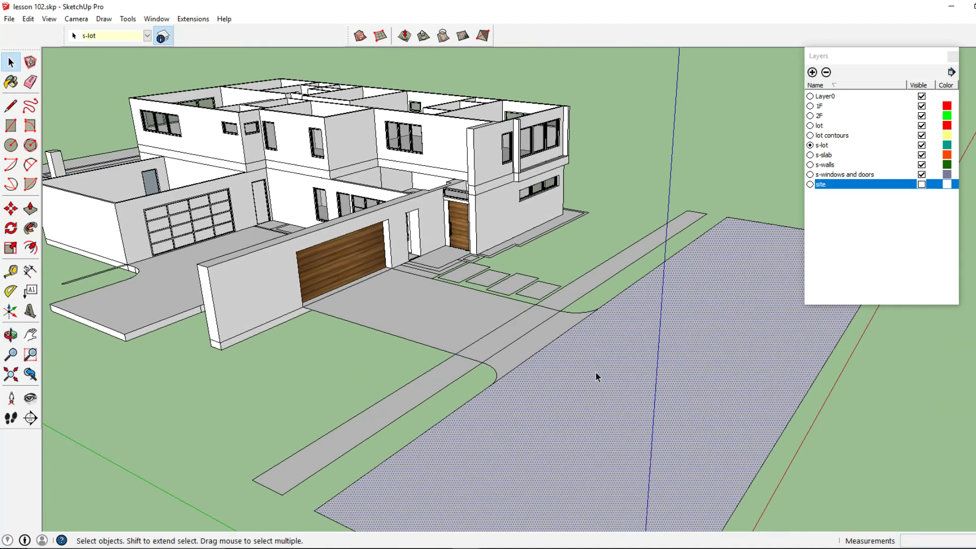
{"action": "middle_click_drag", "start_coordinate": [595, 376], "coordinate": [553, 411]}
{"action": "double_click", "coordinate": [566, 396]}
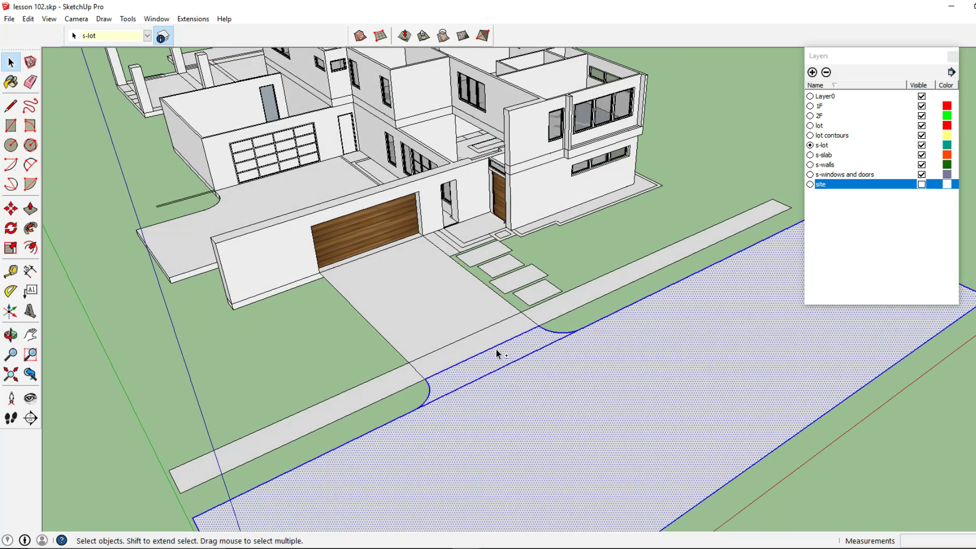
{"action": "left_click", "coordinate": [440, 328], "text": "shift"}
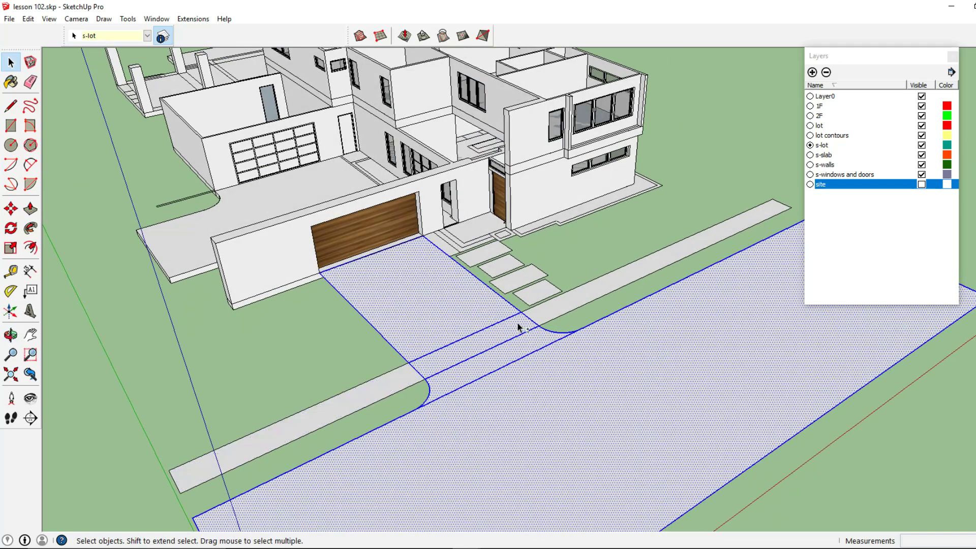
{"action": "left_click", "coordinate": [393, 387], "text": "shift"}
{"action": "left_click", "coordinate": [564, 303], "text": "shift"}
{"action": "left_click", "coordinate": [520, 282], "text": "shift"}
{"action": "left_click", "coordinate": [503, 267], "text": "shift"}
{"action": "left_click", "coordinate": [490, 255], "text": "shift"}
{"action": "scroll", "coordinate": [460, 250], "scroll_direction": "up", "scroll_amount": 2}
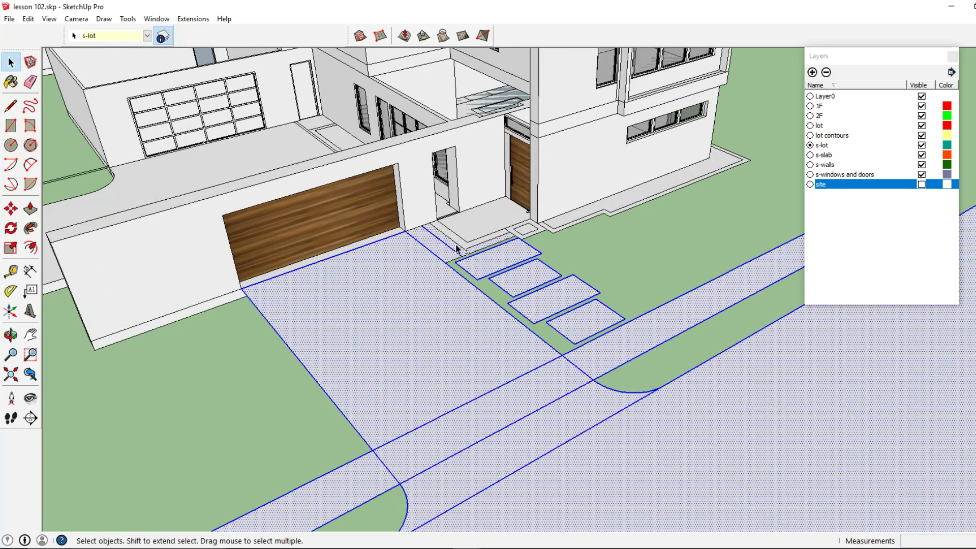
Add the entry landing, steps, planter and planting strip beside the house to the selection
{"action": "left_click", "coordinate": [459, 240], "text": "shift"}
{"action": "left_click", "coordinate": [473, 227], "text": "shift"}
{"action": "left_click", "coordinate": [473, 228], "text": "shift"}
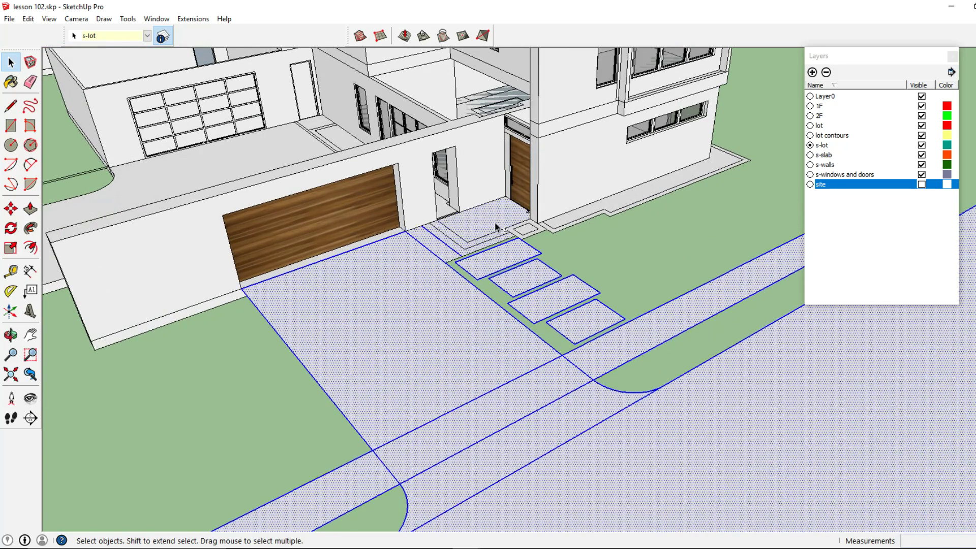
{"action": "left_click", "coordinate": [496, 235], "text": "shift"}
{"action": "scroll", "coordinate": [497, 236], "scroll_direction": "up", "scroll_amount": 3}
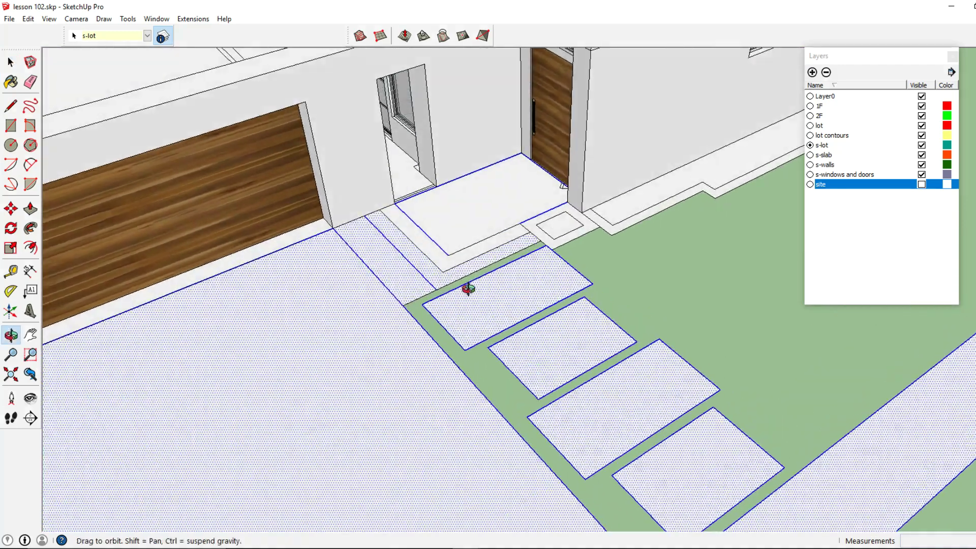
{"action": "left_click", "coordinate": [464, 261], "text": "shift"}
{"action": "left_click", "coordinate": [464, 261], "text": "shift"}
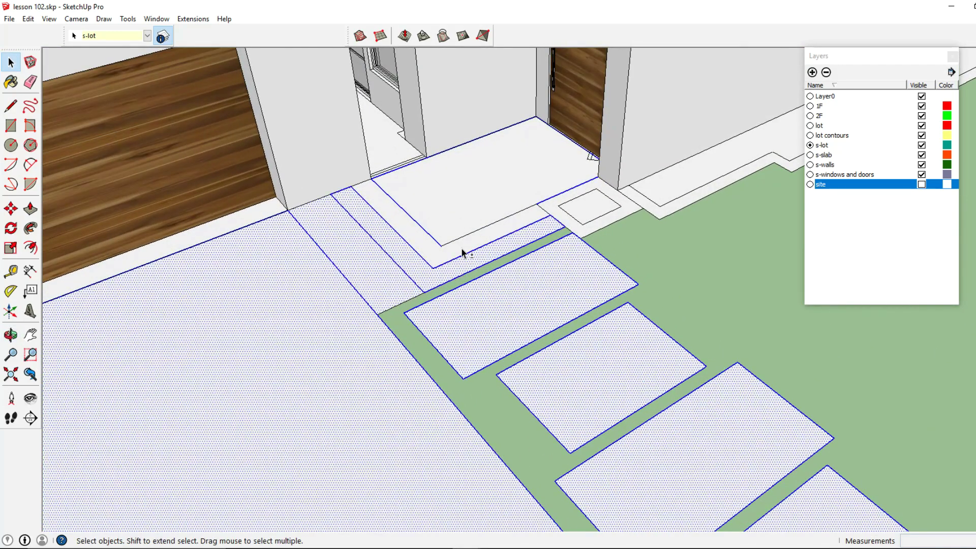
{"action": "left_click", "coordinate": [462, 252], "text": "shift"}
{"action": "left_click", "coordinate": [463, 232], "text": "shift"}
{"action": "left_click", "coordinate": [578, 230], "text": "shift"}
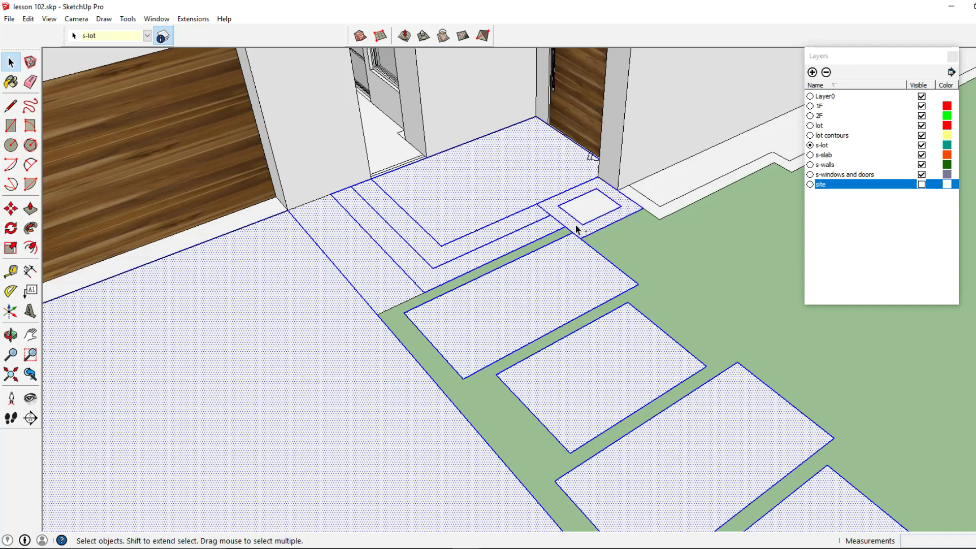
{"action": "left_click", "coordinate": [658, 208], "text": "shift"}
{"action": "middle_click_drag", "start_coordinate": [736, 191], "coordinate": [522, 292], "text": "shift"}
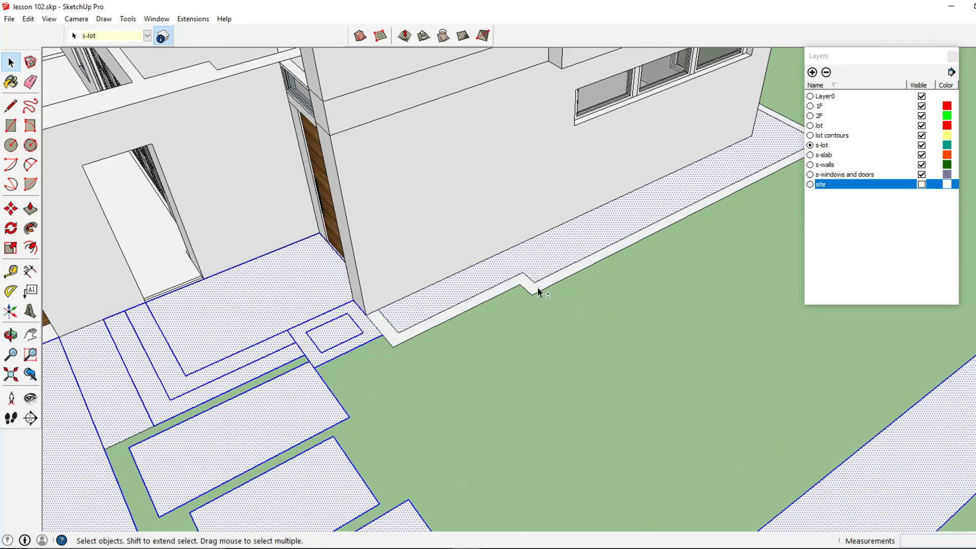
Correct the selection to include the planting strip border, planter, landing, steps and driveway with their edges
{"action": "triple_click", "coordinate": [538, 288], "text": "shift"}
{"action": "double_click", "coordinate": [538, 287], "text": "shift"}
{"action": "left_click", "coordinate": [538, 266], "text": "shift"}
{"action": "double_click", "coordinate": [537, 265], "text": "shift"}
{"action": "left_click", "coordinate": [365, 325], "text": "shift"}
{"action": "left_click", "coordinate": [347, 327], "text": "shift"}
{"action": "left_click", "coordinate": [272, 322], "text": "shift"}
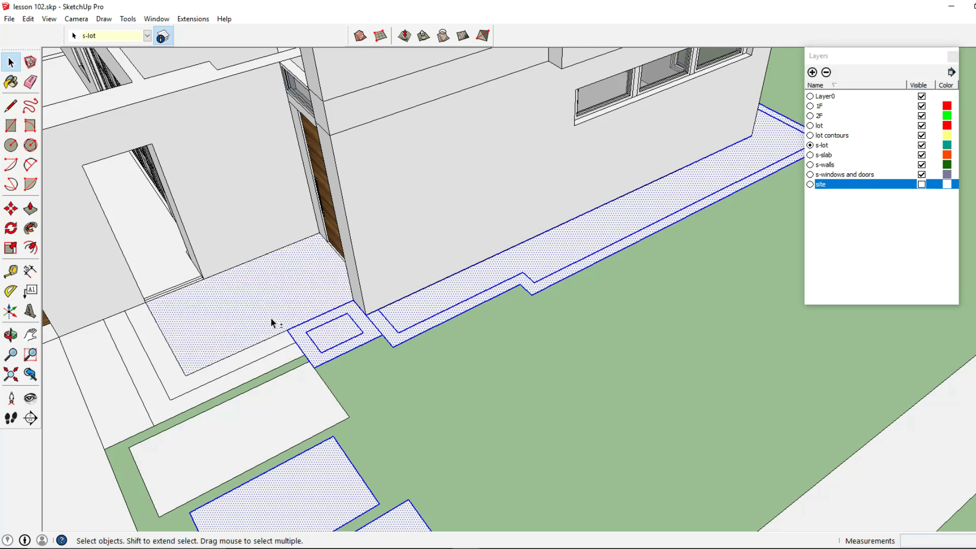
{"action": "double_click", "coordinate": [264, 327], "text": "shift"}
{"action": "double_click", "coordinate": [244, 358], "text": "shift"}
{"action": "double_click", "coordinate": [240, 375], "text": "shift"}
{"action": "middle_click_drag", "start_coordinate": [240, 375], "coordinate": [360, 328]}
{"action": "double_click", "coordinate": [313, 348], "text": "shift"}
{"action": "double_click", "coordinate": [264, 395], "text": "shift"}
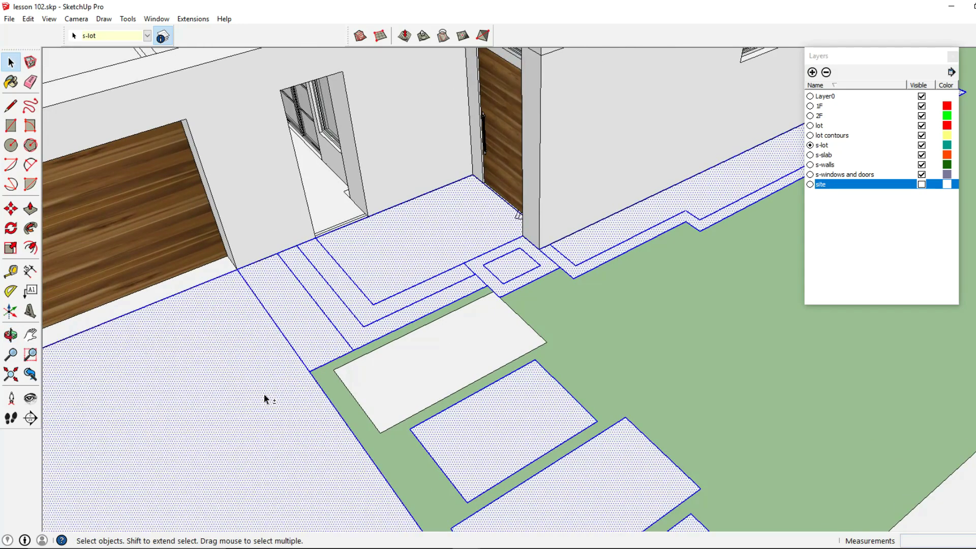
Add the remaining stepping pad and both sidewalk stretches to the selection and group all the selected surfaces
{"action": "double_click", "coordinate": [406, 379], "text": "shift"}
{"action": "middle_click_drag", "start_coordinate": [405, 379], "coordinate": [575, 309]}
{"action": "double_click", "coordinate": [575, 310], "text": "shift"}
{"action": "double_click", "coordinate": [597, 340], "text": "shift"}
{"action": "double_click", "coordinate": [676, 403], "text": "shift"}
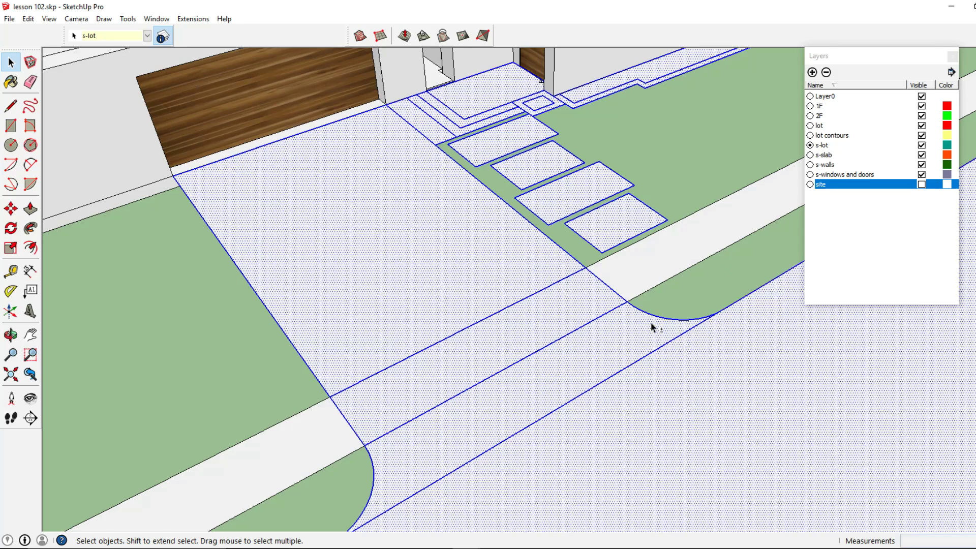
{"action": "double_click", "coordinate": [632, 283], "text": "shift"}
{"action": "double_click", "coordinate": [331, 440], "text": "shift"}
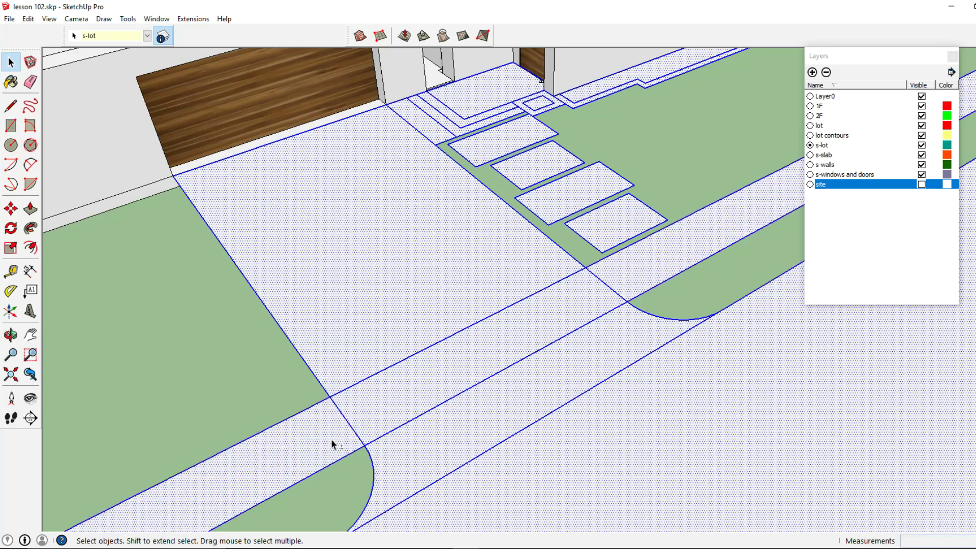
{"action": "right_click", "coordinate": [445, 383]}
{"action": "left_click", "coordinate": [495, 250]}
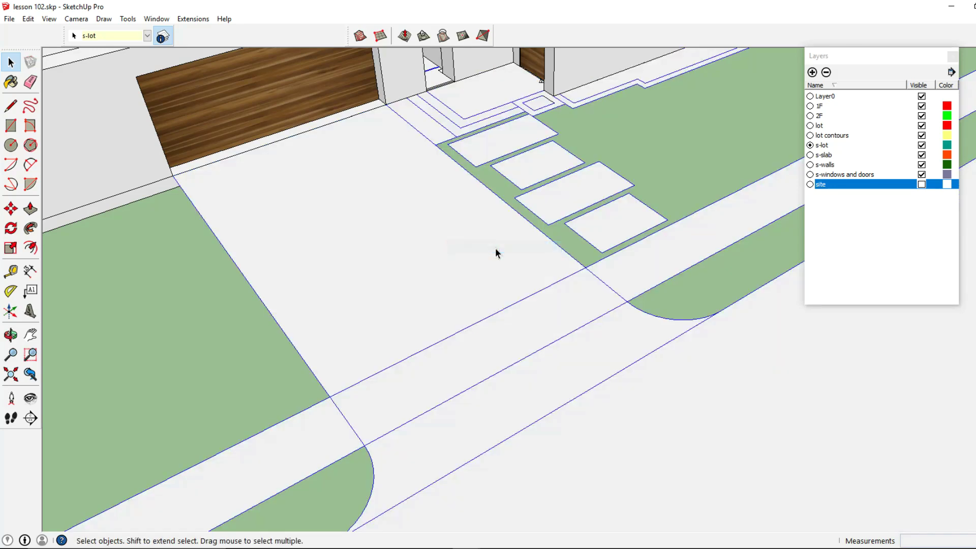
Open the group of site surfaces for editing at the entry steps
{"action": "scroll", "coordinate": [495, 252], "scroll_direction": "down", "scroll_amount": 3}
{"action": "middle_click_drag", "start_coordinate": [481, 254], "coordinate": [589, 290]}
{"action": "scroll", "coordinate": [510, 346], "scroll_direction": "up", "scroll_amount": 2}
{"action": "scroll", "coordinate": [486, 287], "scroll_direction": "up", "scroll_amount": 2}
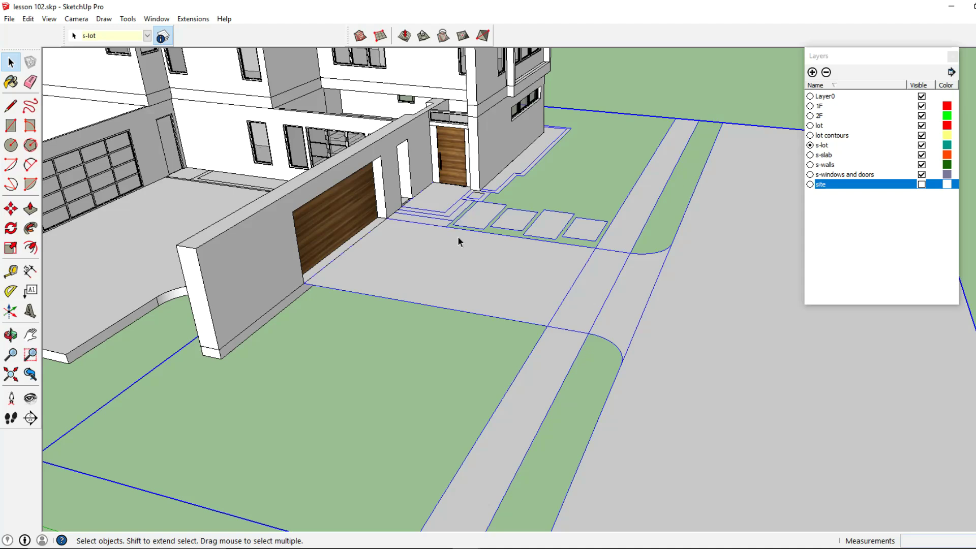
{"action": "scroll", "coordinate": [458, 237], "scroll_direction": "up", "scroll_amount": 2}
{"action": "middle_click_drag", "start_coordinate": [468, 235], "coordinate": [462, 290]}
{"action": "scroll", "coordinate": [440, 265], "scroll_direction": "up", "scroll_amount": 2}
{"action": "scroll", "coordinate": [447, 284], "scroll_direction": "up", "scroll_amount": 2}
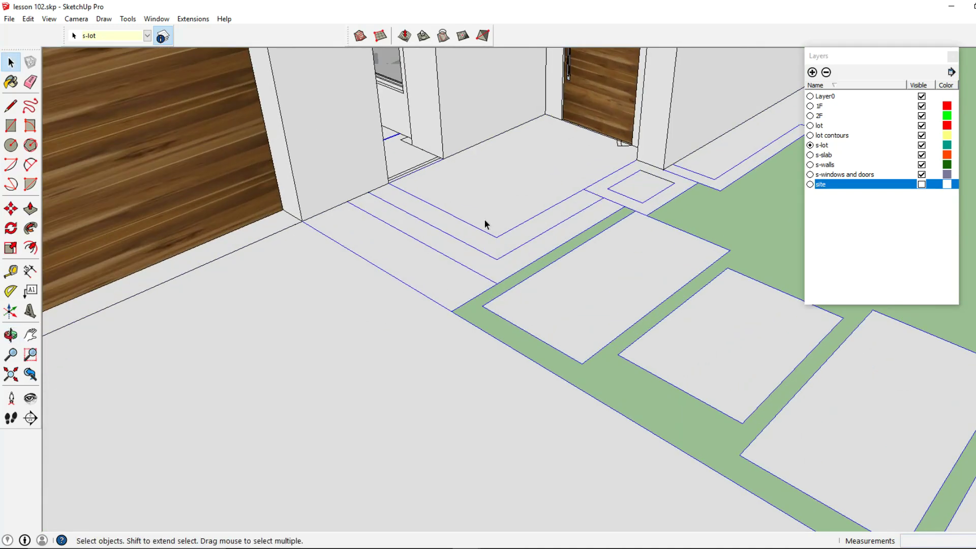
{"action": "scroll", "coordinate": [431, 254], "scroll_direction": "up", "scroll_amount": 1}
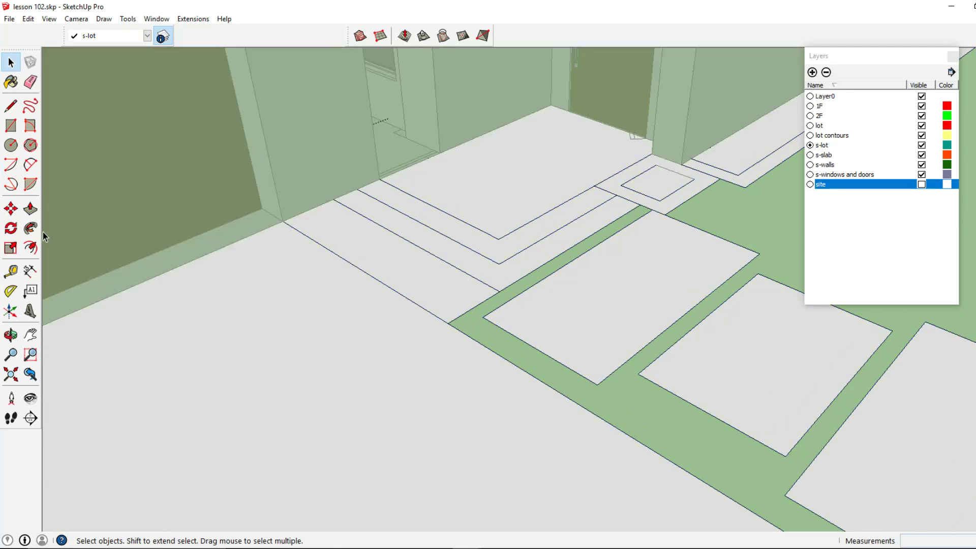
Push the L-shaped step surface next to the entry landing down 6" with Push/Pull
{"action": "left_click", "coordinate": [30, 209]}
{"action": "scroll", "coordinate": [376, 252], "scroll_direction": "up", "scroll_amount": 1}
{"action": "scroll", "coordinate": [386, 253], "scroll_direction": "up", "scroll_amount": 1}
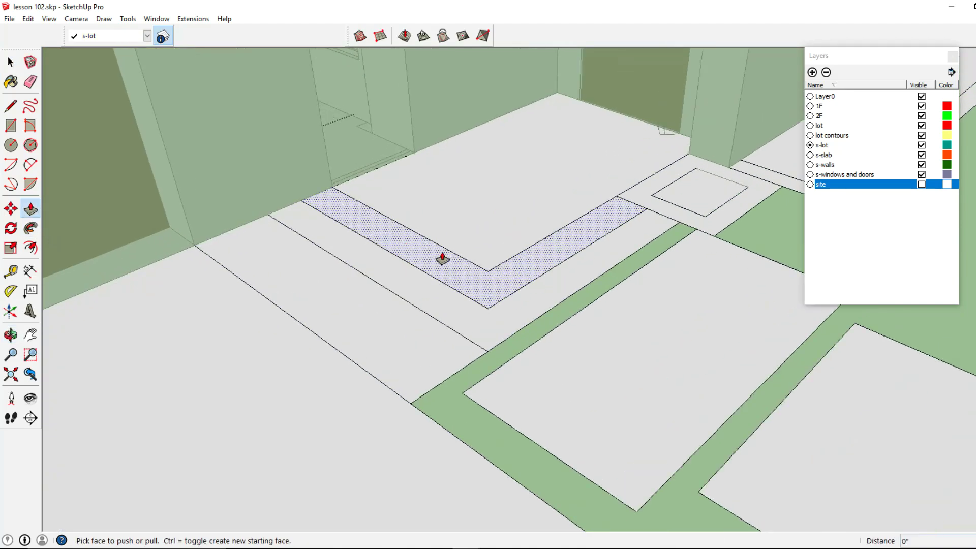
{"action": "left_click", "coordinate": [443, 258]}
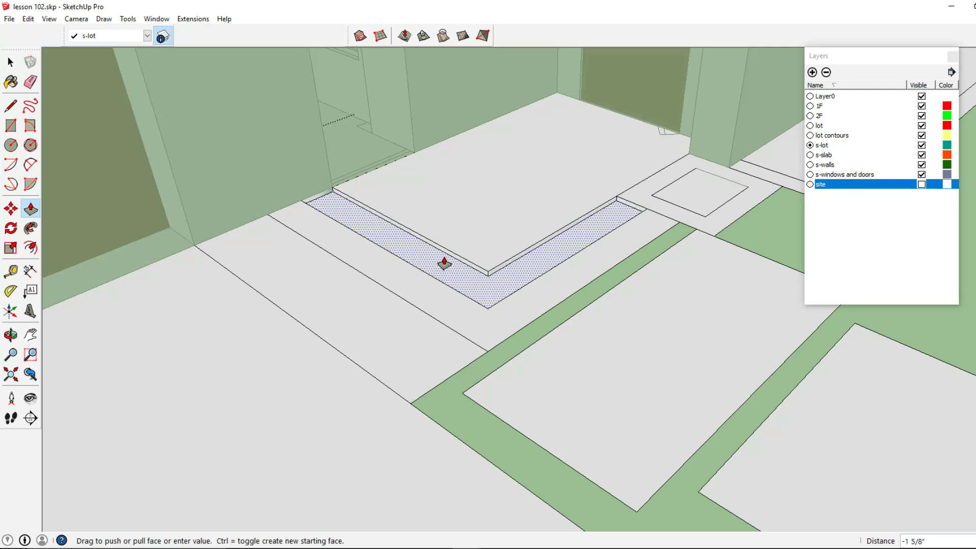
{"action": "type", "text": "6"}
{"action": "key", "text": "Return"}
{"action": "middle_click_drag", "start_coordinate": [432, 260], "coordinate": [421, 227]}
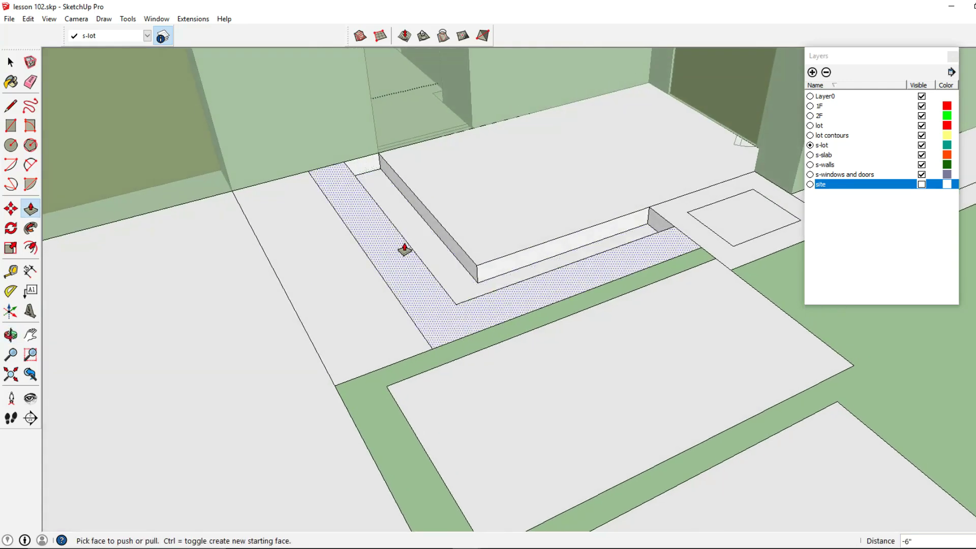
Push the lower L-shaped step surface, the adjoining walkway strip and the driveway down 1' with Push/Pull
{"action": "left_click", "coordinate": [406, 251]}
{"action": "left_click", "coordinate": [429, 250]}
{"action": "left_click", "coordinate": [415, 274]}
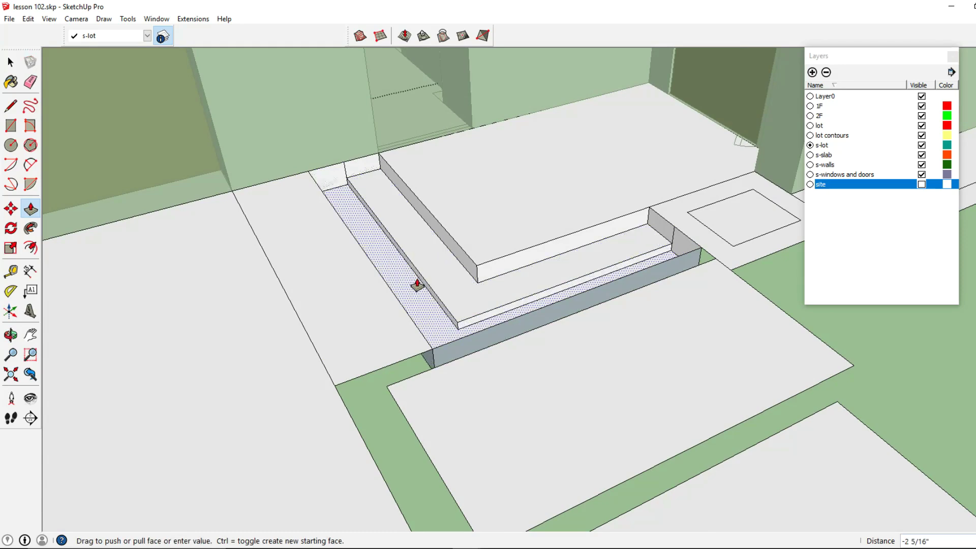
{"action": "middle_click_drag", "start_coordinate": [413, 283], "coordinate": [349, 290]}
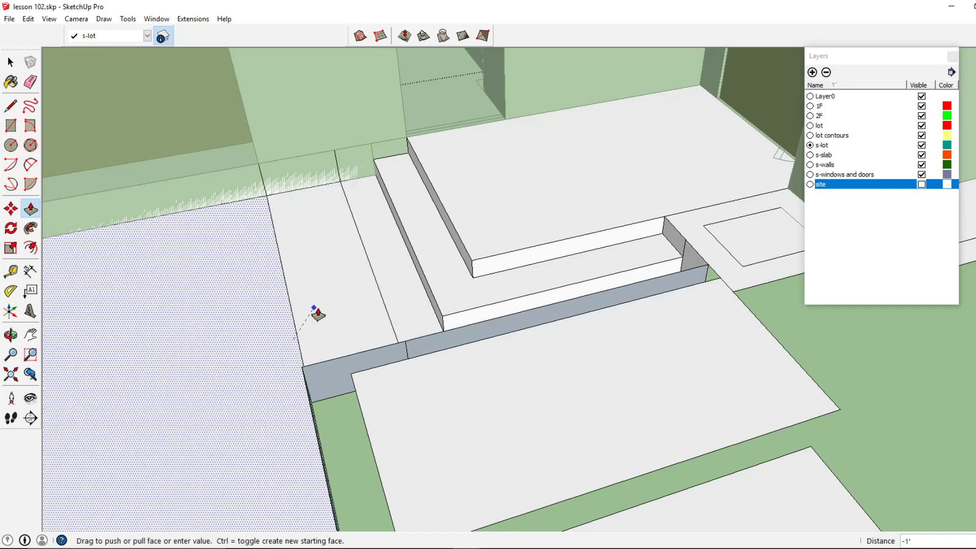
{"action": "middle_click_drag", "start_coordinate": [342, 312], "coordinate": [370, 291]}
Delete the leftover vertical faces against the garage wall beside the lowered walkway and entry steps
{"action": "key", "text": "space"}
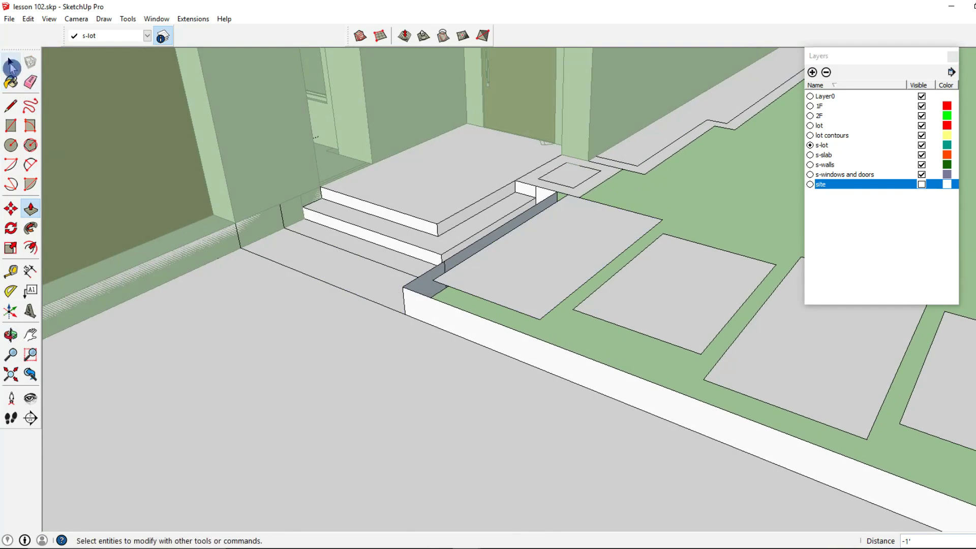
{"action": "left_click", "coordinate": [242, 243]}
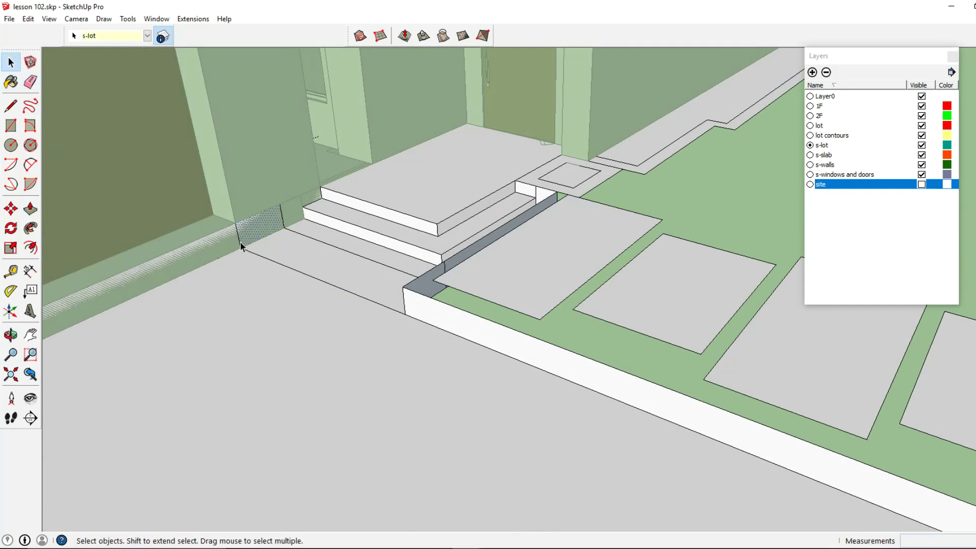
{"action": "key", "text": "Delete"}
{"action": "left_click", "coordinate": [299, 232]}
{"action": "middle_click_drag", "start_coordinate": [299, 233], "coordinate": [375, 246]}
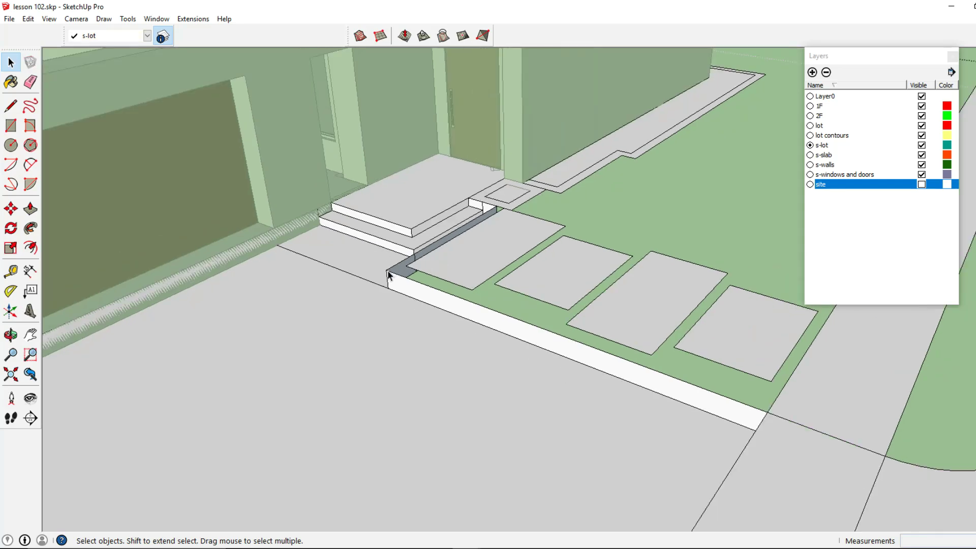
Erase the leftover vertical faces along the lawn edge of the lowered driveway and walkway and beside the bottom entry step
{"action": "left_click", "coordinate": [30, 81]}
{"action": "scroll", "coordinate": [371, 262], "scroll_direction": "up", "scroll_amount": 1}
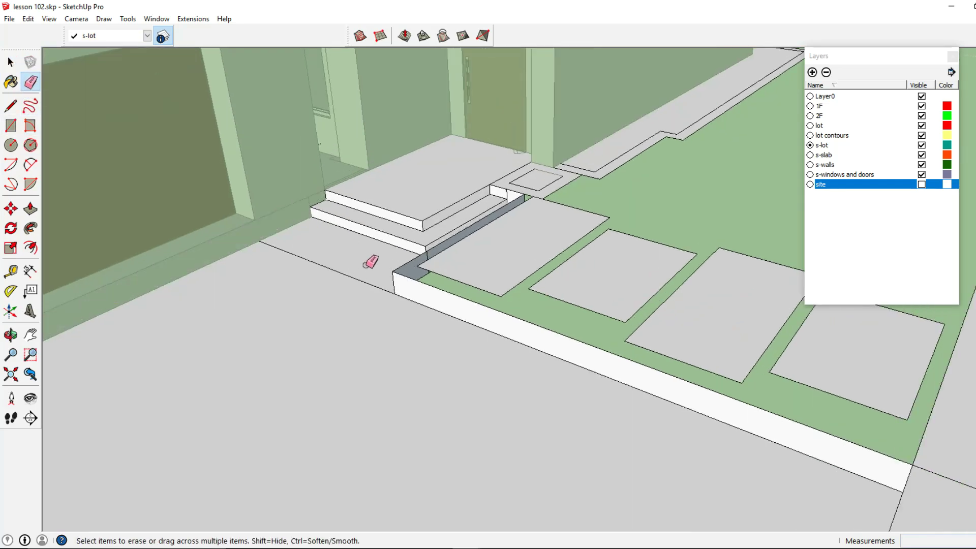
{"action": "left_click", "coordinate": [396, 272]}
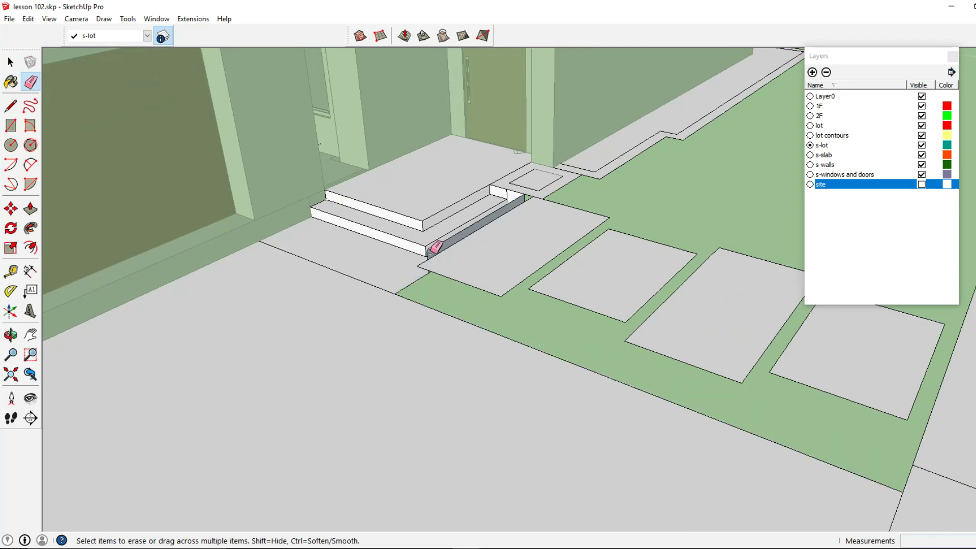
{"action": "scroll", "coordinate": [433, 248], "scroll_direction": "up", "scroll_amount": 2}
{"action": "middle_click_drag", "start_coordinate": [395, 253], "coordinate": [441, 263]}
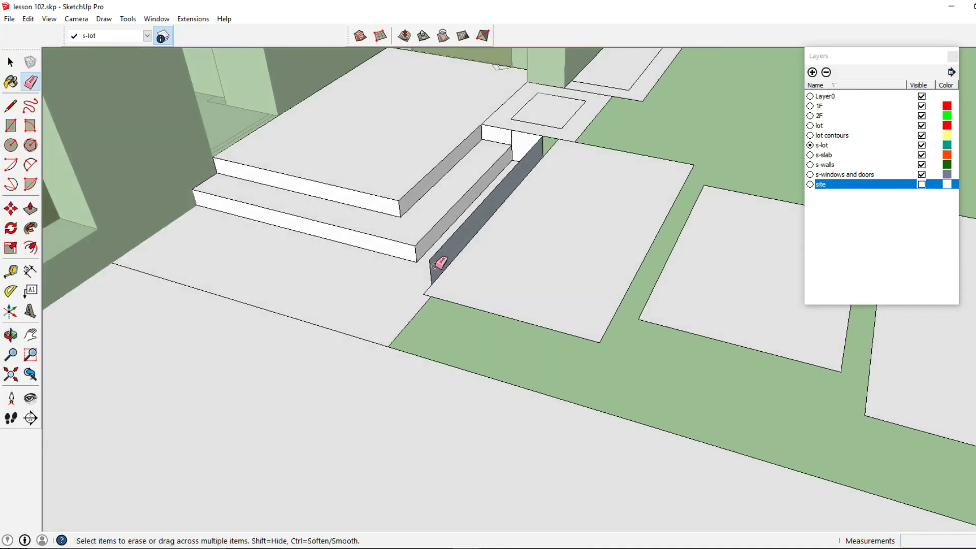
{"action": "left_click", "coordinate": [430, 260]}
{"action": "scroll", "coordinate": [447, 254], "scroll_direction": "down", "scroll_amount": 3}
{"action": "mouse_move", "coordinate": [549, 194]}
{"action": "middle_mouse_down"}
{"action": "mouse_move", "coordinate": [420, 237]}
{"action": "mouse_move", "coordinate": [543, 233]}
{"action": "mouse_move", "coordinate": [508, 235]}
{"action": "middle_mouse_up"}
Extrude the square planter frame beside the entry steps 3' downward and raise its top rim with Push/Pull
{"action": "left_click", "coordinate": [30, 208]}
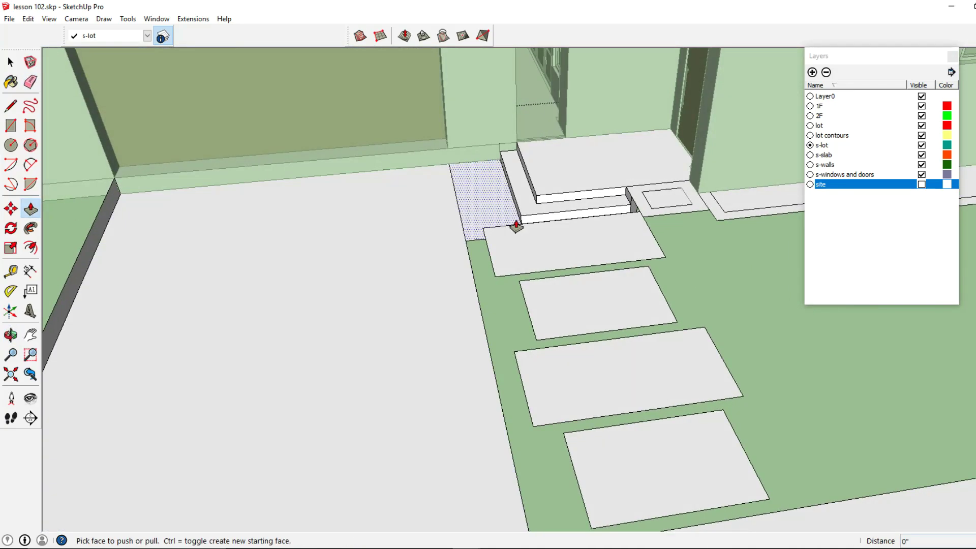
{"action": "scroll", "coordinate": [514, 239], "scroll_direction": "up", "scroll_amount": 3}
{"action": "left_click", "coordinate": [511, 246]}
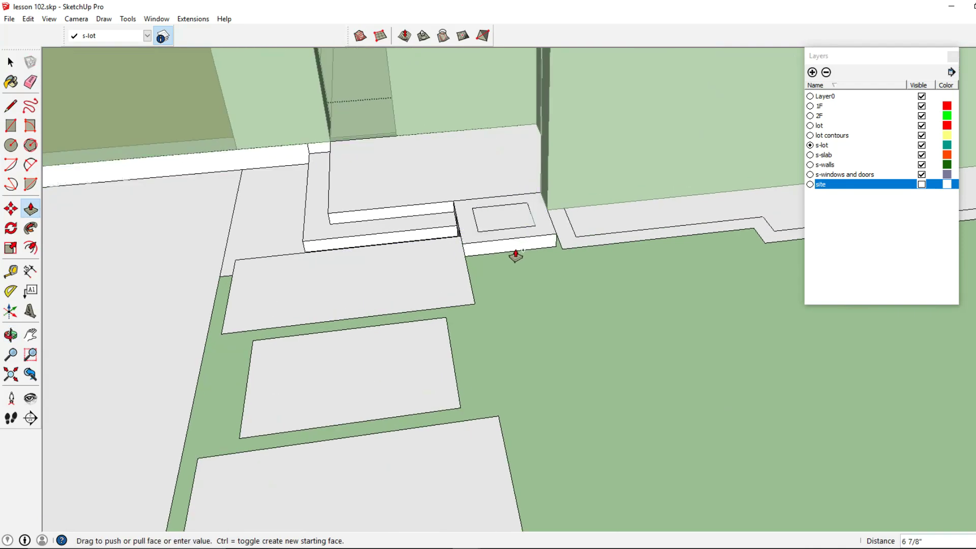
{"action": "type", "text": "3"}
{"action": "key", "text": "Return"}
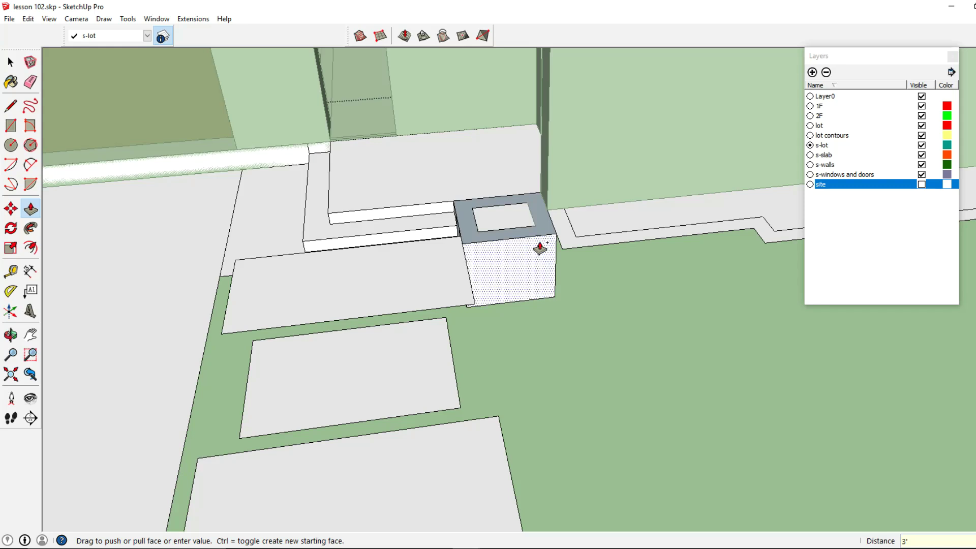
{"action": "left_click", "coordinate": [543, 219]}
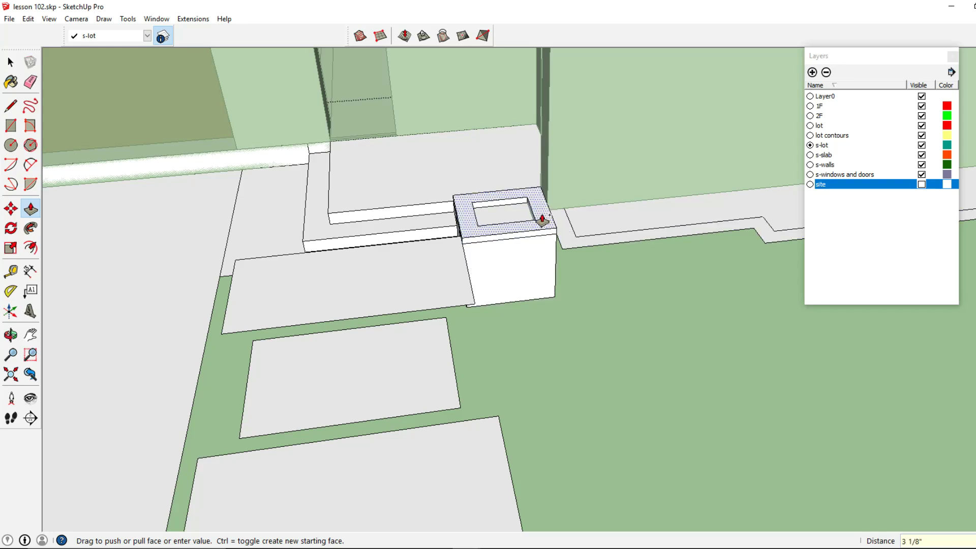
{"action": "left_click", "coordinate": [475, 221]}
Push the long planter border along the house wall down to the square planter's base and shift its top rim by 2"
{"action": "middle_click_drag", "start_coordinate": [475, 220], "coordinate": [471, 252]}
{"action": "left_click", "coordinate": [472, 252]}
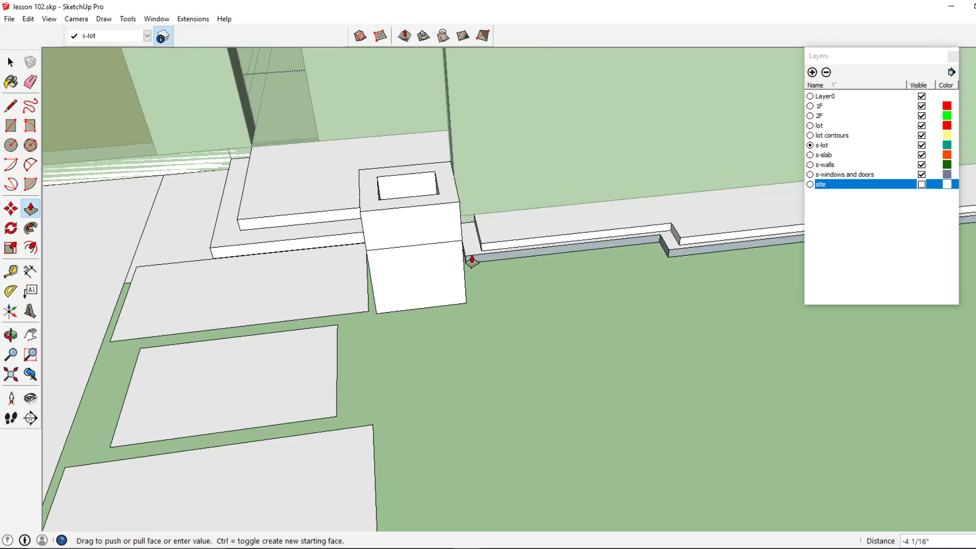
{"action": "left_click", "coordinate": [423, 311]}
{"action": "left_click", "coordinate": [471, 254]}
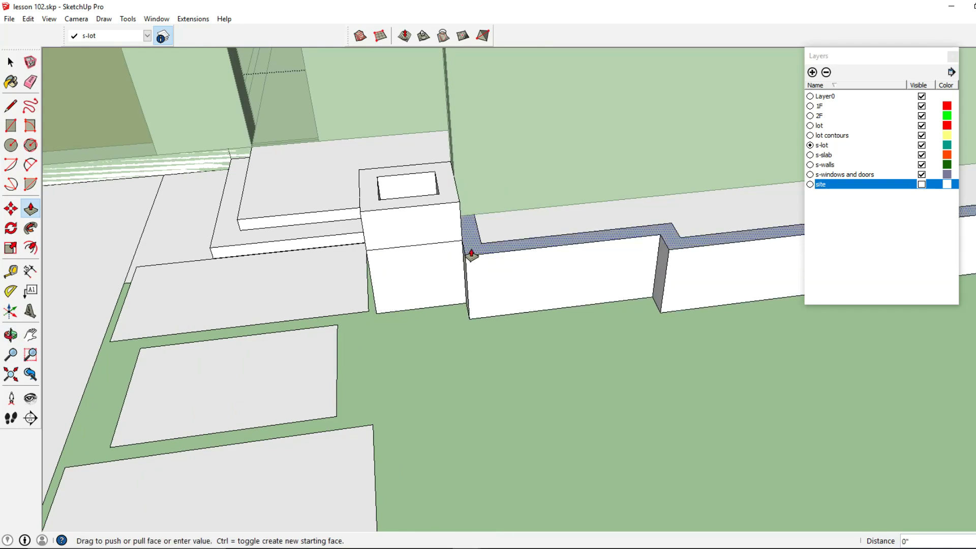
{"action": "key", "text": "Escape"}
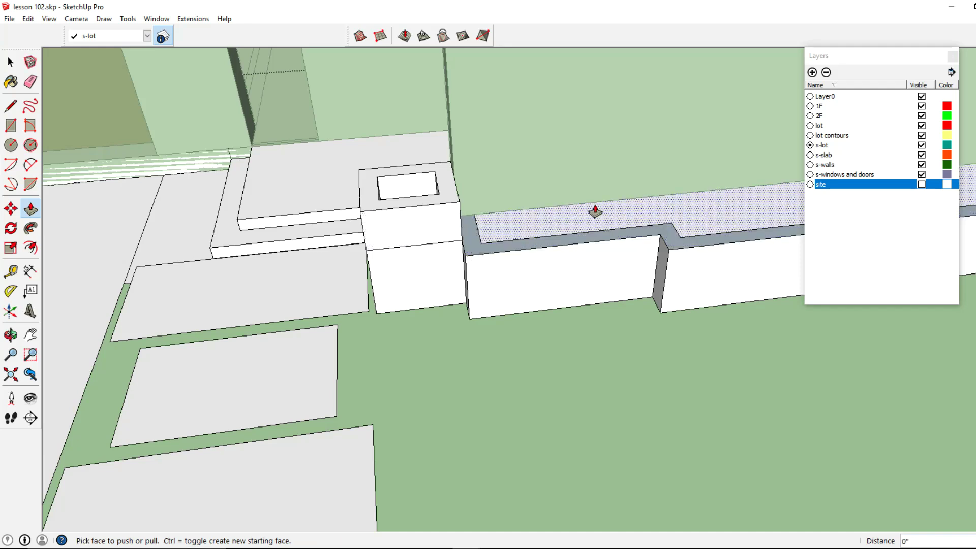
{"action": "middle_click_drag", "start_coordinate": [606, 211], "coordinate": [488, 224], "text": "shift"}
{"action": "left_click", "coordinate": [363, 253]}
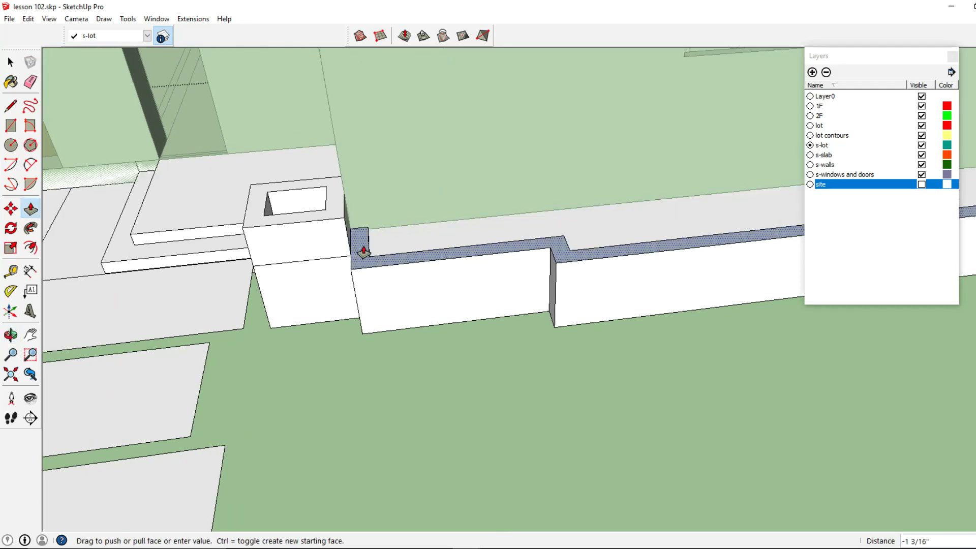
{"action": "left_click", "coordinate": [364, 246]}
{"action": "middle_click_drag", "start_coordinate": [364, 246], "coordinate": [874, 203]}
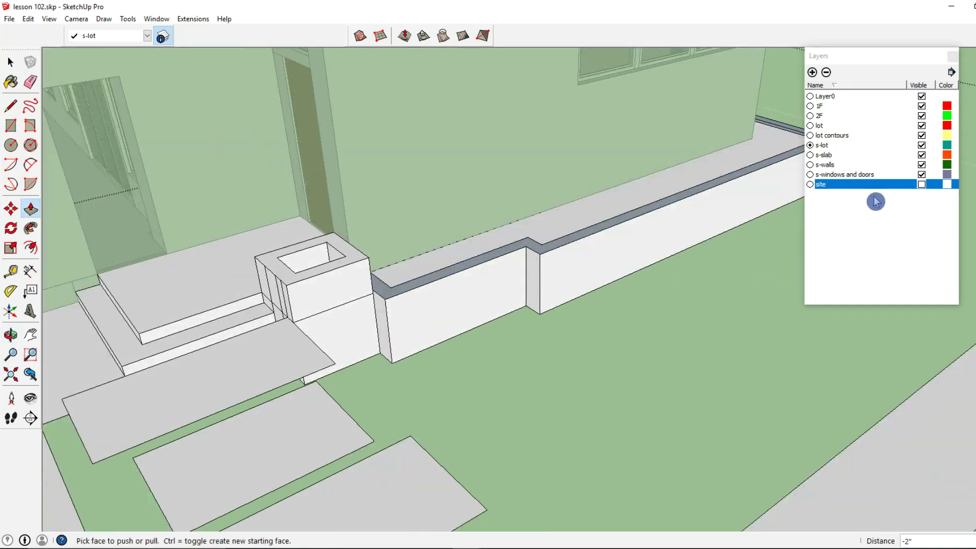
Erase the stray vertical edges on the side of the square planter facing the entry steps
{"action": "scroll", "coordinate": [695, 222], "scroll_direction": "down", "scroll_amount": 2}
{"action": "middle_click_drag", "start_coordinate": [412, 244], "coordinate": [726, 197]}
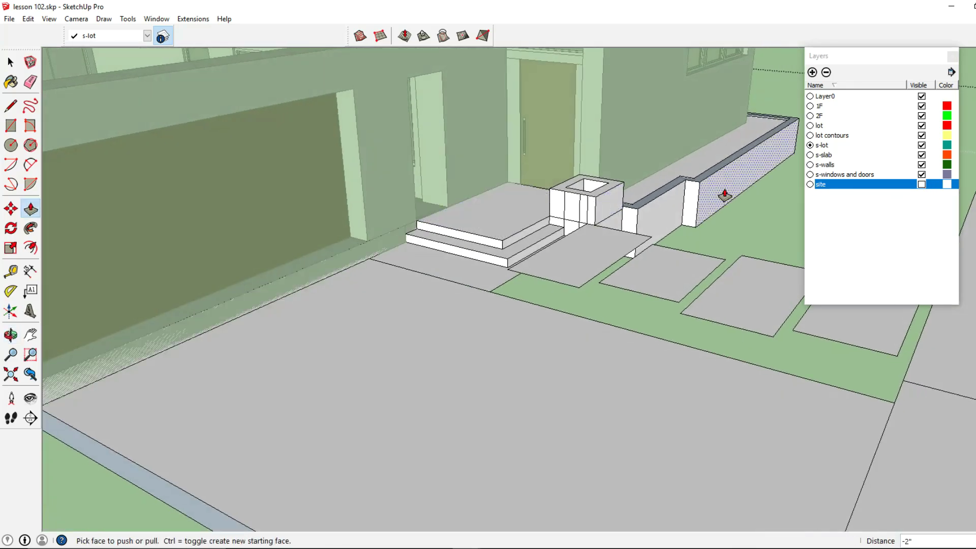
{"action": "left_click", "coordinate": [30, 82]}
{"action": "scroll", "coordinate": [565, 211], "scroll_direction": "up", "scroll_amount": 3}
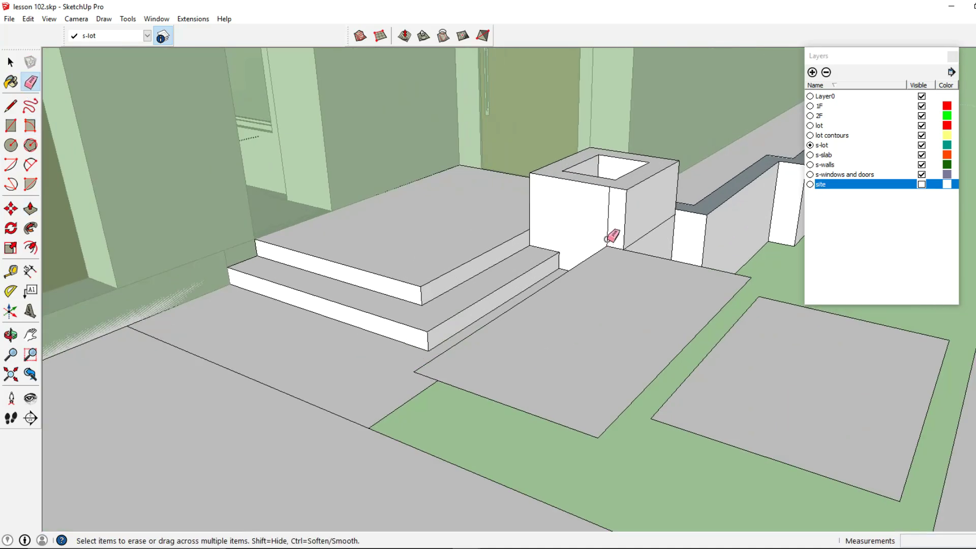
{"action": "scroll", "coordinate": [647, 224], "scroll_direction": "down", "scroll_amount": 5}
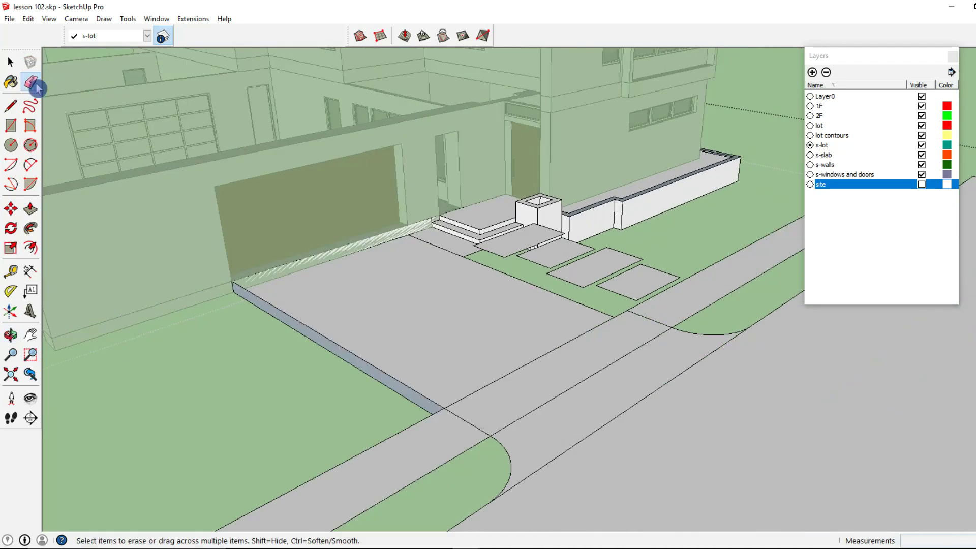
Close the site surfaces group and open the house slab group for editing at the garage door
{"action": "left_click", "coordinate": [11, 62]}
{"action": "left_click", "coordinate": [251, 238]}
{"action": "scroll", "coordinate": [290, 279], "scroll_direction": "up", "scroll_amount": 3}
{"action": "middle_click_drag", "start_coordinate": [291, 280], "coordinate": [436, 279]}
{"action": "scroll", "coordinate": [508, 305], "scroll_direction": "up", "scroll_amount": 3}
{"action": "scroll", "coordinate": [507, 307], "scroll_direction": "down", "scroll_amount": 5}
{"action": "scroll", "coordinate": [537, 251], "scroll_direction": "up", "scroll_amount": 3}
{"action": "scroll", "coordinate": [440, 258], "scroll_direction": "up", "scroll_amount": 3}
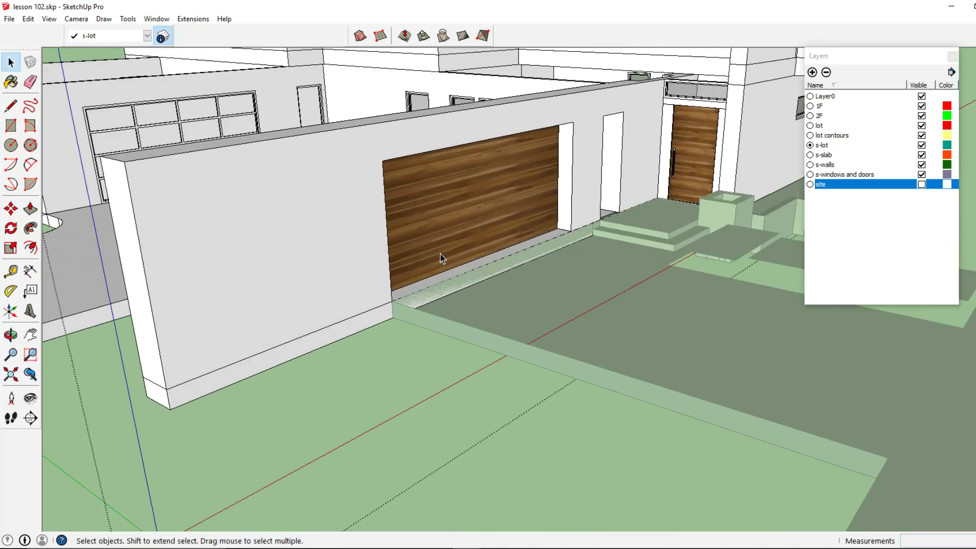
{"action": "left_click", "coordinate": [533, 243]}
{"action": "scroll", "coordinate": [538, 240], "scroll_direction": "up", "scroll_amount": 5}
{"action": "middle_click_drag", "start_coordinate": [544, 243], "coordinate": [71, 244]}
{"action": "left_click", "coordinate": [32, 209]}
{"action": "middle_click_drag", "start_coordinate": [212, 294], "coordinate": [544, 331]}
{"action": "scroll", "coordinate": [456, 304], "scroll_direction": "up", "scroll_amount": 1}
{"action": "left_click", "coordinate": [460, 301]}
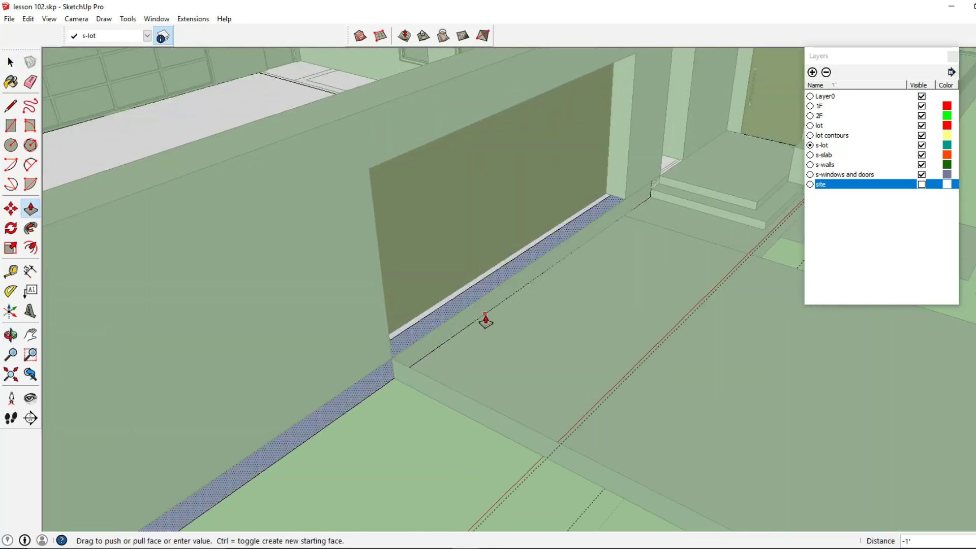
{"action": "scroll", "coordinate": [478, 325], "scroll_direction": "down", "scroll_amount": 2}
{"action": "middle_click_drag", "start_coordinate": [475, 325], "coordinate": [571, 149]}
{"action": "middle_click_drag", "start_coordinate": [331, 412], "coordinate": [465, 148], "text": "shift"}
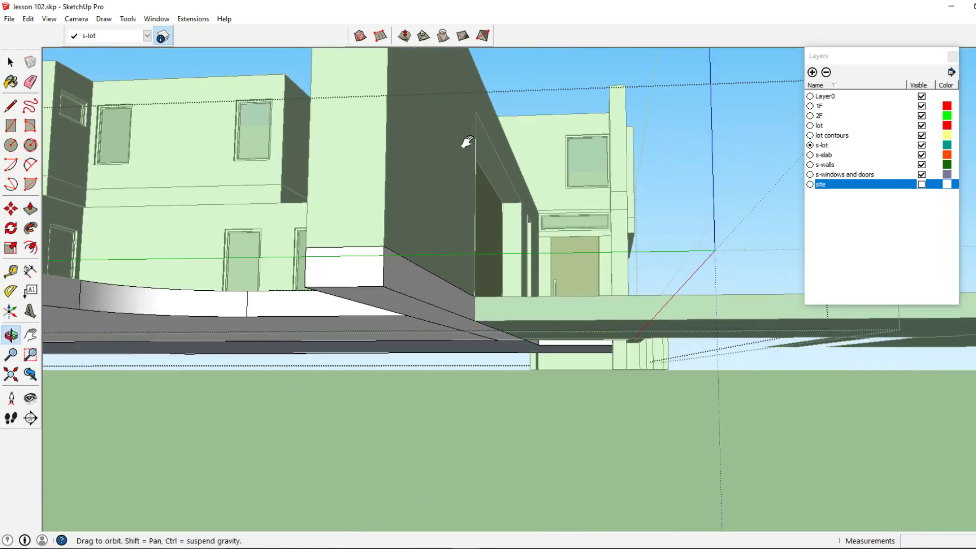
{"action": "left_click", "coordinate": [12, 64]}
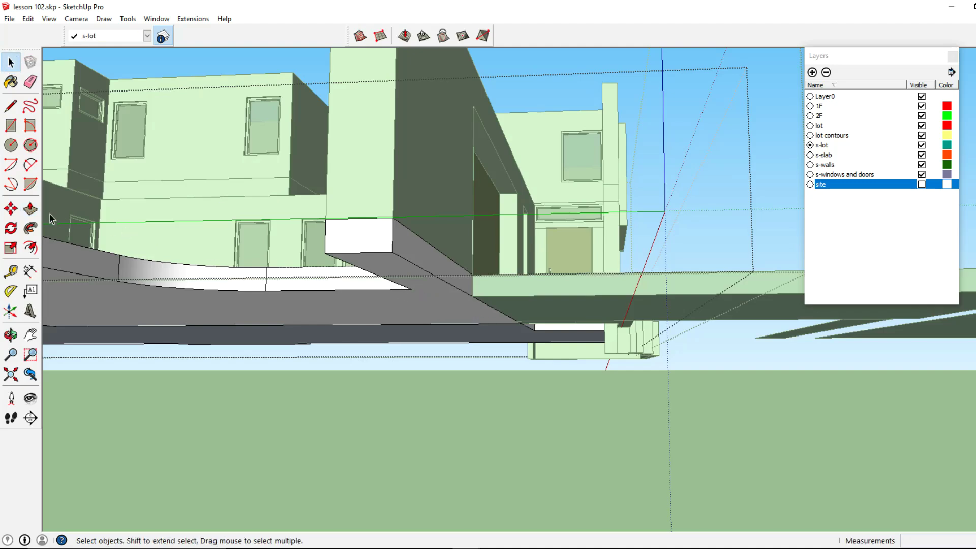
Pull the underside of the house slab down about 8 3/16" with Push/Pull
{"action": "left_click", "coordinate": [30, 208]}
{"action": "left_click", "coordinate": [432, 320]}
{"action": "left_click", "coordinate": [433, 327]}
Push the slab strip beneath the garage wall down 1' and lower the narrow strip at the garage door threshold
{"action": "middle_click_drag", "start_coordinate": [434, 327], "coordinate": [460, 349]}
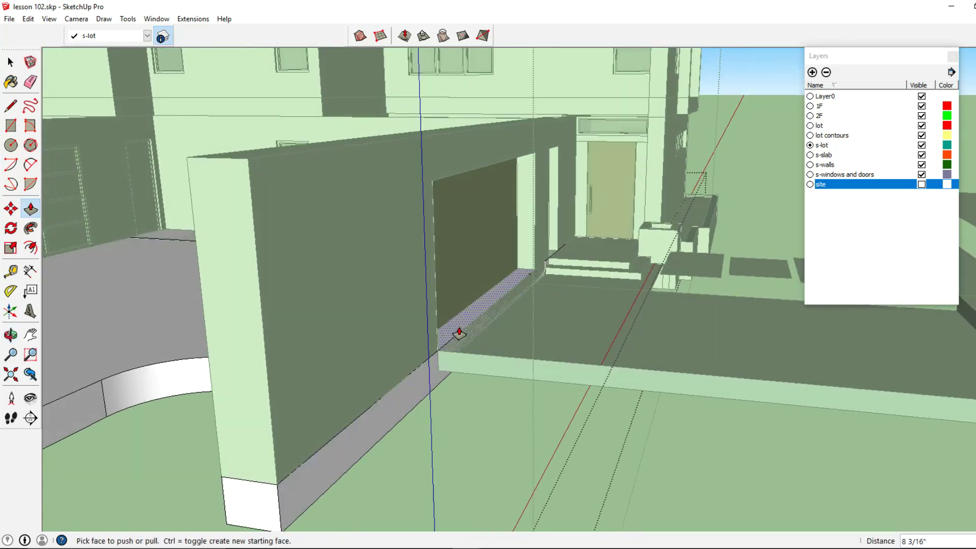
{"action": "left_click", "coordinate": [459, 333]}
{"action": "left_click", "coordinate": [475, 338]}
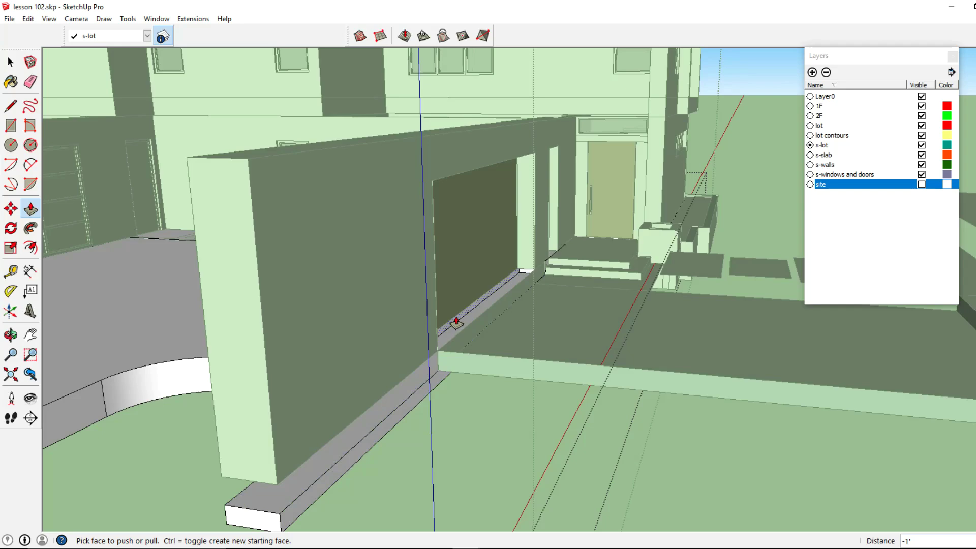
{"action": "left_click", "coordinate": [456, 322]}
{"action": "left_click", "coordinate": [387, 338]}
Push the slab's large floor surface behind the garage wall down about 1' with Push/Pull
{"action": "middle_click_drag", "start_coordinate": [388, 337], "coordinate": [575, 337]}
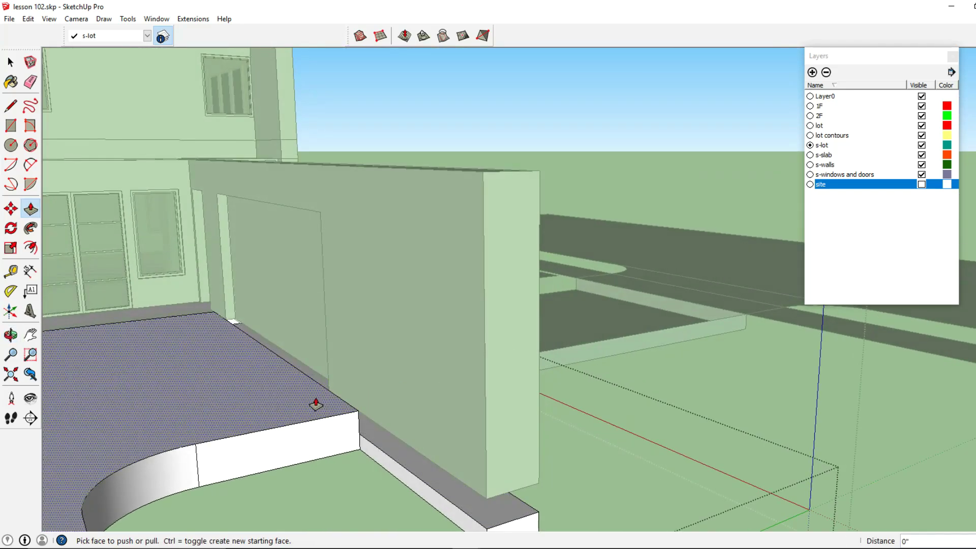
{"action": "left_click", "coordinate": [276, 371]}
{"action": "middle_click_drag", "start_coordinate": [276, 371], "coordinate": [246, 375]}
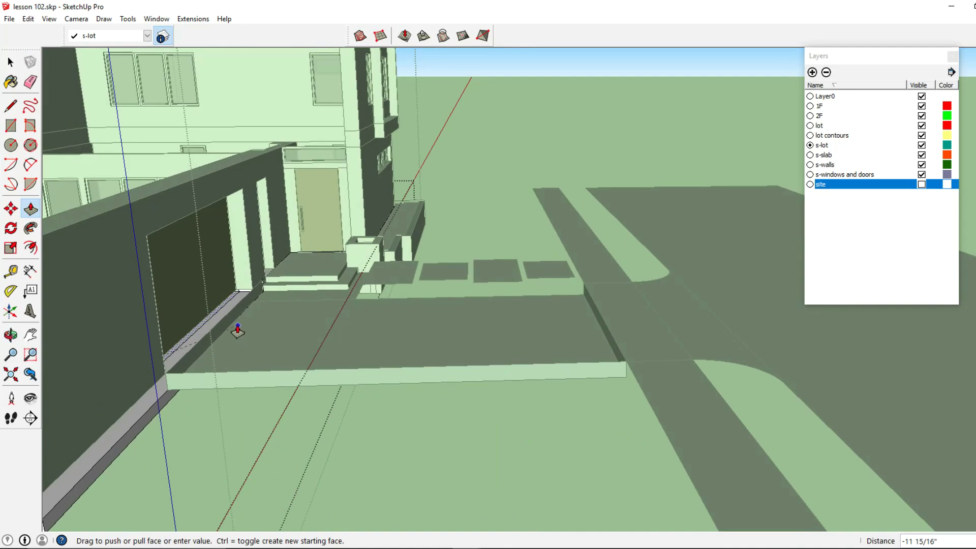
{"action": "left_click", "coordinate": [10, 62]}
Open the site surfaces group and erase the leftover side face along the driveway's outer edge and the narrow strip at the garage wall
{"action": "middle_click_drag", "start_coordinate": [267, 338], "coordinate": [407, 347]}
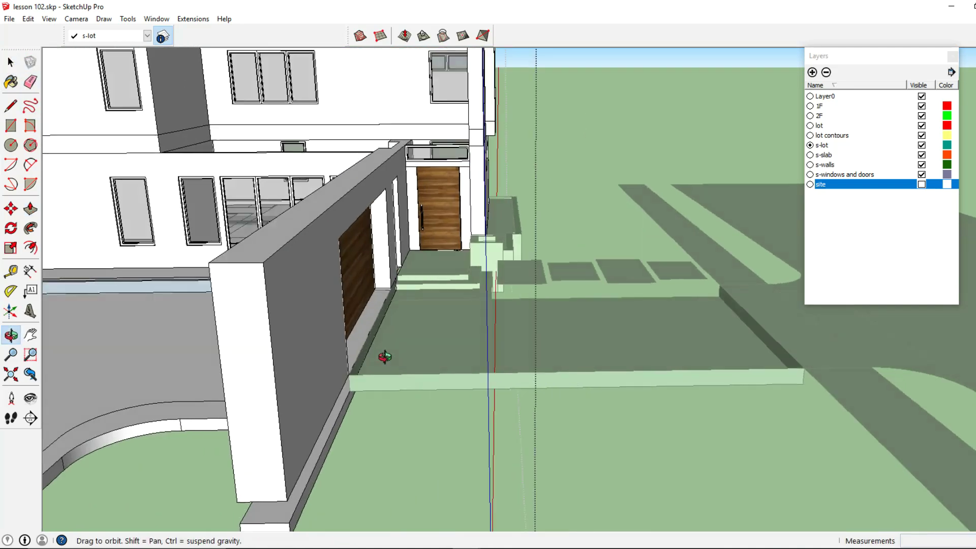
{"action": "scroll", "coordinate": [285, 347], "scroll_direction": "up", "scroll_amount": 6}
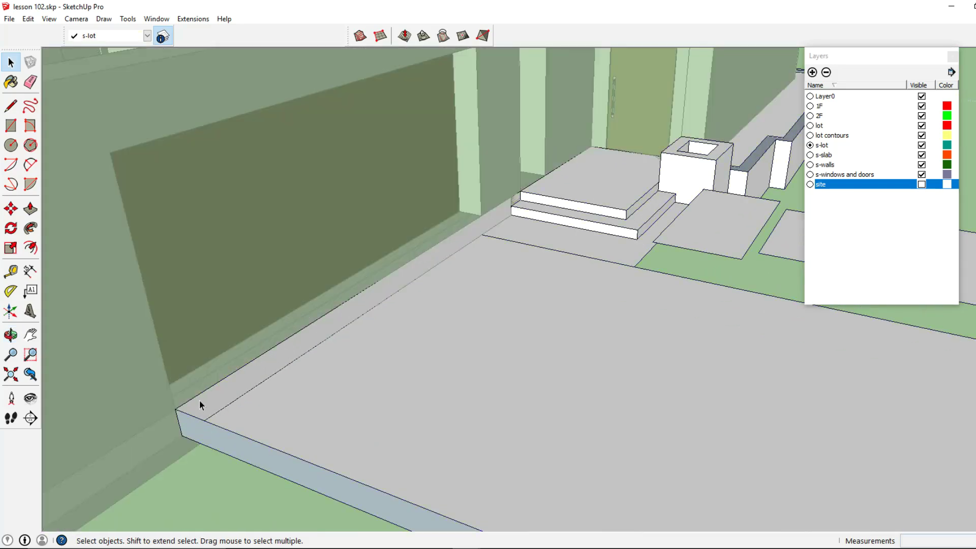
{"action": "left_click", "coordinate": [31, 81]}
{"action": "left_click", "coordinate": [174, 409]}
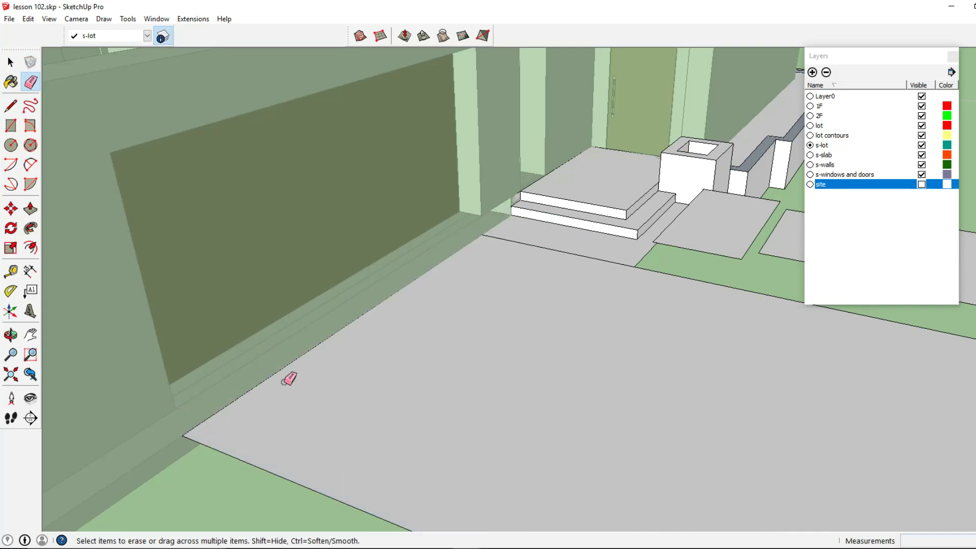
{"action": "scroll", "coordinate": [294, 393], "scroll_direction": "down", "scroll_amount": 2}
Close the site surfaces group and open the s-walls group for editing at the underside of the garage wall
{"action": "left_click", "coordinate": [10, 61]}
{"action": "left_click", "coordinate": [307, 227]}
{"action": "middle_click_drag", "start_coordinate": [306, 227], "coordinate": [444, 286]}
{"action": "scroll", "coordinate": [346, 333], "scroll_direction": "down", "scroll_amount": 3}
{"action": "left_click", "coordinate": [346, 332]}
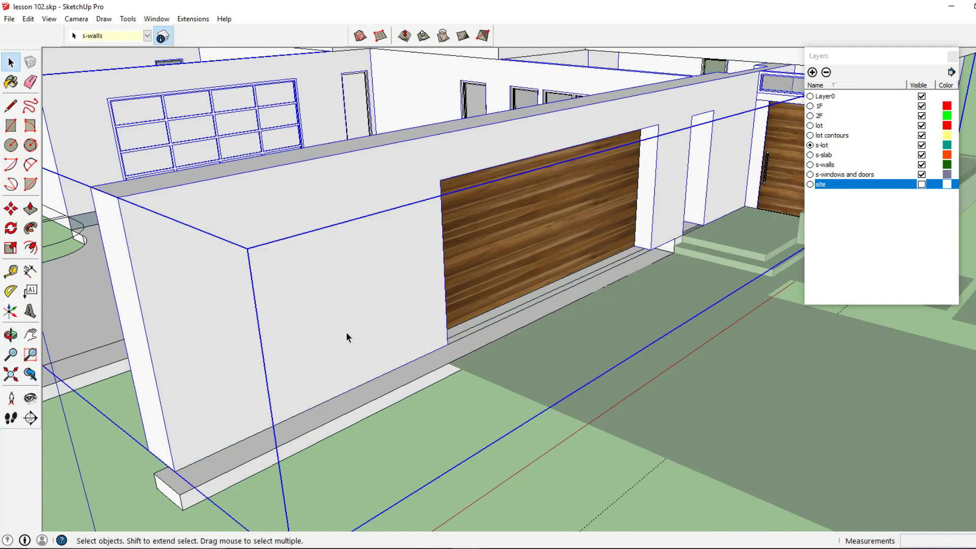
{"action": "scroll", "coordinate": [349, 331], "scroll_direction": "up", "scroll_amount": 3}
{"action": "middle_click_drag", "start_coordinate": [349, 332], "coordinate": [249, 275]}
Pull the undersides of the garage wall on both sides of the garage door down 1' with Push/Pull
{"action": "left_click", "coordinate": [30, 209]}
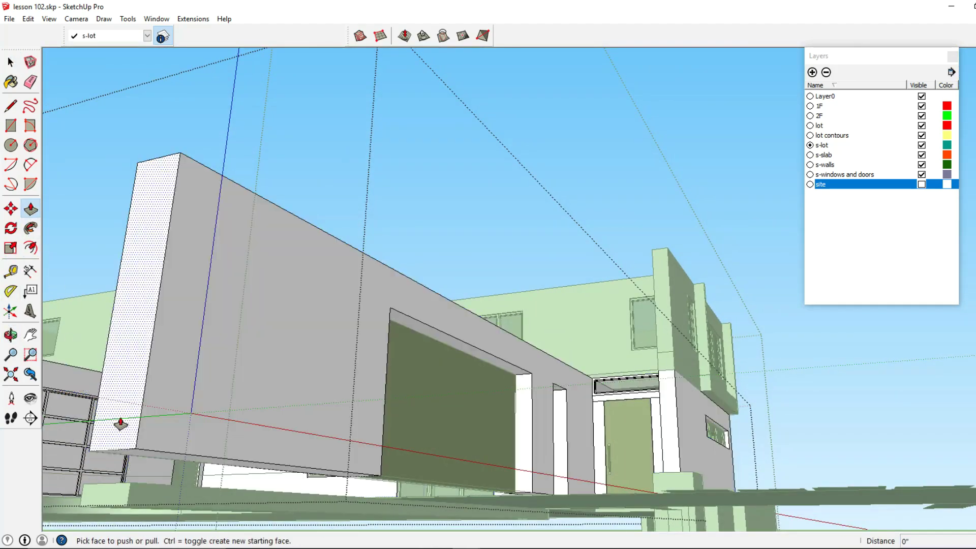
{"action": "left_click", "coordinate": [129, 473]}
{"action": "scroll", "coordinate": [616, 429], "scroll_direction": "up", "scroll_amount": 8}
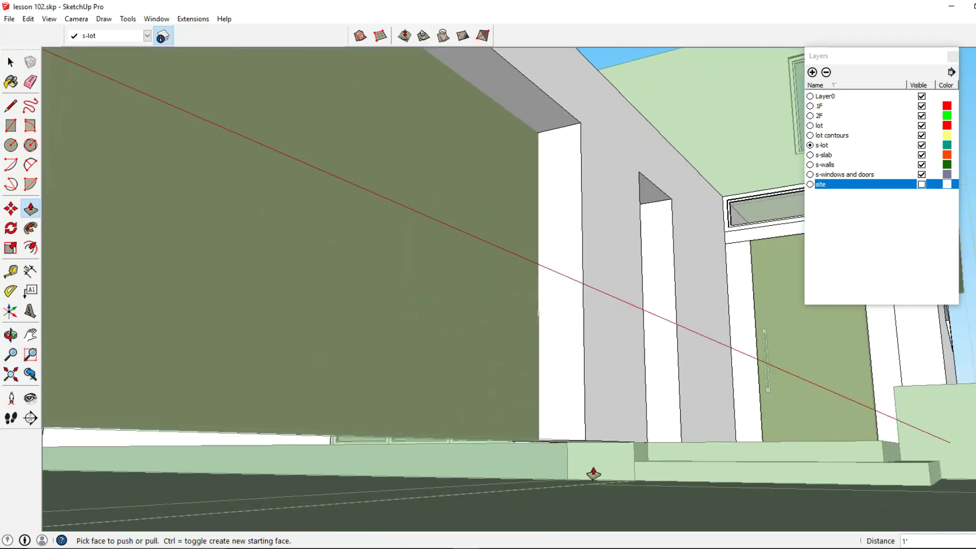
{"action": "middle_click_drag", "start_coordinate": [592, 471], "coordinate": [573, 447]}
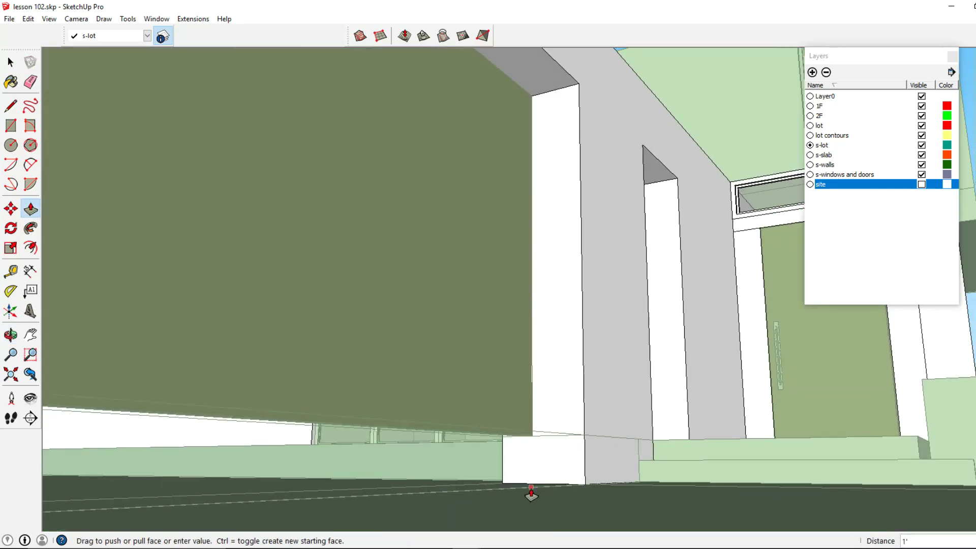
{"action": "left_click", "coordinate": [10, 62]}
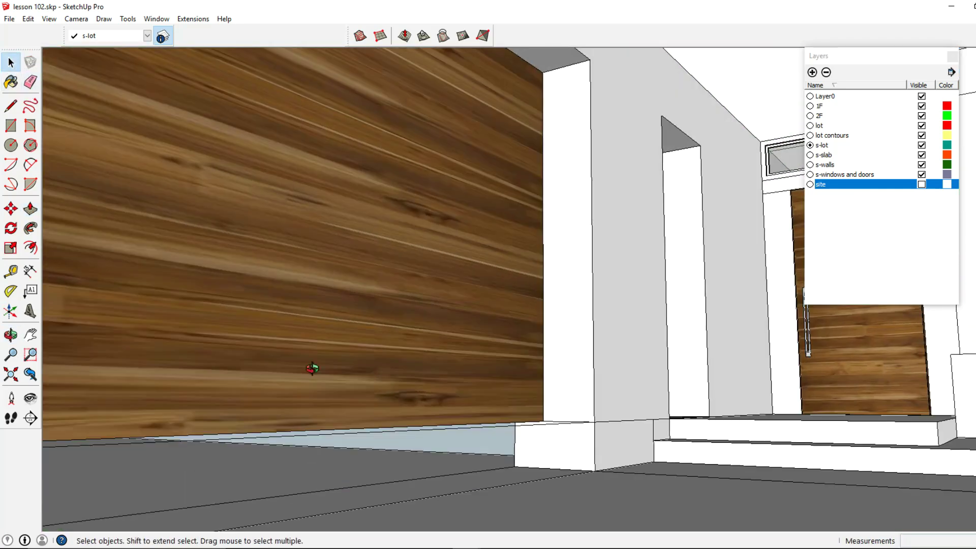
Scale the wooden garage door in the front wall downward by about 1.12 so it reaches the lowered wall bottoms
{"action": "scroll", "coordinate": [438, 361], "scroll_direction": "down", "scroll_amount": 3}
{"action": "middle_click_drag", "start_coordinate": [437, 361], "coordinate": [281, 376]}
{"action": "scroll", "coordinate": [356, 301], "scroll_direction": "down", "scroll_amount": 2}
{"action": "middle_click_drag", "start_coordinate": [356, 301], "coordinate": [492, 231]}
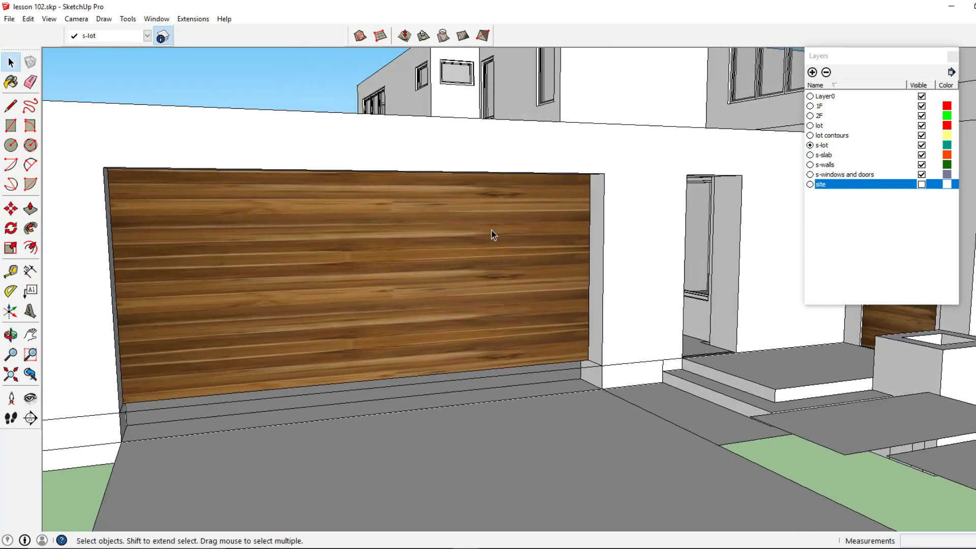
{"action": "left_click", "coordinate": [469, 290]}
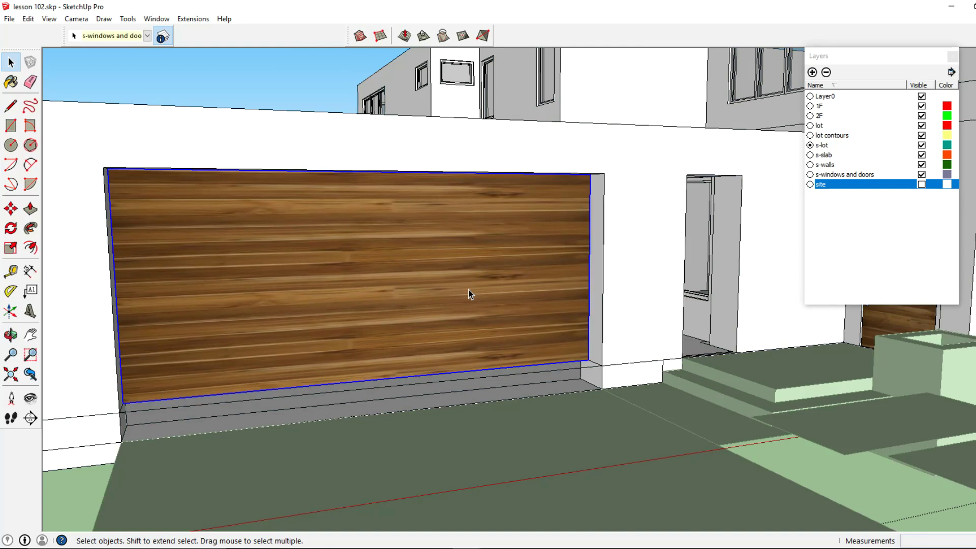
{"action": "left_click", "coordinate": [11, 250]}
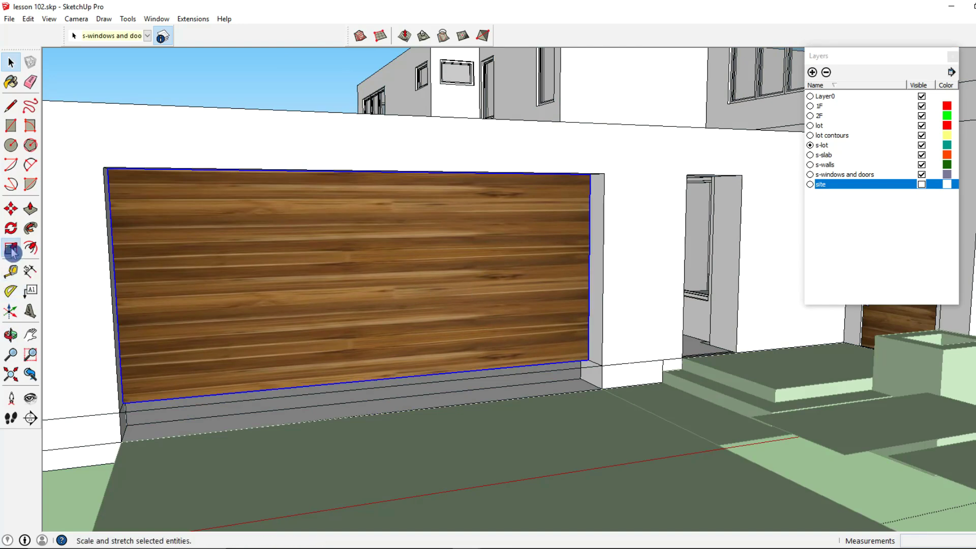
{"action": "middle_click_drag", "start_coordinate": [203, 329], "coordinate": [436, 394]}
{"action": "scroll", "coordinate": [363, 380], "scroll_direction": "up", "scroll_amount": 4}
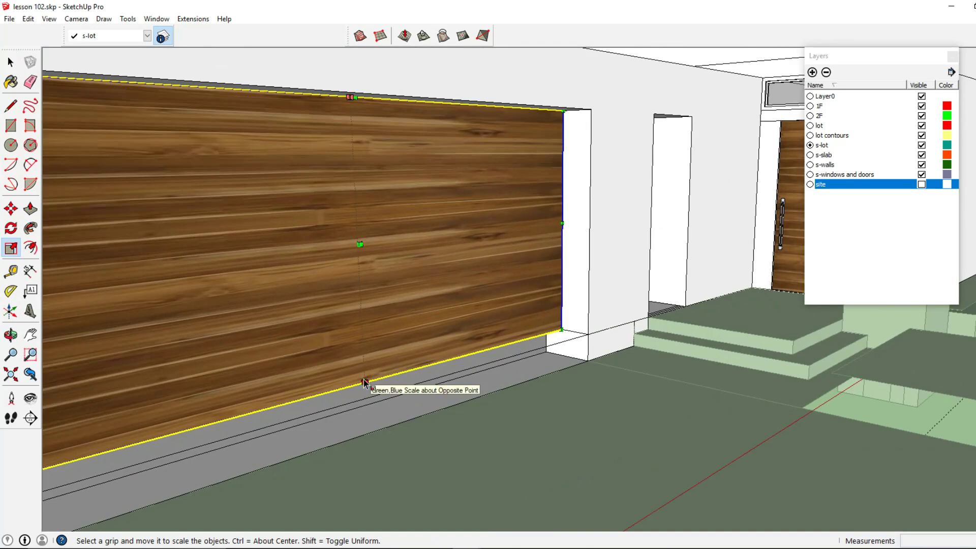
{"action": "scroll", "coordinate": [366, 383], "scroll_direction": "up", "scroll_amount": 2}
{"action": "middle_click_drag", "start_coordinate": [366, 383], "coordinate": [382, 394]}
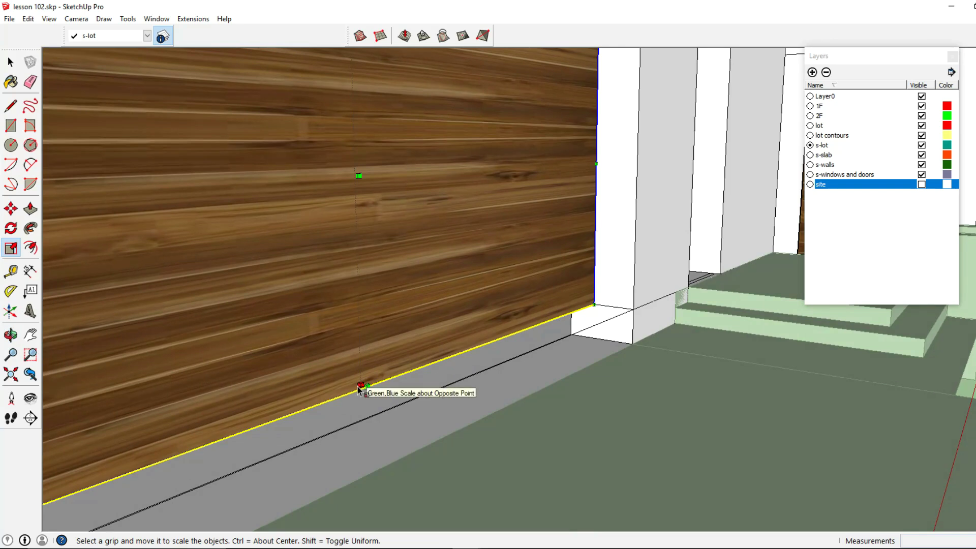
{"action": "scroll", "coordinate": [363, 386], "scroll_direction": "up", "scroll_amount": 2}
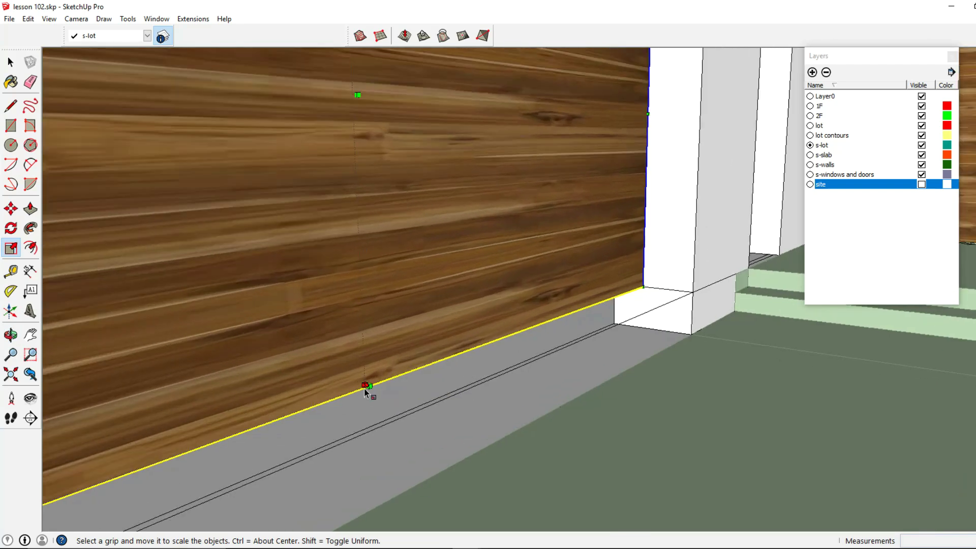
{"action": "left_click_drag", "start_coordinate": [364, 385], "coordinate": [412, 454]}
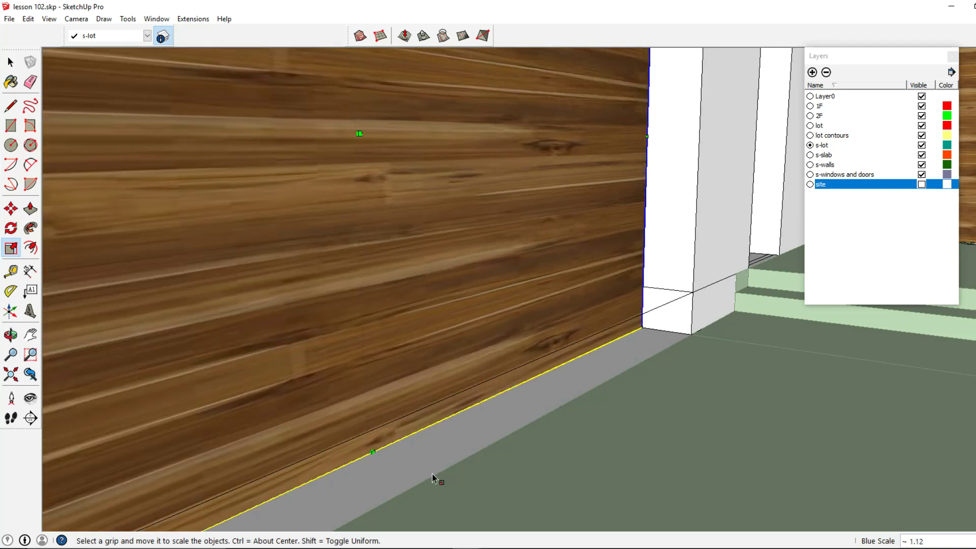
{"action": "left_click", "coordinate": [10, 62]}
Open the slab group and extend the house slab's underside down to the bottom of the lowered driveway with Push/Pull
{"action": "scroll", "coordinate": [587, 304], "scroll_direction": "down", "scroll_amount": 6}
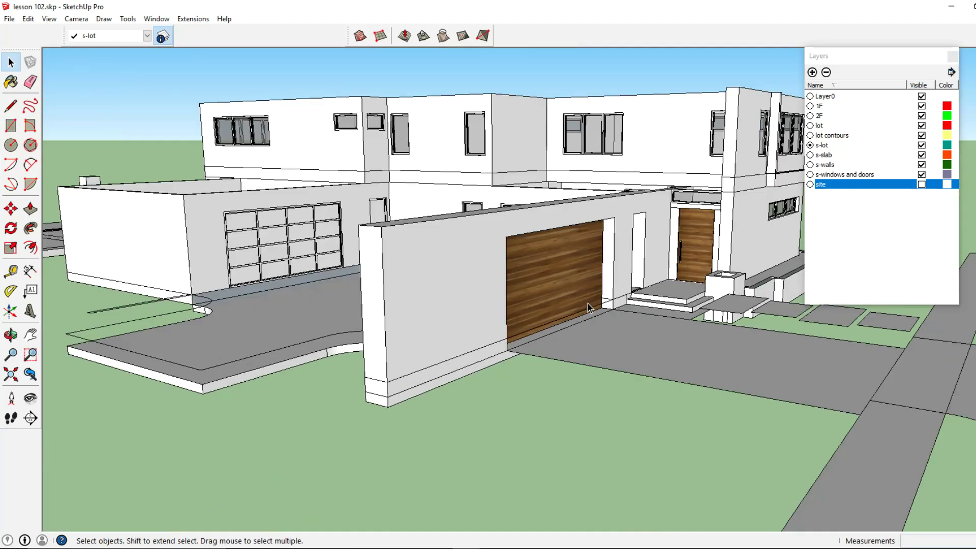
{"action": "middle_click_drag", "start_coordinate": [588, 304], "coordinate": [358, 295]}
{"action": "scroll", "coordinate": [286, 306], "scroll_direction": "up", "scroll_amount": 5}
{"action": "scroll", "coordinate": [266, 313], "scroll_direction": "up", "scroll_amount": 2}
{"action": "left_click", "coordinate": [251, 322]}
{"action": "left_click", "coordinate": [349, 316]}
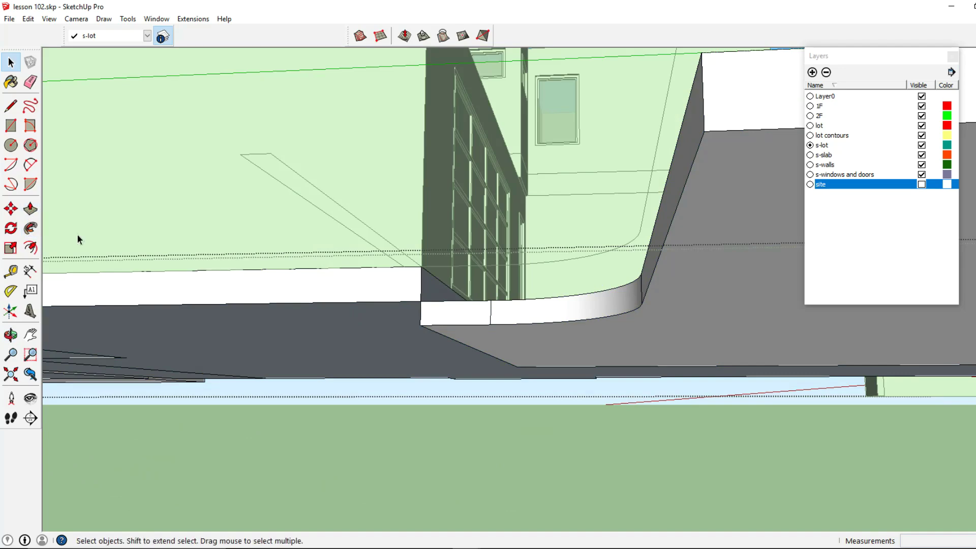
{"action": "left_click", "coordinate": [30, 209]}
{"action": "left_click", "coordinate": [281, 318]}
{"action": "left_click", "coordinate": [447, 322]}
{"action": "middle_click_drag", "start_coordinate": [459, 312], "coordinate": [556, 364]}
{"action": "key", "text": "space"}
{"action": "scroll", "coordinate": [499, 339], "scroll_direction": "up", "scroll_amount": 3}
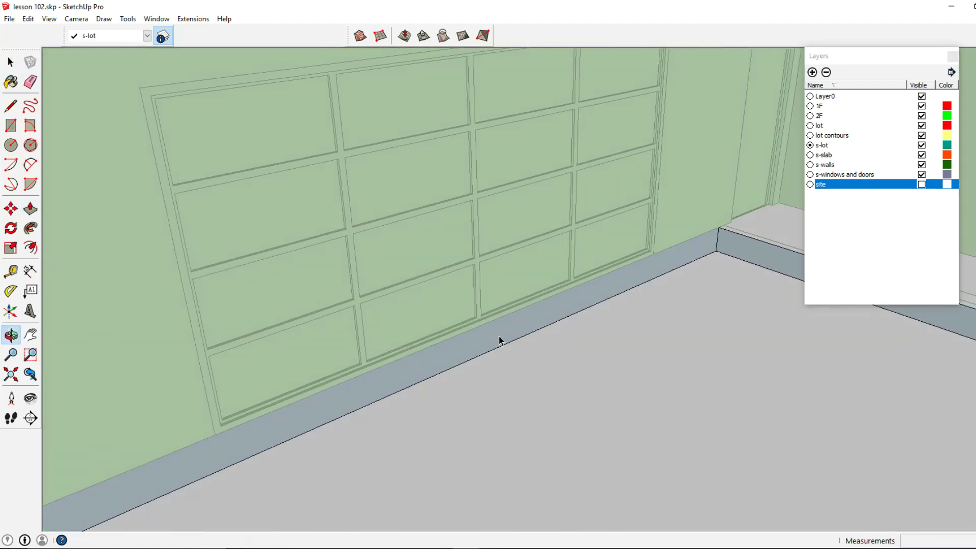
{"action": "left_click", "coordinate": [499, 339]}
{"action": "middle_click_drag", "start_coordinate": [499, 340], "coordinate": [331, 334]}
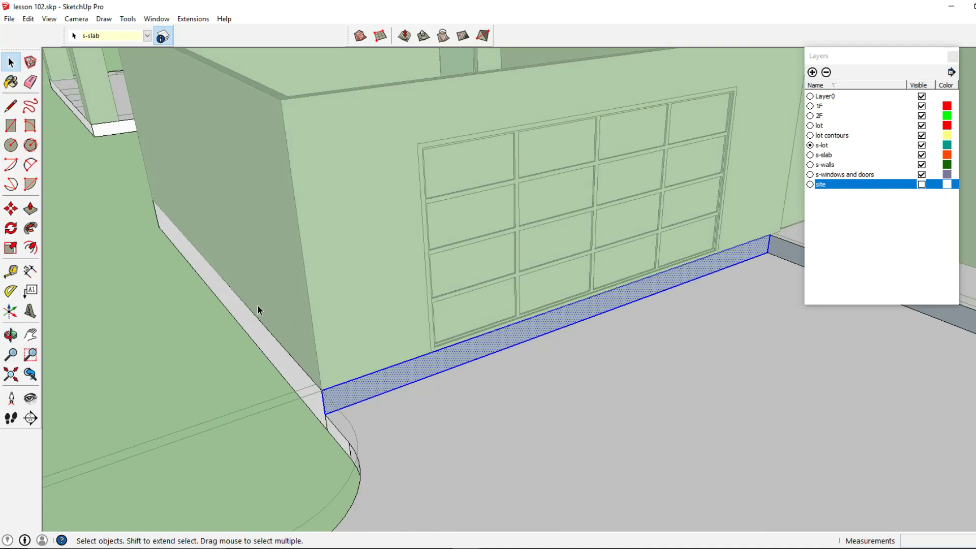
{"action": "left_click", "coordinate": [11, 126]}
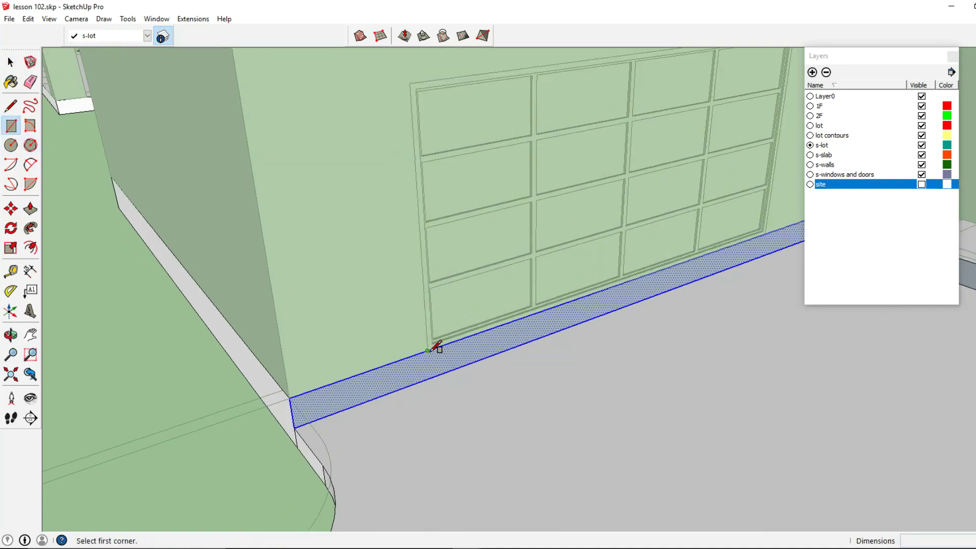
{"action": "left_click", "coordinate": [16, 68]}
Leave the slab group and hide the paneled garage door on the inner garage
{"action": "left_click", "coordinate": [512, 222]}
{"action": "left_click", "coordinate": [513, 223]}
{"action": "key", "text": "Delete"}
{"action": "left_click", "coordinate": [514, 222]}
{"action": "double_click", "coordinate": [514, 223]}
{"action": "left_click", "coordinate": [513, 223]}
{"action": "right_click", "coordinate": [513, 223]}
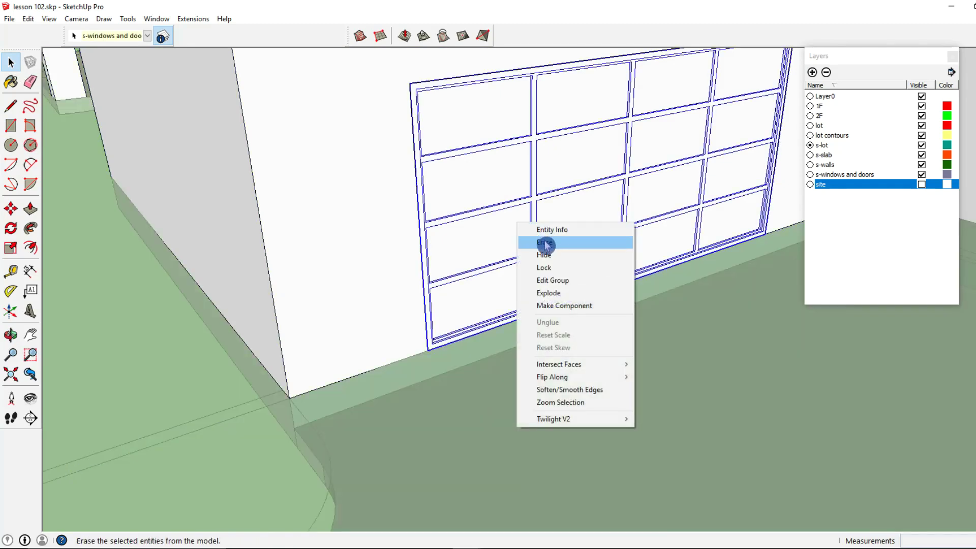
{"action": "left_click", "coordinate": [544, 254]}
{"action": "middle_click_drag", "start_coordinate": [545, 255], "coordinate": [521, 387]}
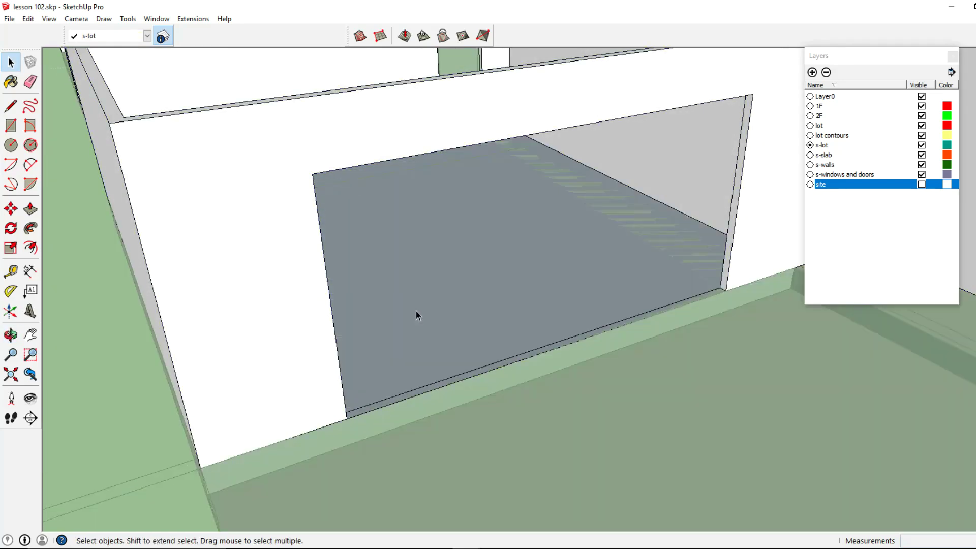
Erase the leftover face and edges across the garage floor in the s-walls group, and open the slab group
{"action": "left_click", "coordinate": [428, 312]}
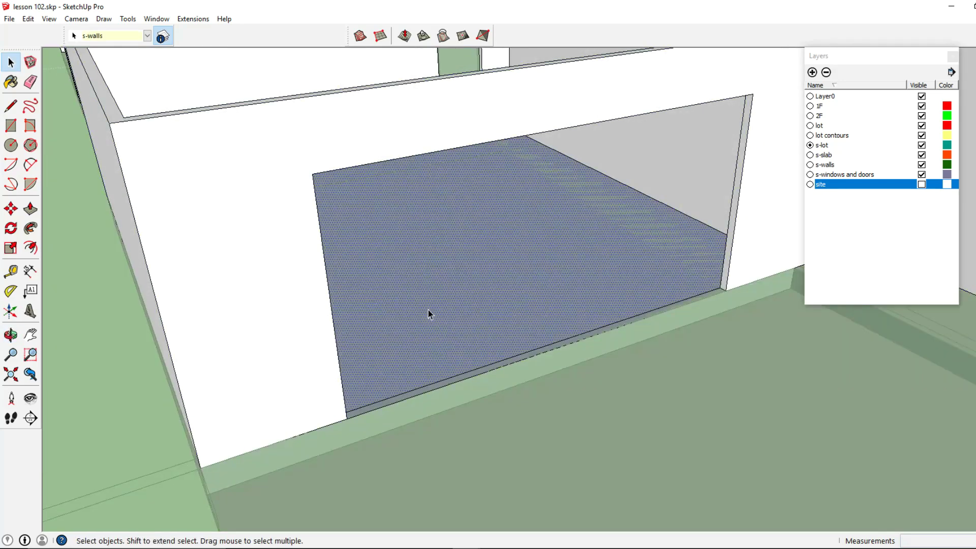
{"action": "key", "text": "Delete"}
{"action": "left_click", "coordinate": [486, 368]}
{"action": "key", "text": "Delete"}
{"action": "left_click", "coordinate": [489, 367]}
{"action": "key", "text": "Delete"}
{"action": "left_click", "coordinate": [584, 334]}
{"action": "key", "text": "Delete"}
{"action": "left_click", "coordinate": [477, 345]}
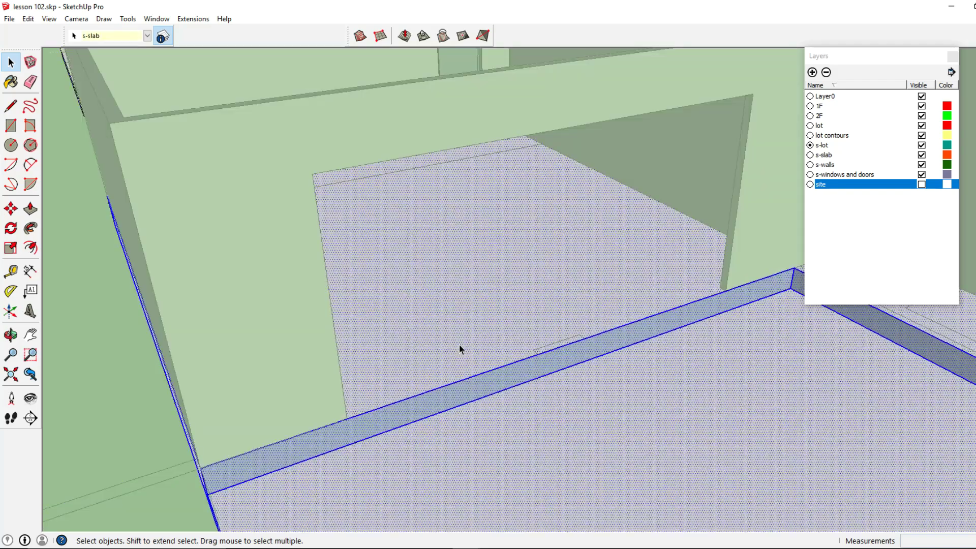
{"action": "middle_click_drag", "start_coordinate": [460, 344], "coordinate": [283, 330]}
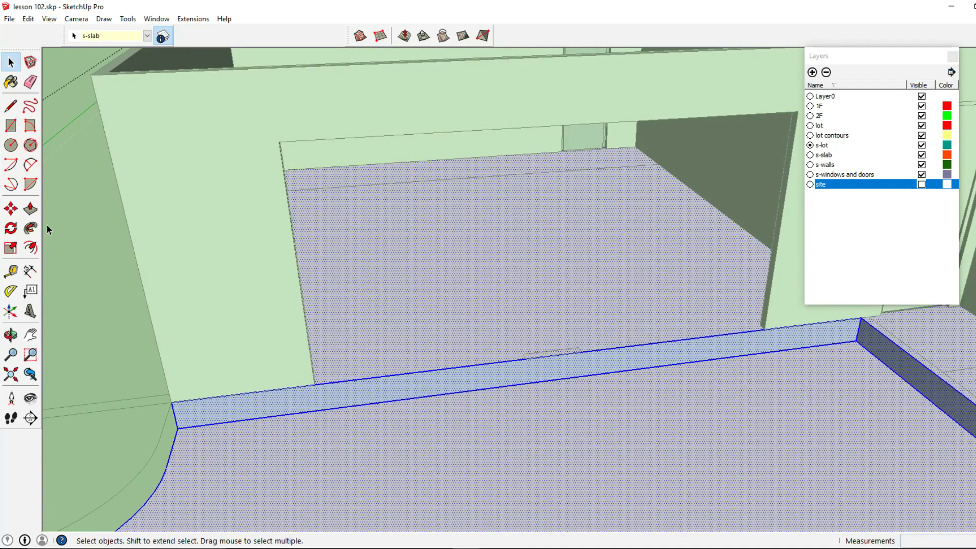
{"action": "left_click", "coordinate": [31, 248]}
{"action": "middle_click_drag", "start_coordinate": [160, 312], "coordinate": [387, 211]}
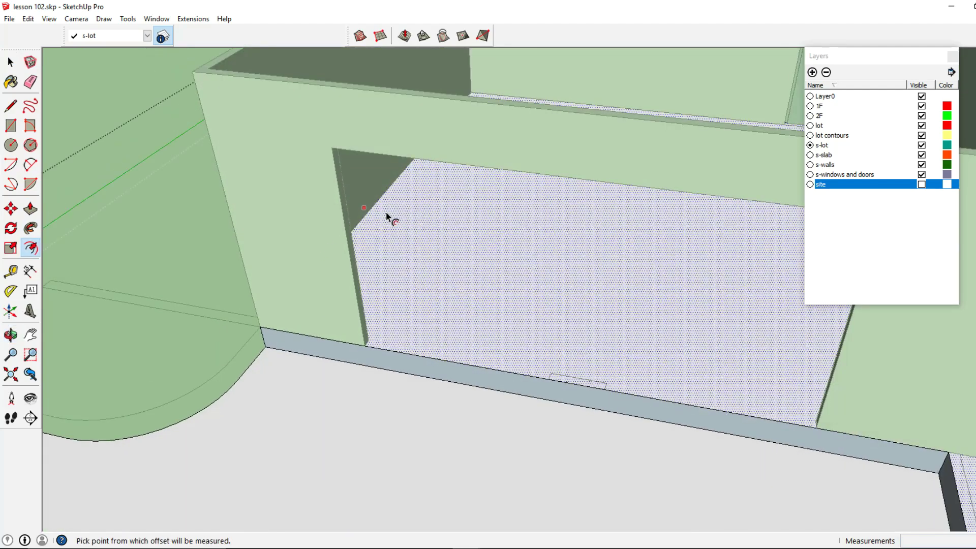
{"action": "middle_click_drag", "start_coordinate": [318, 239], "coordinate": [492, 343]}
{"action": "left_click", "coordinate": [418, 307]}
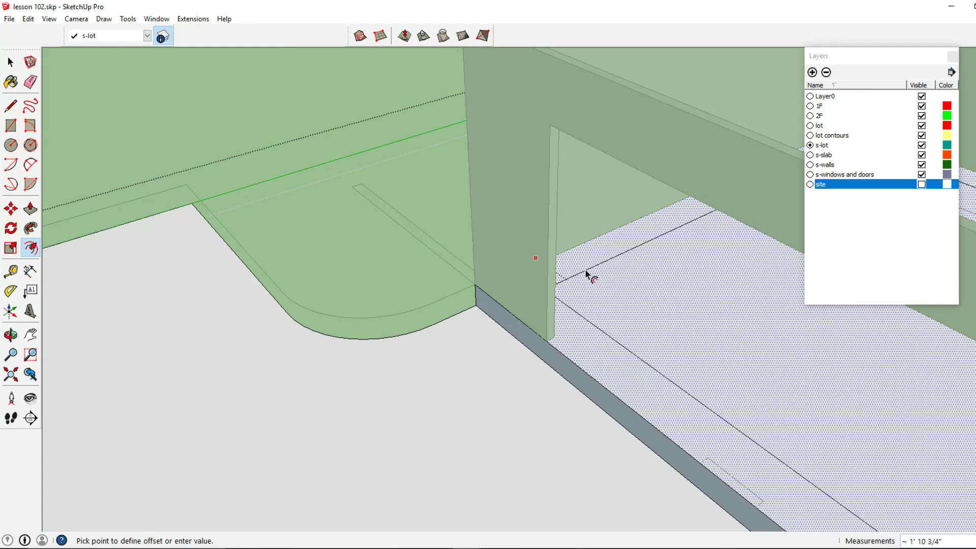
{"action": "left_click", "coordinate": [581, 247]}
{"action": "middle_click_drag", "start_coordinate": [538, 317], "coordinate": [652, 282]}
Draw a 16' by 4" rectangle across the inner garage door threshold and push it down 1'
{"action": "left_click", "coordinate": [11, 125]}
{"action": "scroll", "coordinate": [430, 328], "scroll_direction": "up", "scroll_amount": 2}
{"action": "left_click", "coordinate": [419, 336]}
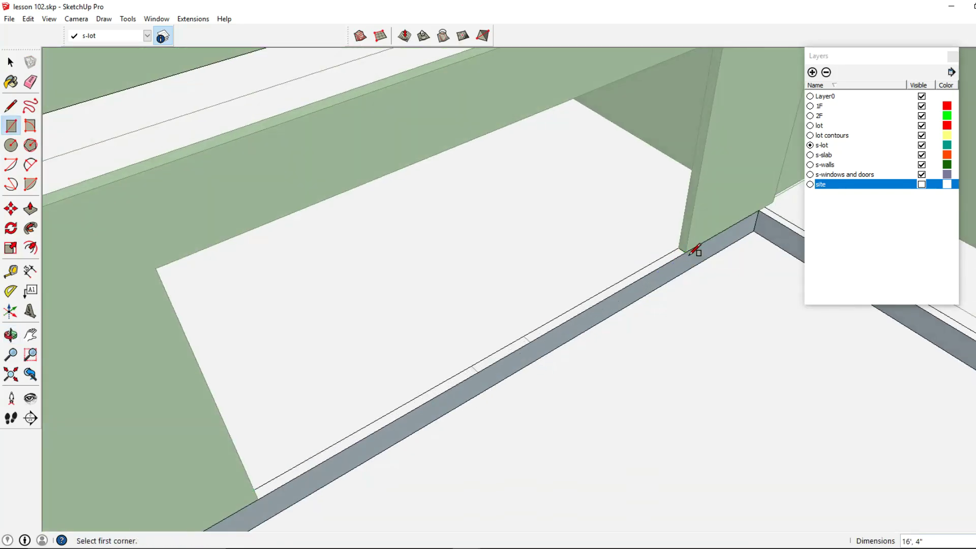
{"action": "left_click", "coordinate": [30, 213]}
{"action": "middle_click_drag", "start_coordinate": [414, 403], "coordinate": [480, 331]}
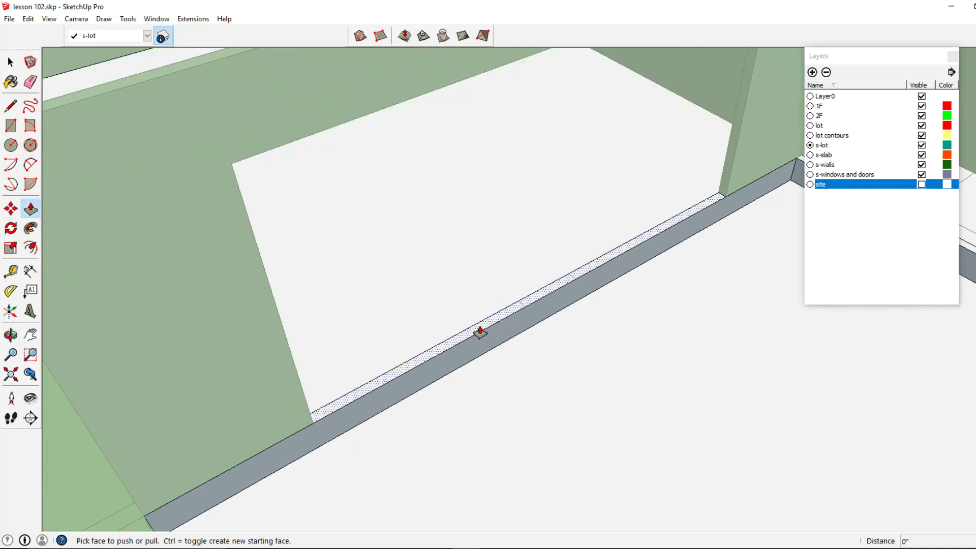
{"action": "left_click", "coordinate": [480, 331]}
{"action": "left_click", "coordinate": [460, 379]}
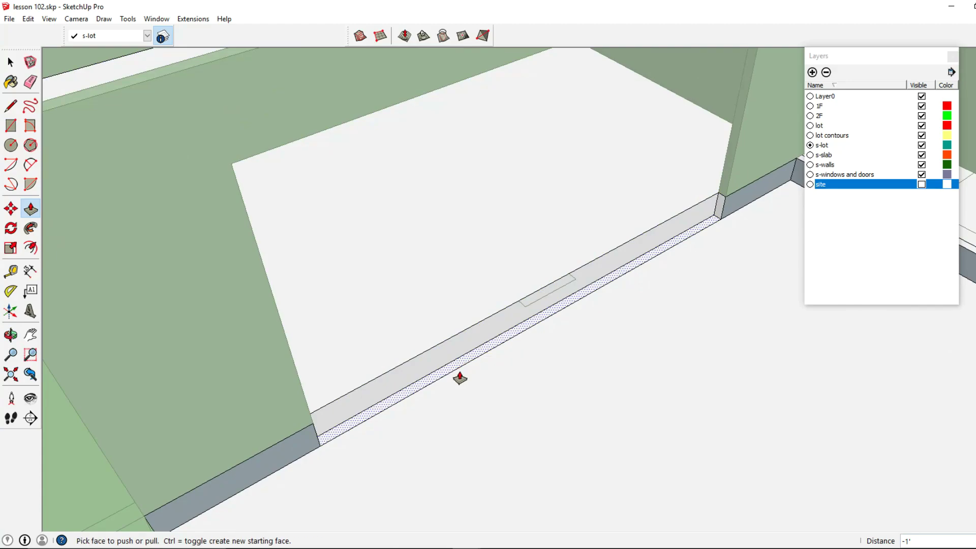
Push the garage floor face behind the threshold strip down 1' with Push/Pull
{"action": "left_click", "coordinate": [453, 337]}
{"action": "left_click", "coordinate": [450, 367]}
{"action": "middle_click_drag", "start_coordinate": [451, 367], "coordinate": [446, 399]}
{"action": "middle_click_drag", "start_coordinate": [412, 285], "coordinate": [351, 272]}
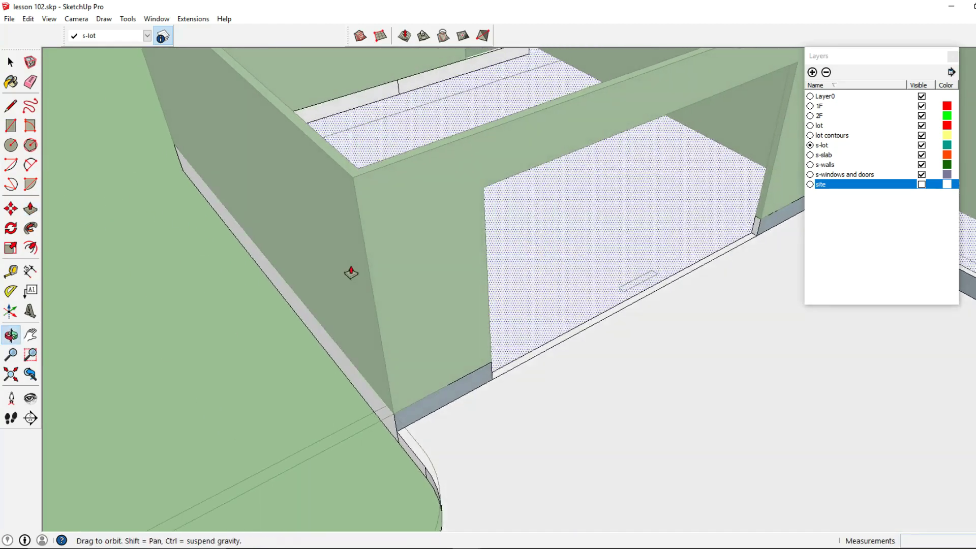
{"action": "middle_click_drag", "start_coordinate": [355, 392], "coordinate": [425, 279]}
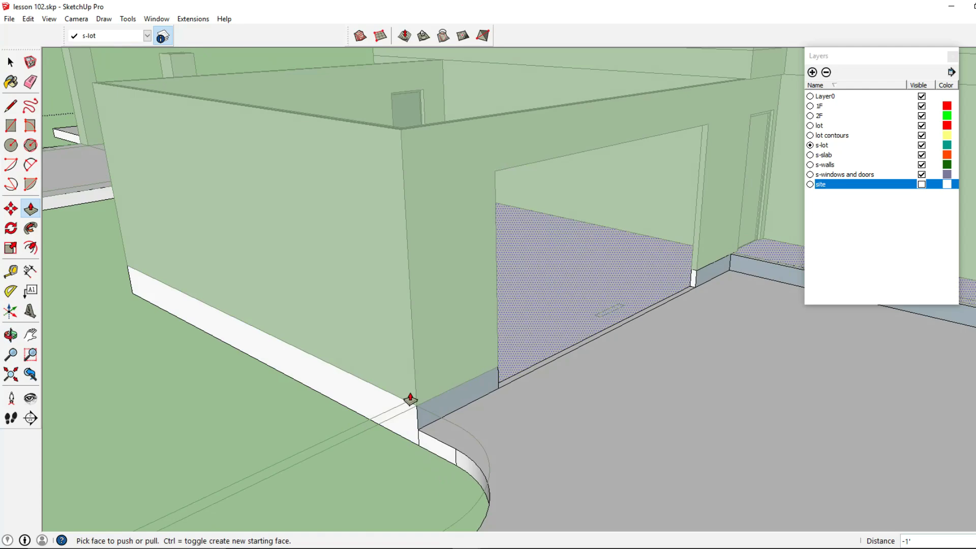
{"action": "middle_click_drag", "start_coordinate": [405, 412], "coordinate": [392, 405]}
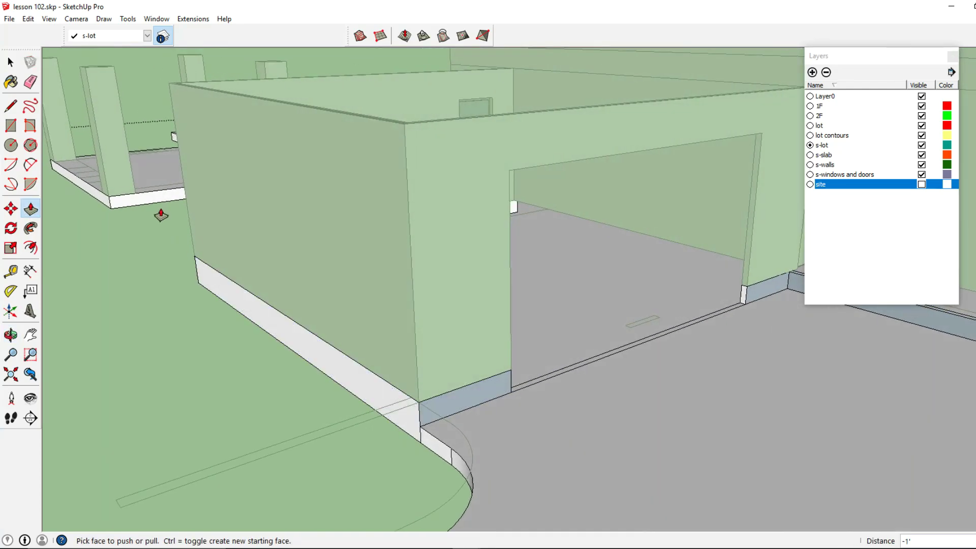
Reverse the slab's blue side faces beside the inner garage opening and along the adjoining walkway
{"action": "left_click", "coordinate": [10, 65]}
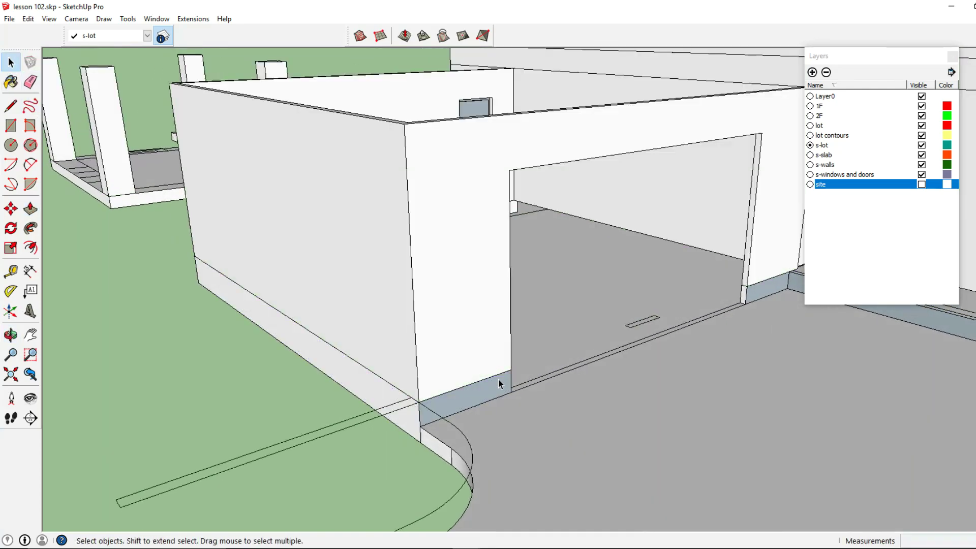
{"action": "left_click", "coordinate": [500, 384]}
{"action": "middle_click_drag", "start_coordinate": [501, 387], "coordinate": [641, 334]}
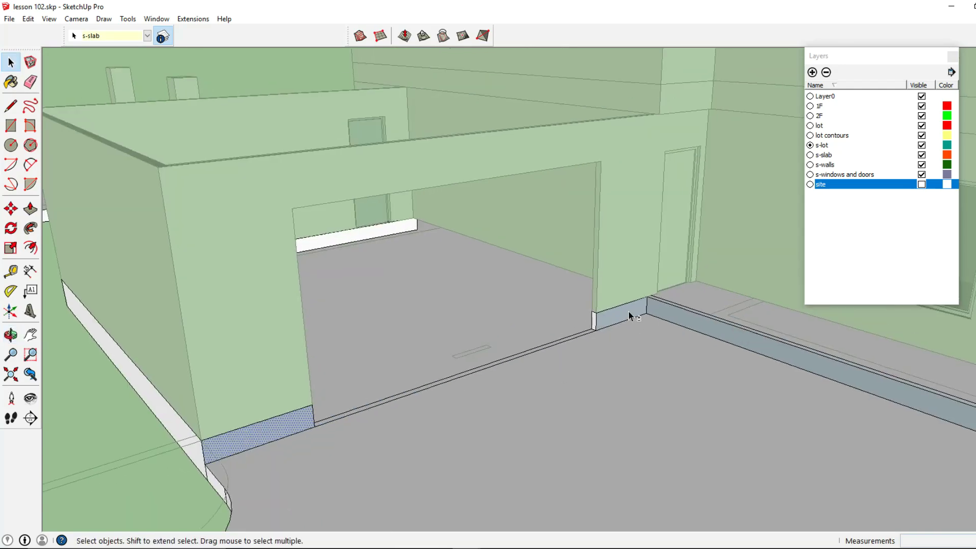
{"action": "right_click", "coordinate": [658, 309]}
{"action": "left_click", "coordinate": [699, 434]}
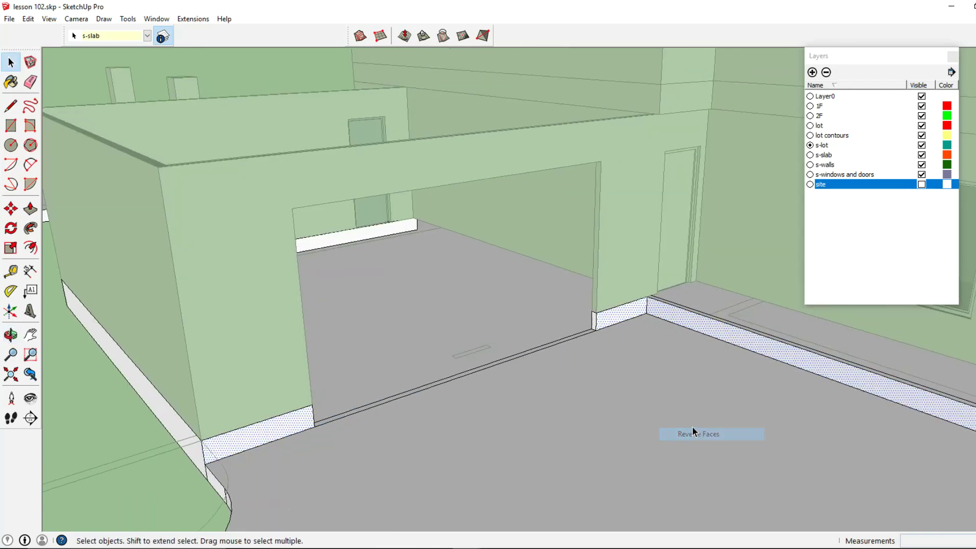
Close the slab group and unhide the paneled garage door
{"action": "left_click", "coordinate": [28, 18]}
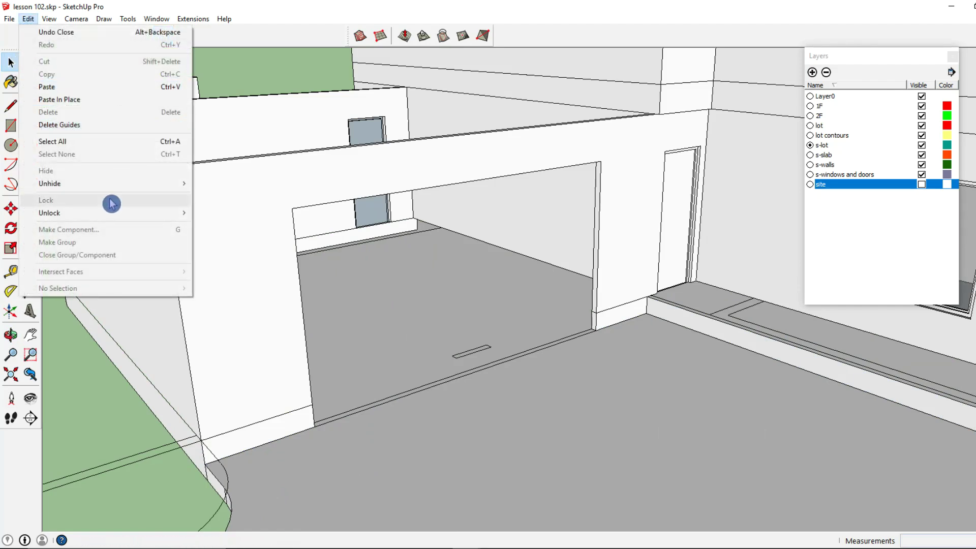
{"action": "mouse_move", "coordinate": [104, 183]}
{"action": "left_click", "coordinate": [232, 202]}
Open the s-walls group, scale the paneled garage door downward by about 1.12 to the lowered floor, and close the group
{"action": "left_click", "coordinate": [386, 344]}
{"action": "left_click", "coordinate": [418, 320]}
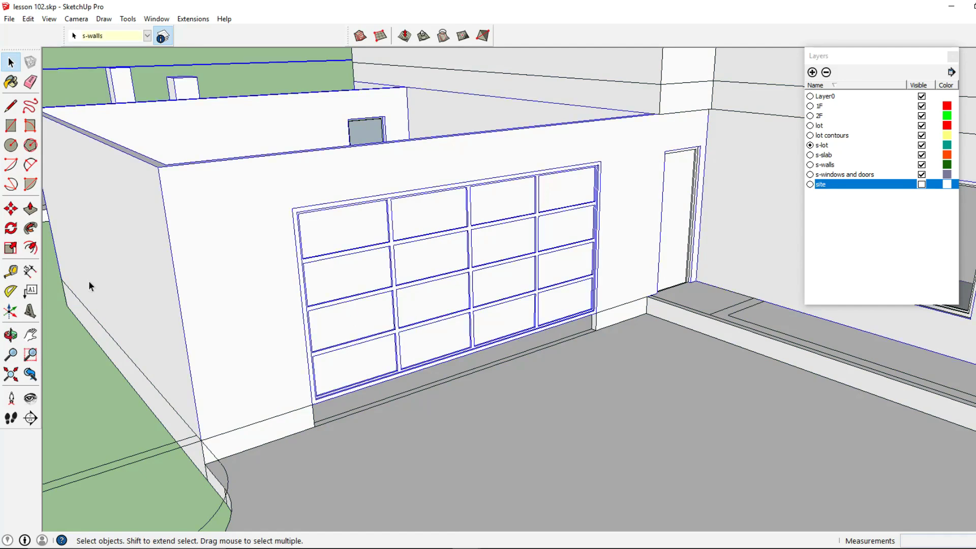
{"action": "double_click", "coordinate": [438, 287]}
{"action": "left_click", "coordinate": [437, 288]}
{"action": "left_click", "coordinate": [21, 257]}
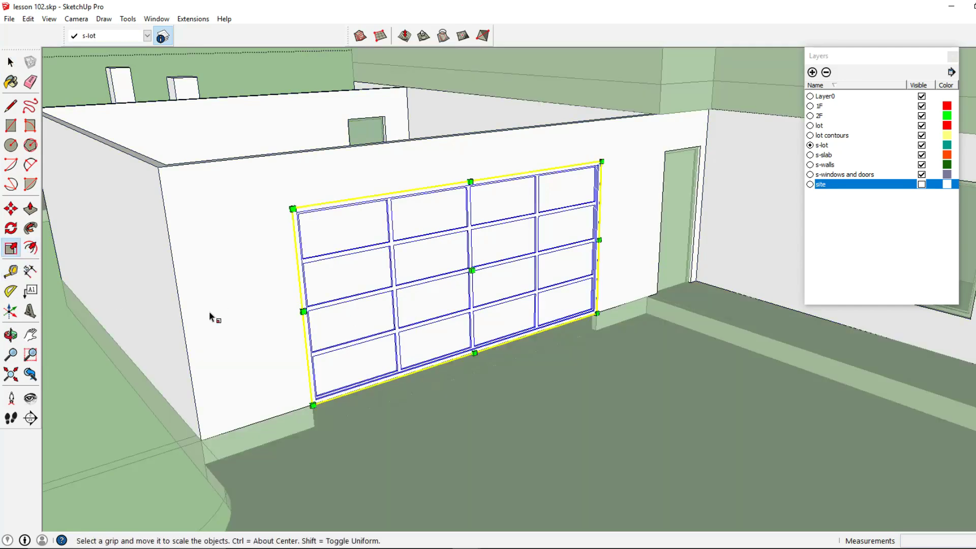
{"action": "scroll", "coordinate": [504, 346], "scroll_direction": "up", "scroll_amount": 4}
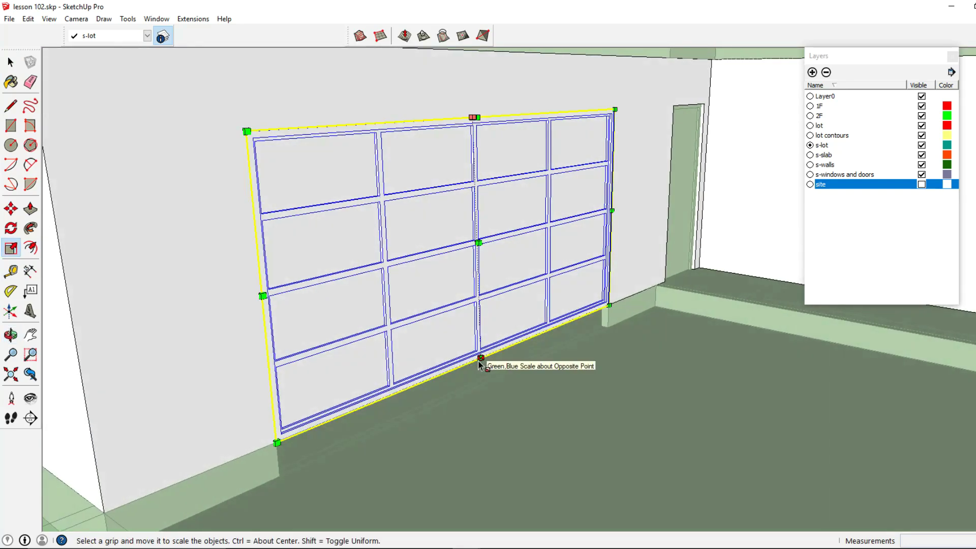
{"action": "scroll", "coordinate": [478, 363], "scroll_direction": "up", "scroll_amount": 2}
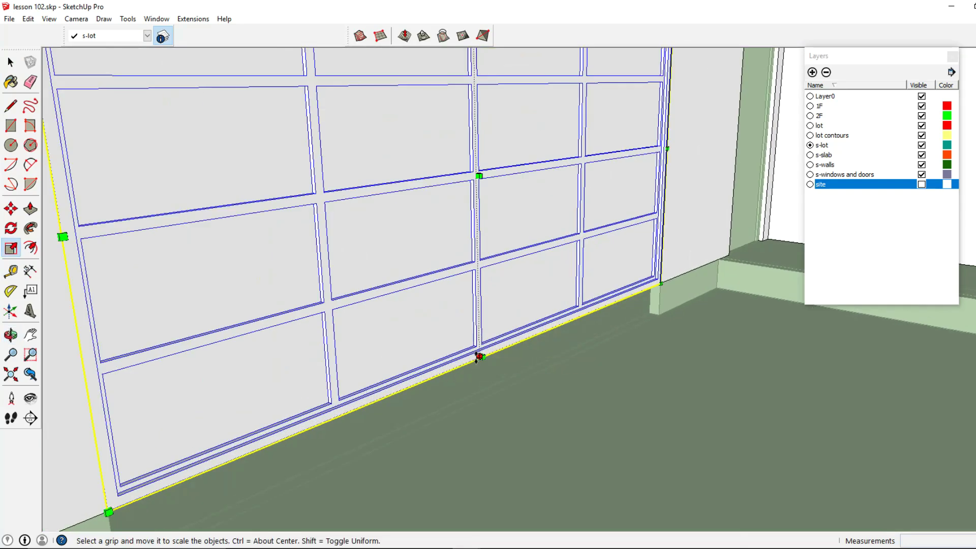
{"action": "left_click_drag", "start_coordinate": [478, 357], "coordinate": [480, 397]}
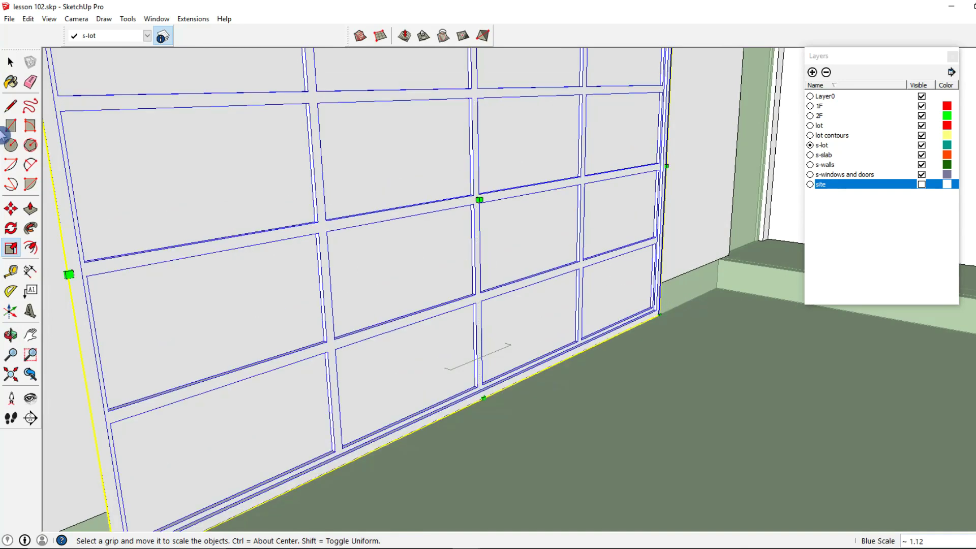
{"action": "left_click", "coordinate": [11, 64]}
{"action": "left_click", "coordinate": [725, 253]}
{"action": "scroll", "coordinate": [712, 261], "scroll_direction": "down", "scroll_amount": 6}
{"action": "middle_click_drag", "start_coordinate": [700, 268], "coordinate": [610, 257]}
{"action": "middle_click_drag", "start_coordinate": [610, 257], "coordinate": [574, 292], "text": "shift"}
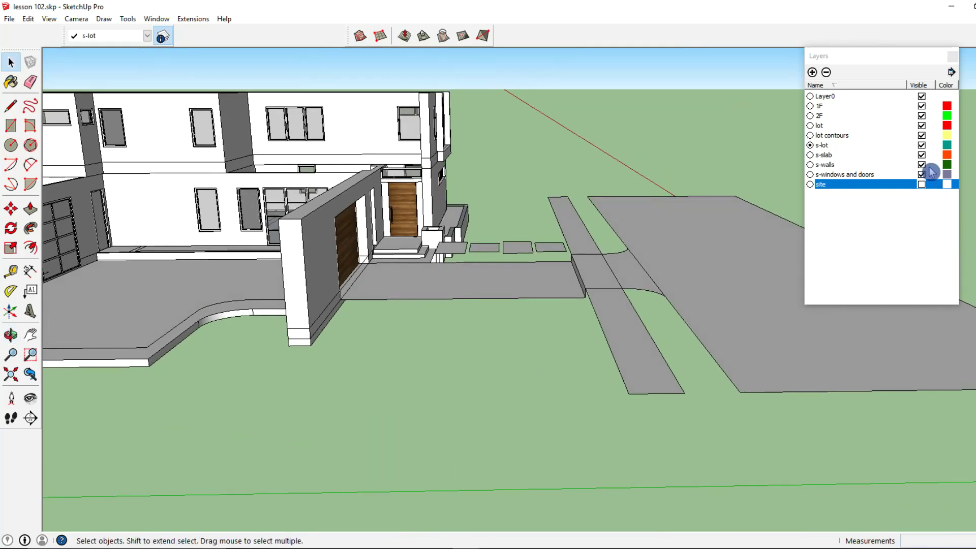
Unhide all hidden geometry and try moving the terrain vertically beneath the driveway
{"action": "middle_click_drag", "start_coordinate": [436, 207], "coordinate": [220, 146]}
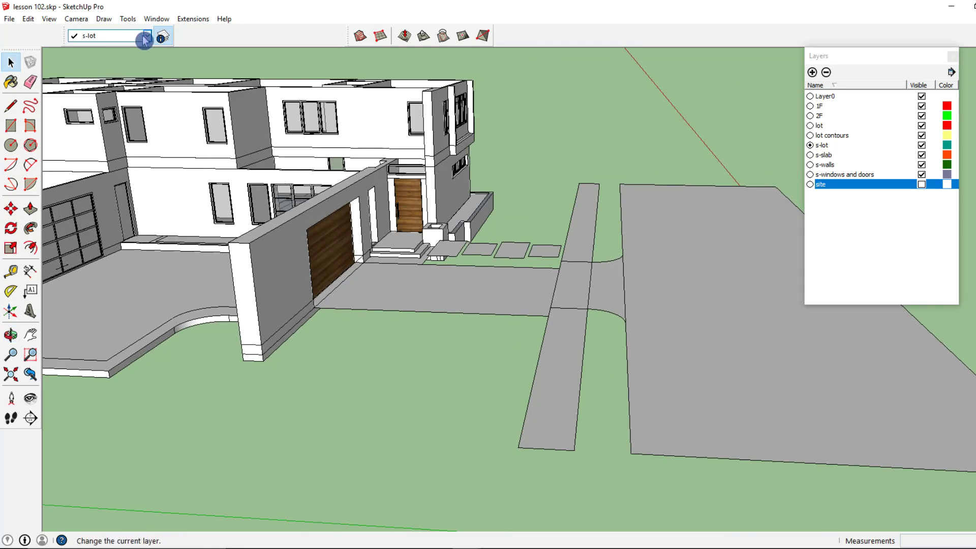
{"action": "left_click", "coordinate": [28, 19]}
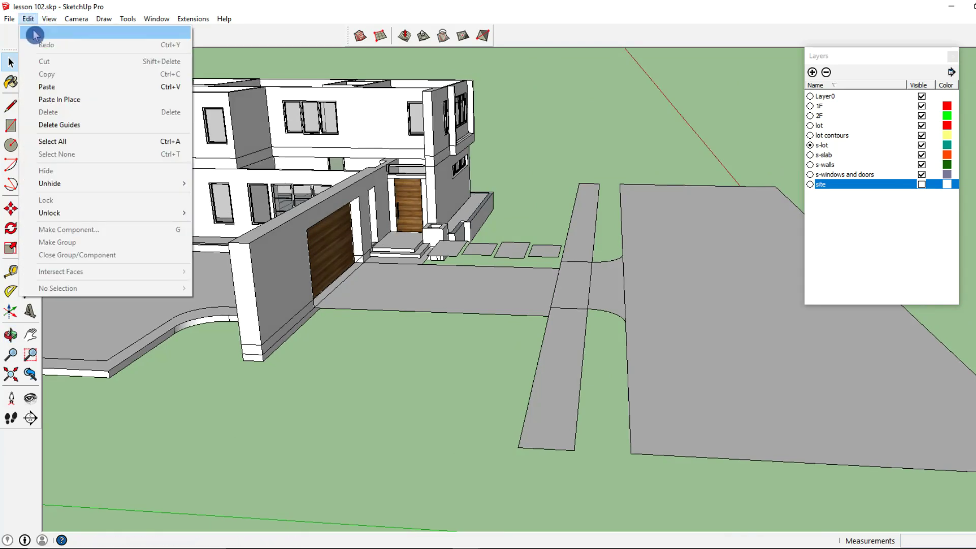
{"action": "mouse_move", "coordinate": [56, 184]}
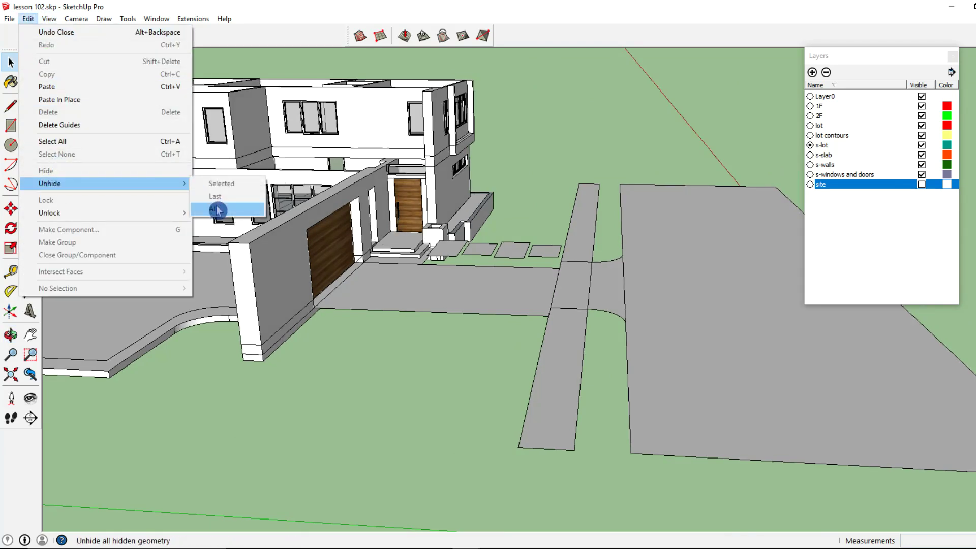
{"action": "left_click", "coordinate": [216, 211]}
{"action": "middle_click_drag", "start_coordinate": [394, 283], "coordinate": [547, 310]}
{"action": "left_click", "coordinate": [412, 301]}
{"action": "left_click", "coordinate": [11, 213]}
{"action": "scroll", "coordinate": [359, 279], "scroll_direction": "up", "scroll_amount": 3}
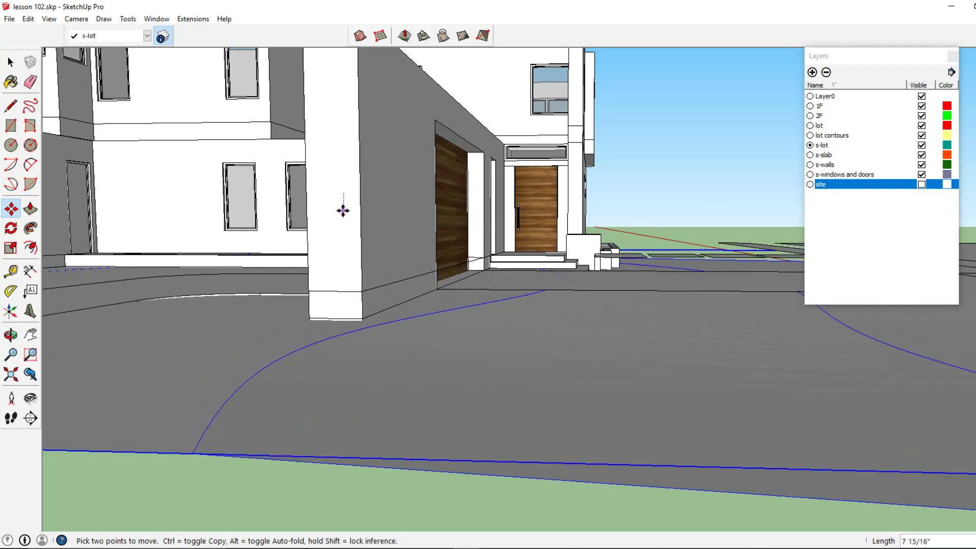
{"action": "middle_click_drag", "start_coordinate": [403, 211], "coordinate": [309, 259]}
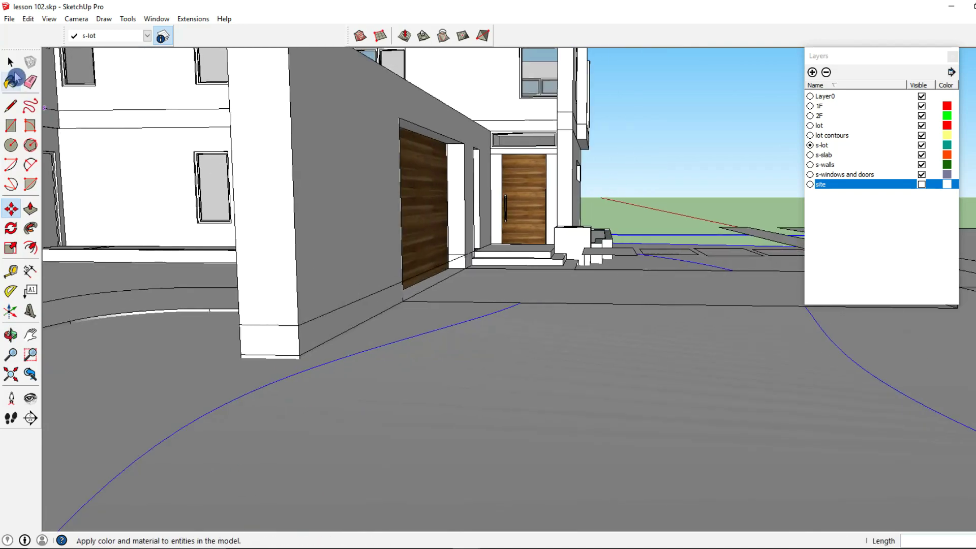
Open the s-lot group and extrude the driveway face in front of the garage down 2' with Push/Pull
{"action": "left_click", "coordinate": [11, 62]}
{"action": "scroll", "coordinate": [453, 273], "scroll_direction": "up", "scroll_amount": 3}
{"action": "triple_click", "coordinate": [461, 315]}
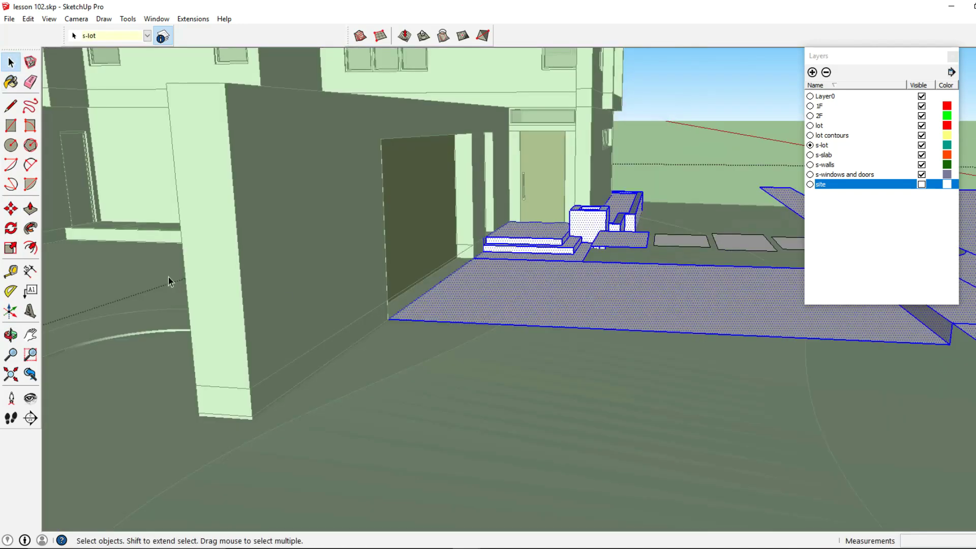
{"action": "left_click", "coordinate": [30, 208]}
{"action": "left_click_drag", "start_coordinate": [492, 323], "coordinate": [516, 400]}
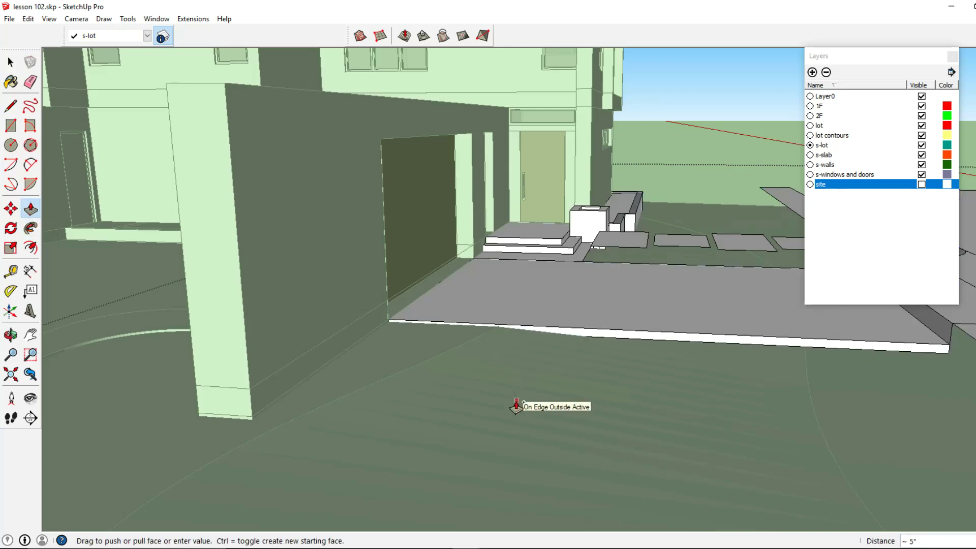
{"action": "key", "text": "Return"}
{"action": "middle_click_drag", "start_coordinate": [519, 405], "coordinate": [601, 331]}
{"action": "scroll", "coordinate": [523, 359], "scroll_direction": "down", "scroll_amount": 3}
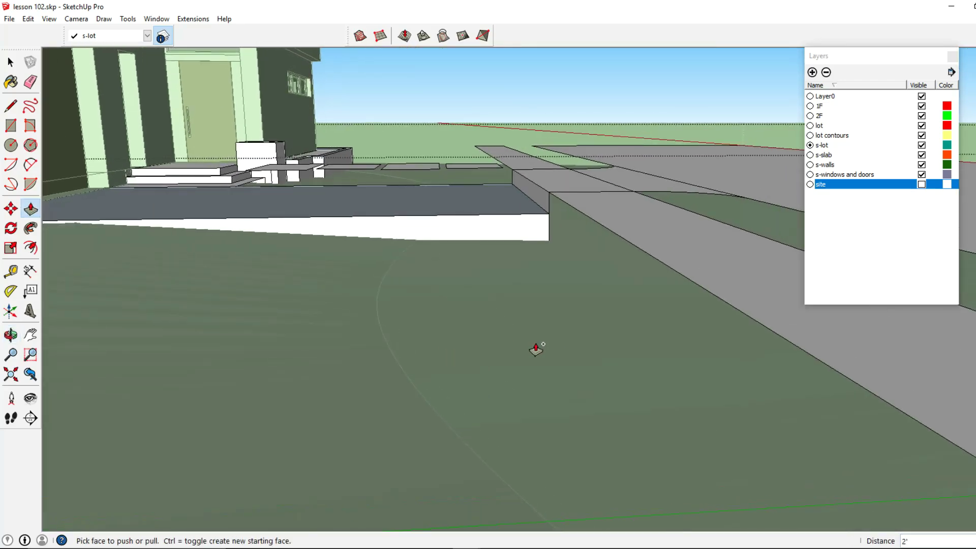
Extrude the road and the sidewalk strips on both sides of the driveway down 3' with Push/Pull
{"action": "left_click", "coordinate": [582, 234]}
{"action": "middle_click_drag", "start_coordinate": [562, 290], "coordinate": [403, 276]}
{"action": "left_click", "coordinate": [699, 248]}
{"action": "left_click", "coordinate": [515, 344]}
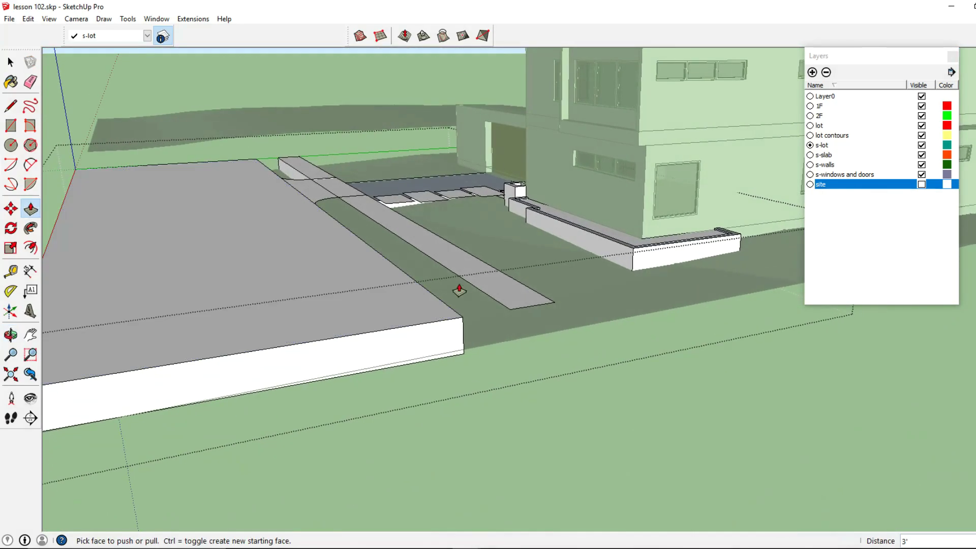
{"action": "left_click", "coordinate": [495, 303]}
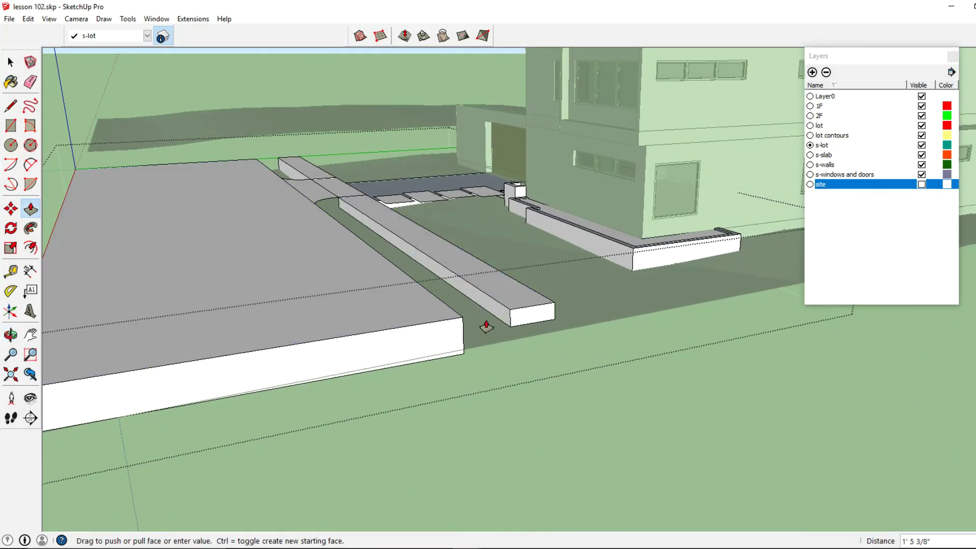
{"action": "left_click", "coordinate": [451, 357]}
{"action": "scroll", "coordinate": [351, 222], "scroll_direction": "up", "scroll_amount": 3}
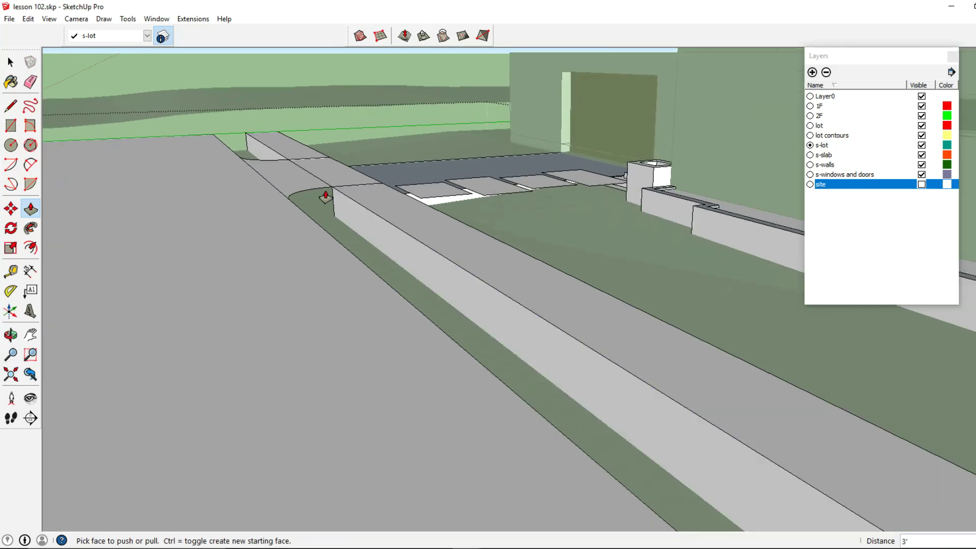
Push the curved driveway apron by the road down, and push the driveway's sidewalk crossing down 1' to the apron's level
{"action": "middle_click_drag", "start_coordinate": [344, 237], "coordinate": [329, 195]}
{"action": "middle_click_drag", "start_coordinate": [356, 247], "coordinate": [312, 227]}
{"action": "left_click", "coordinate": [294, 246]}
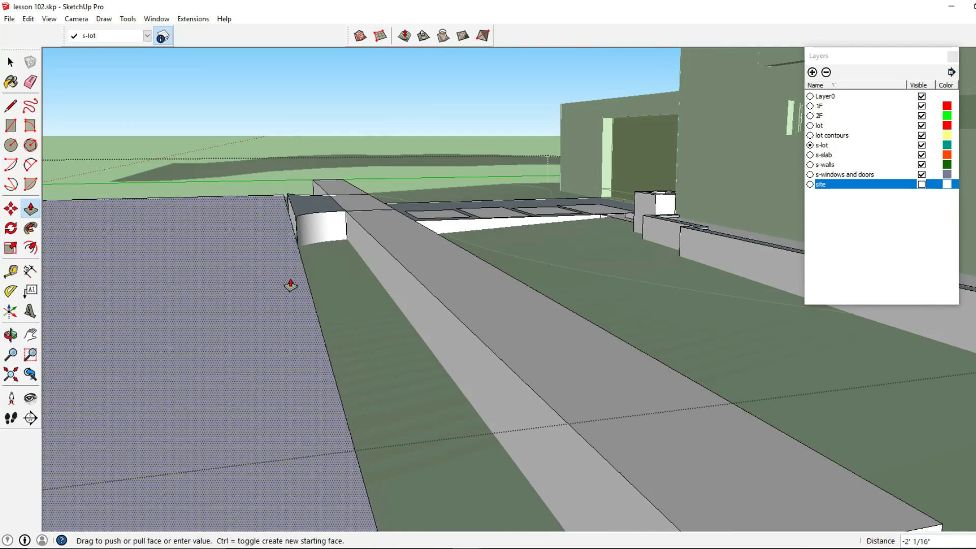
{"action": "scroll", "coordinate": [297, 215], "scroll_direction": "up", "scroll_amount": 2}
{"action": "left_click", "coordinate": [298, 213]}
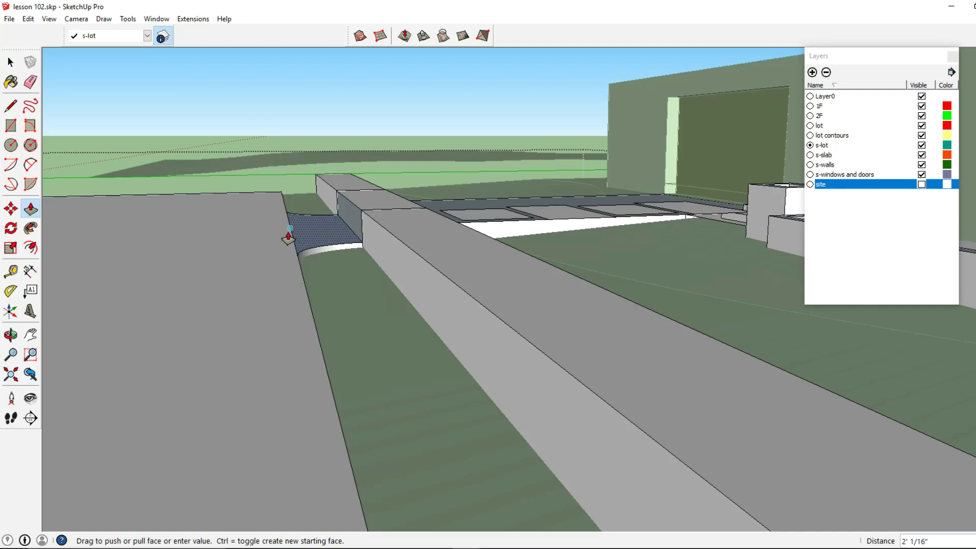
{"action": "middle_click_drag", "start_coordinate": [288, 239], "coordinate": [560, 278]}
{"action": "left_click", "coordinate": [561, 278]}
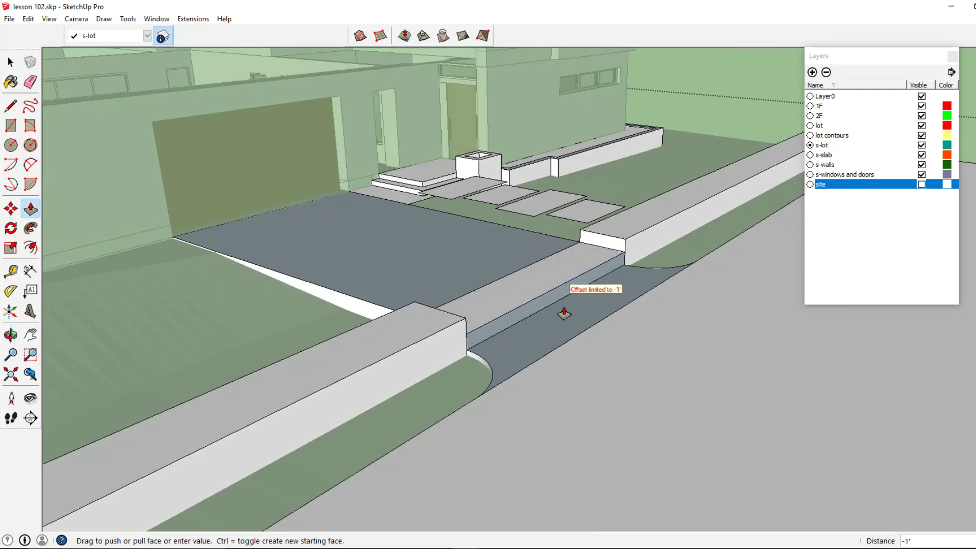
Push the tops of both sidewalk strips down flush with the lowered driveway crossing
{"action": "left_click", "coordinate": [613, 238]}
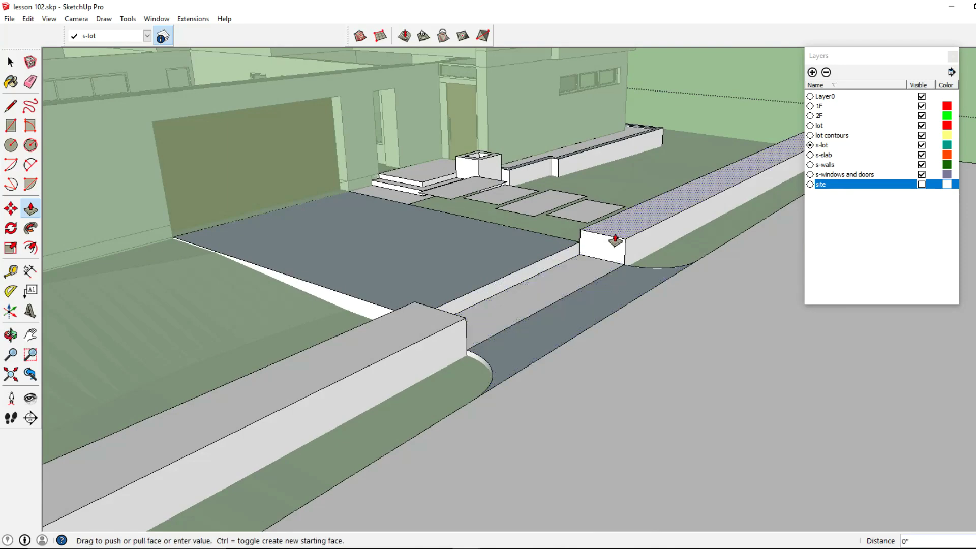
{"action": "left_click", "coordinate": [592, 266]}
{"action": "left_click", "coordinate": [442, 323]}
{"action": "left_click", "coordinate": [497, 346]}
Draw a sloping line about 20' 6" long across the driveway's side face, from the sidewalk level up toward the garage
{"action": "mouse_move", "coordinate": [397, 334]}
{"action": "middle_mouse_down"}
{"action": "mouse_move", "coordinate": [562, 296]}
{"action": "mouse_move", "coordinate": [504, 289]}
{"action": "middle_mouse_up"}
{"action": "left_click", "coordinate": [12, 108]}
{"action": "middle_click_drag", "start_coordinate": [306, 287], "coordinate": [401, 291]}
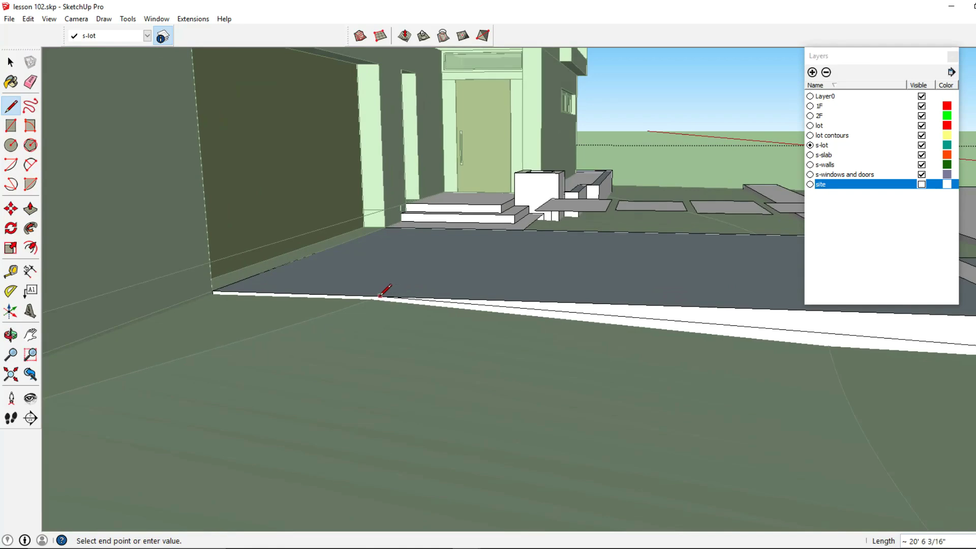
{"action": "left_click", "coordinate": [375, 295]}
{"action": "middle_click_drag", "start_coordinate": [375, 295], "coordinate": [160, 269]}
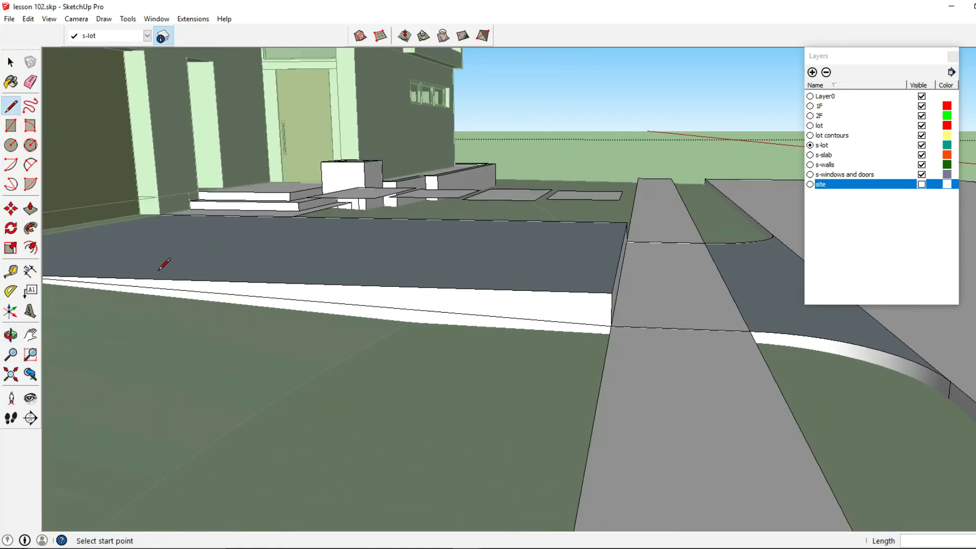
Push the wedge above the sloping line 18' across the driveway to form the ramp
{"action": "left_click", "coordinate": [31, 209]}
{"action": "middle_click_drag", "start_coordinate": [356, 331], "coordinate": [414, 375]}
{"action": "left_click", "coordinate": [414, 374]}
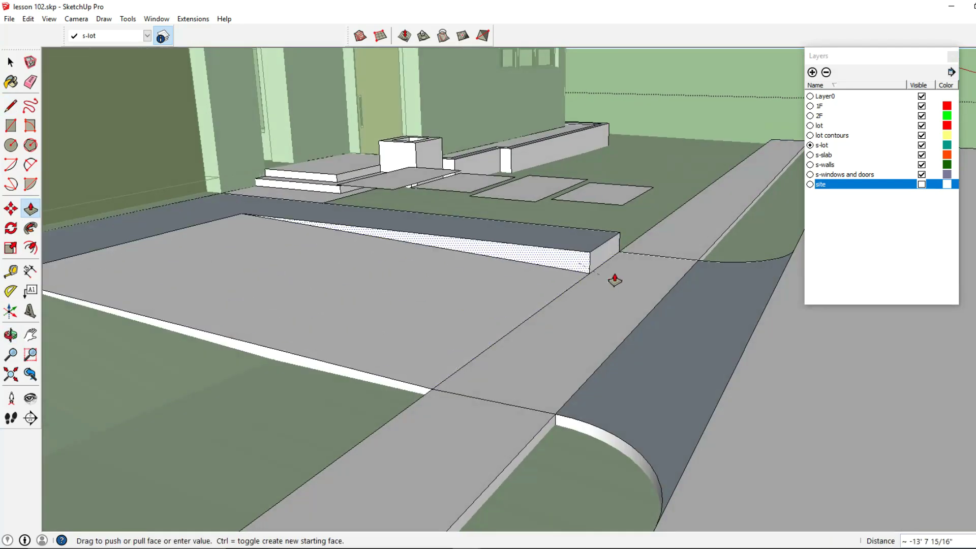
{"action": "left_click", "coordinate": [617, 260]}
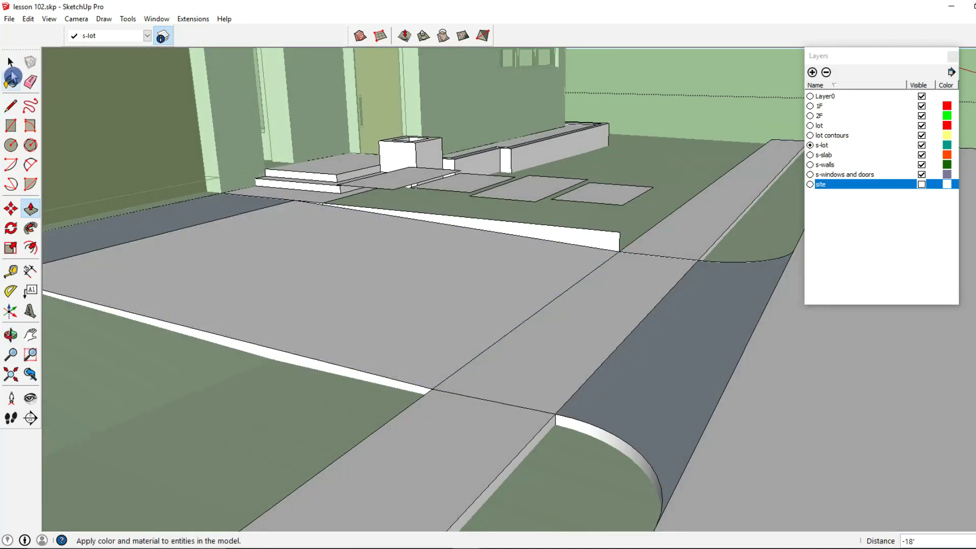
Erase the leftover vertical edge of the wedge at the ramp's stepping-stone side
{"action": "left_click", "coordinate": [10, 62]}
{"action": "middle_click_drag", "start_coordinate": [542, 223], "coordinate": [523, 283]}
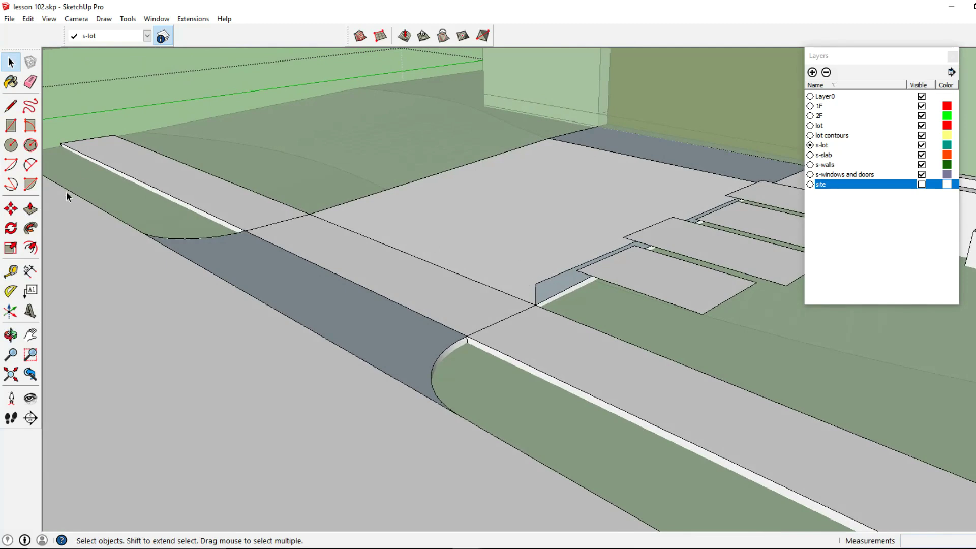
{"action": "left_click", "coordinate": [30, 83]}
{"action": "scroll", "coordinate": [524, 265], "scroll_direction": "up", "scroll_amount": 2}
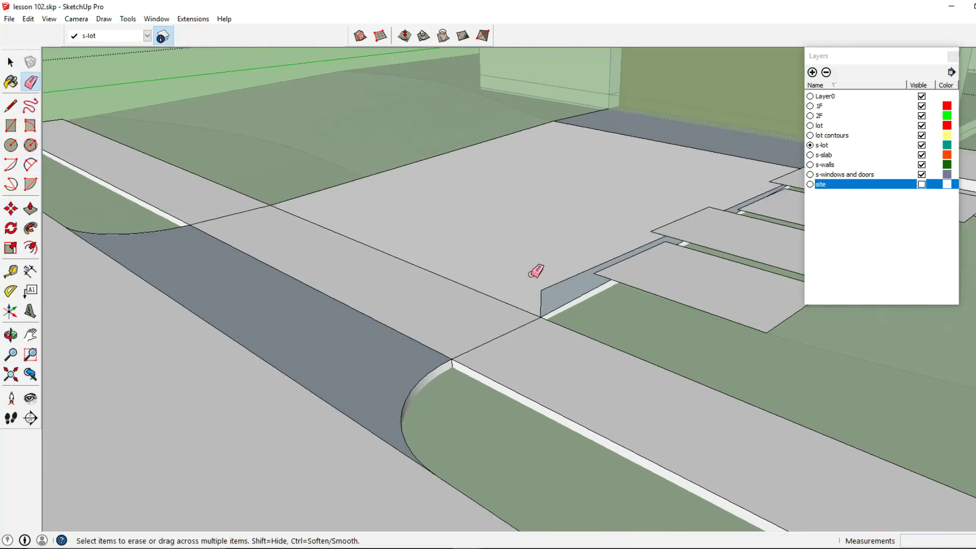
{"action": "left_click", "coordinate": [541, 291]}
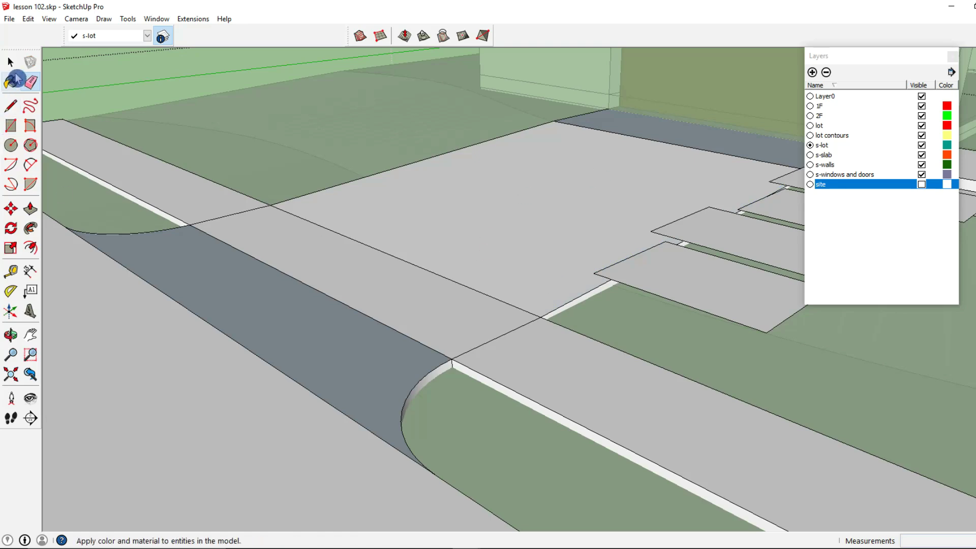
Reverse the blue faces of the curved apron and the flat driveway strip beside the garage
{"action": "left_click", "coordinate": [233, 291]}
{"action": "right_click", "coordinate": [696, 143]}
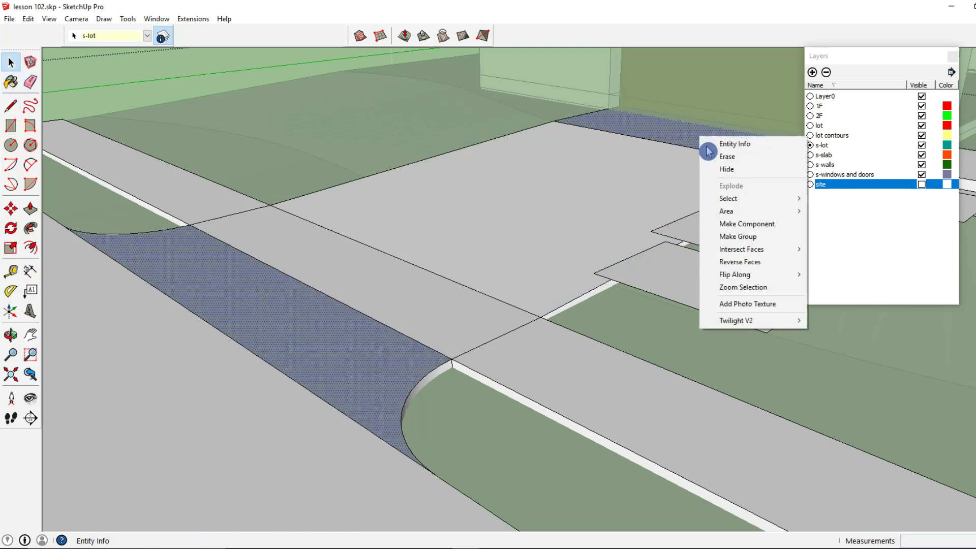
{"action": "middle_click_drag", "start_coordinate": [747, 261], "coordinate": [347, 271]}
Extrude the stepping stone nearest the sidewalk downward and lower its top about 2' 9/16" to form a thin slab
{"action": "left_click", "coordinate": [390, 300]}
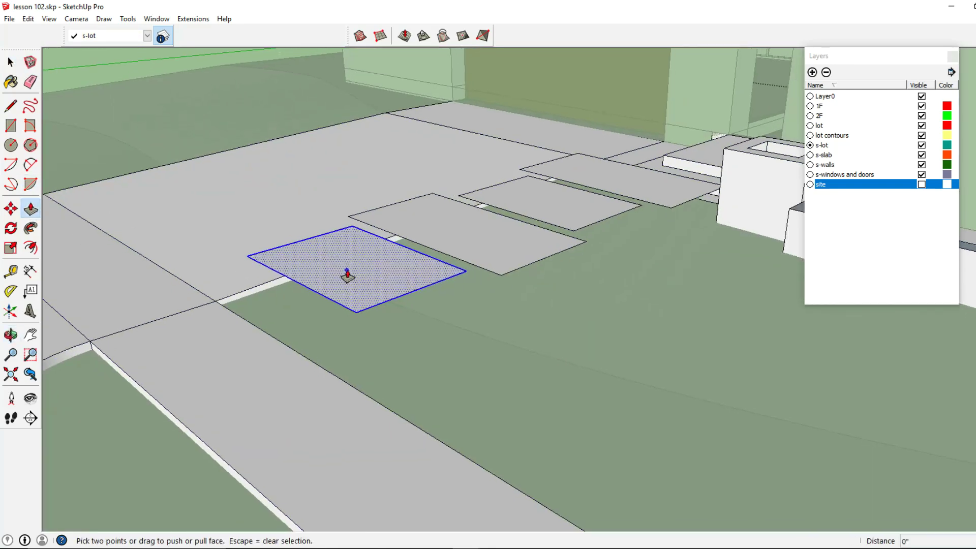
{"action": "left_click_drag", "start_coordinate": [350, 272], "coordinate": [351, 365]}
{"action": "left_click_drag", "start_coordinate": [342, 299], "coordinate": [346, 356]}
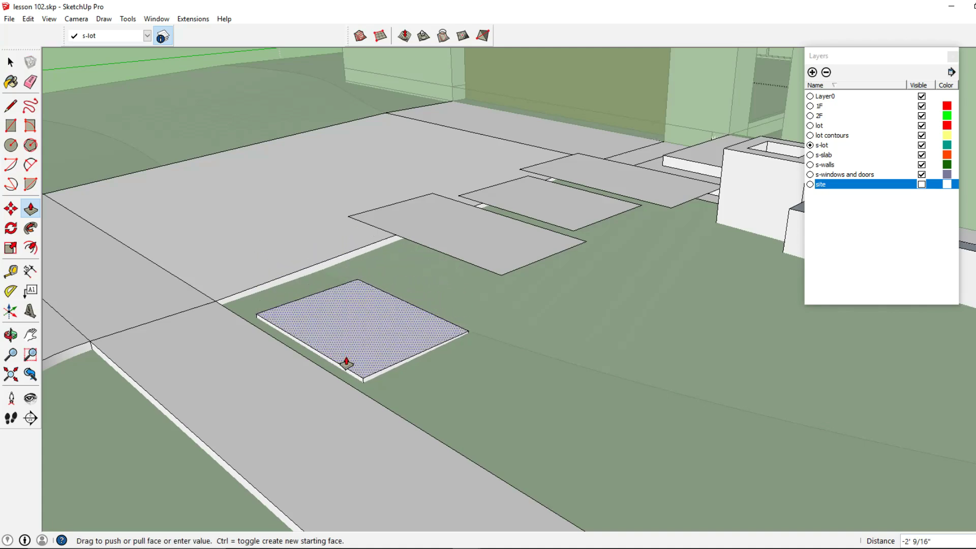
Extrude the second and third stepping stones downward and lower their tops to form thin slabs at ground level
{"action": "left_click_drag", "start_coordinate": [467, 251], "coordinate": [488, 345]}
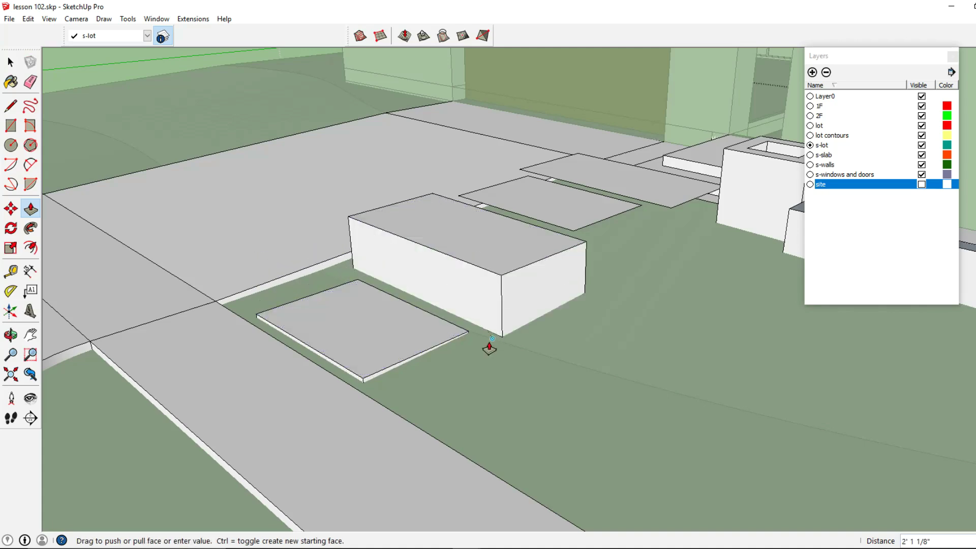
{"action": "left_click_drag", "start_coordinate": [473, 246], "coordinate": [469, 290]}
{"action": "mouse_move", "coordinate": [597, 216]}
{"action": "left_mouse_down"}
{"action": "mouse_move", "coordinate": [591, 233]}
{"action": "mouse_move", "coordinate": [563, 197]}
{"action": "mouse_move", "coordinate": [569, 223]}
{"action": "left_mouse_up"}
Form the stepping stone nearest the entry steps into a thin slab, lowering its top about 1' 2 1/2"
{"action": "left_click_drag", "start_coordinate": [617, 175], "coordinate": [624, 242]}
{"action": "middle_click_drag", "start_coordinate": [679, 207], "coordinate": [532, 153]}
{"action": "key", "text": "ctrl+z"}
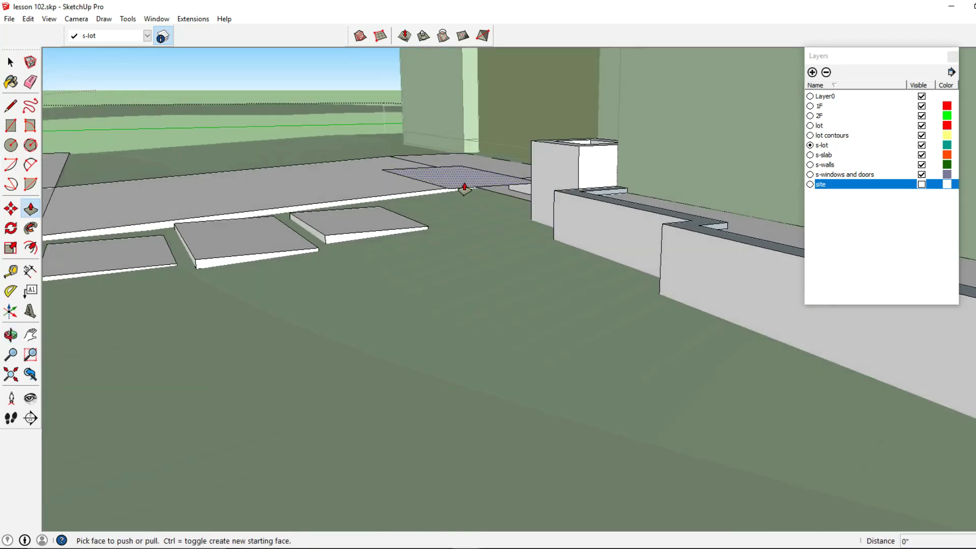
{"action": "left_click_drag", "start_coordinate": [461, 187], "coordinate": [456, 220]}
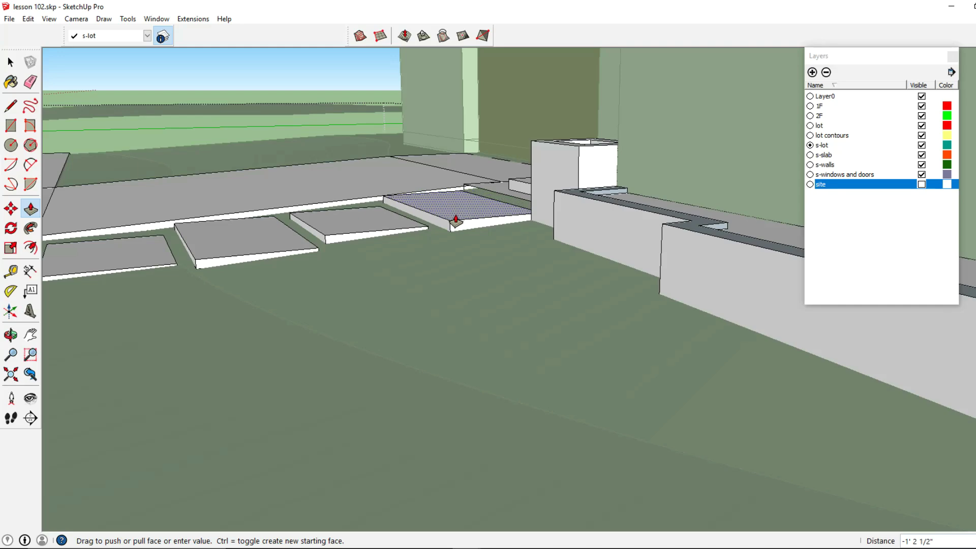
{"action": "left_click_drag", "start_coordinate": [456, 222], "coordinate": [456, 223]}
{"action": "middle_click_drag", "start_coordinate": [456, 223], "coordinate": [475, 210]}
Extrude the landing face around the entry steps down about 1' 3 13/16" and reverse its blue top face
{"action": "left_click_drag", "start_coordinate": [475, 209], "coordinate": [497, 244]}
{"action": "middle_click_drag", "start_coordinate": [496, 244], "coordinate": [577, 305]}
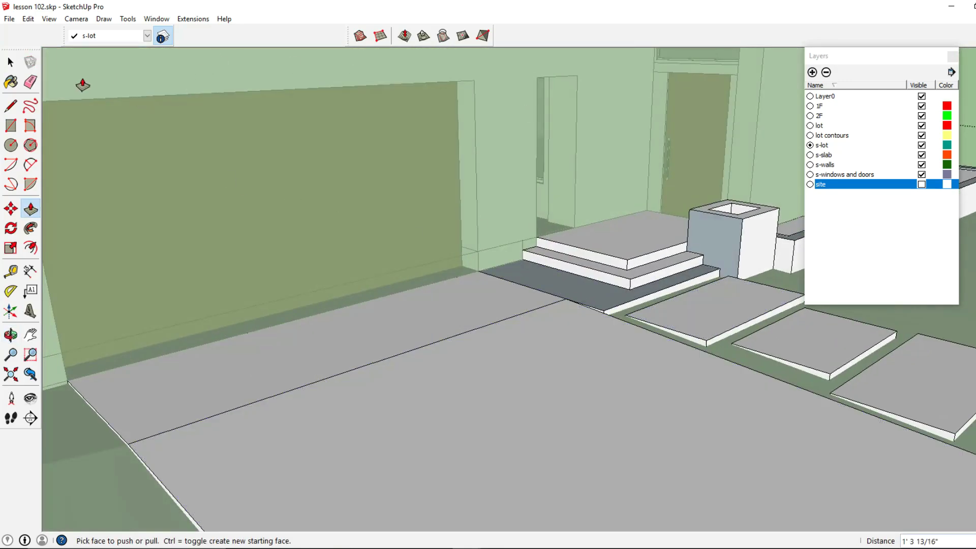
{"action": "middle_click_drag", "start_coordinate": [496, 218], "coordinate": [468, 215]}
{"action": "scroll", "coordinate": [478, 251], "scroll_direction": "up", "scroll_amount": 2}
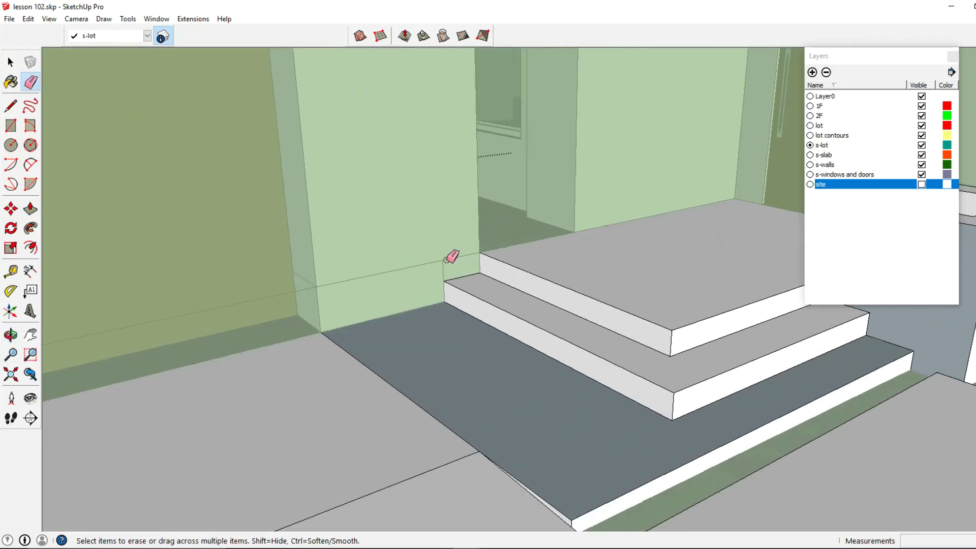
{"action": "scroll", "coordinate": [470, 253], "scroll_direction": "down", "scroll_amount": 3}
{"action": "middle_click_drag", "start_coordinate": [518, 236], "coordinate": [414, 226]}
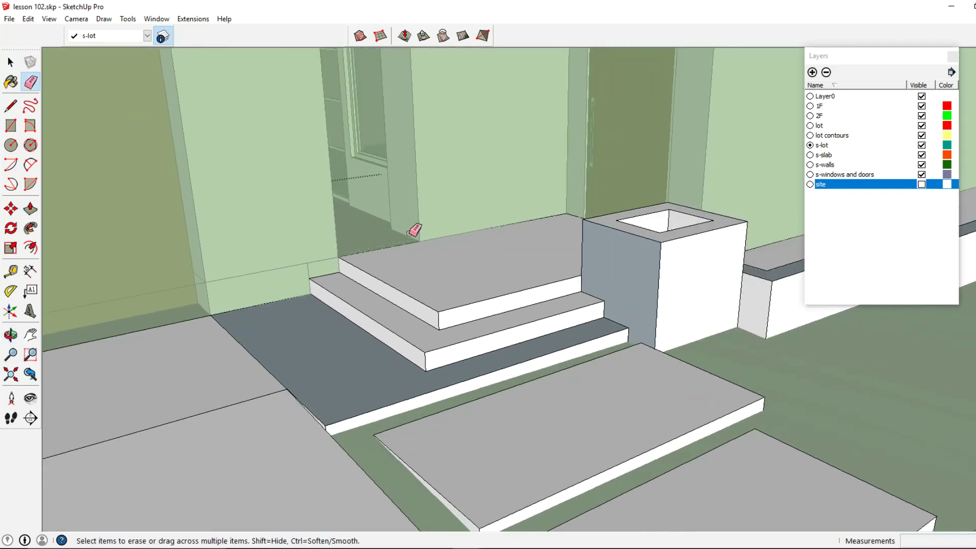
{"action": "key", "text": "b"}
{"action": "key", "text": "e"}
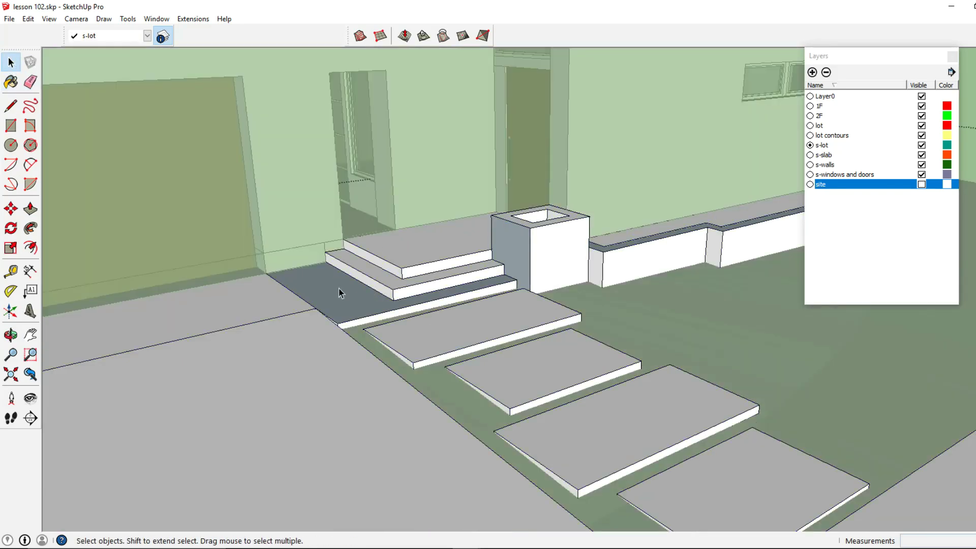
{"action": "right_click", "coordinate": [338, 288]}
{"action": "left_click", "coordinate": [363, 375]}
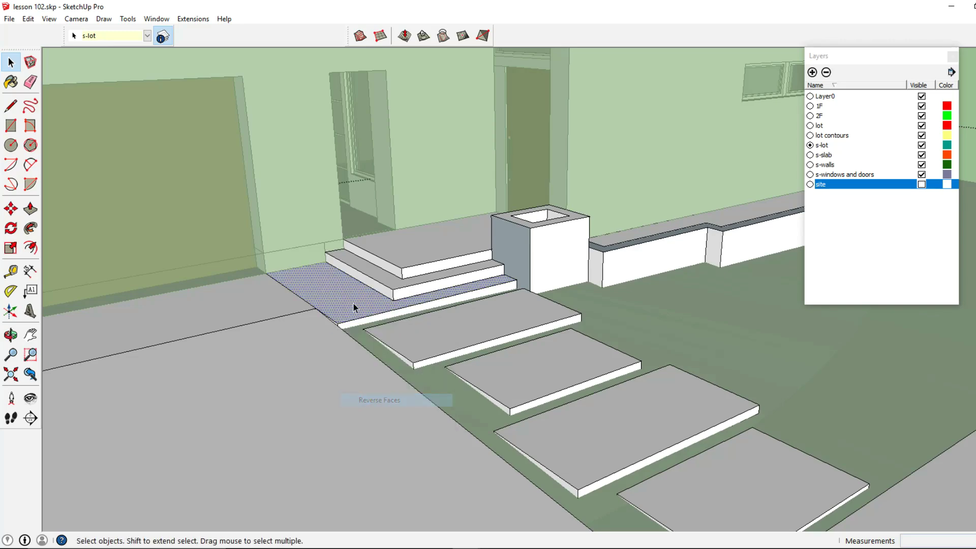
{"action": "middle_click_drag", "start_coordinate": [464, 311], "coordinate": [470, 292]}
{"action": "scroll", "coordinate": [432, 303], "scroll_direction": "up", "scroll_amount": 5}
{"action": "middle_click_drag", "start_coordinate": [471, 292], "coordinate": [356, 303], "text": "shift"}
{"action": "middle_click_drag", "start_coordinate": [356, 302], "coordinate": [381, 311], "text": "shift"}
{"action": "scroll", "coordinate": [381, 310], "scroll_direction": "up", "scroll_amount": 1}
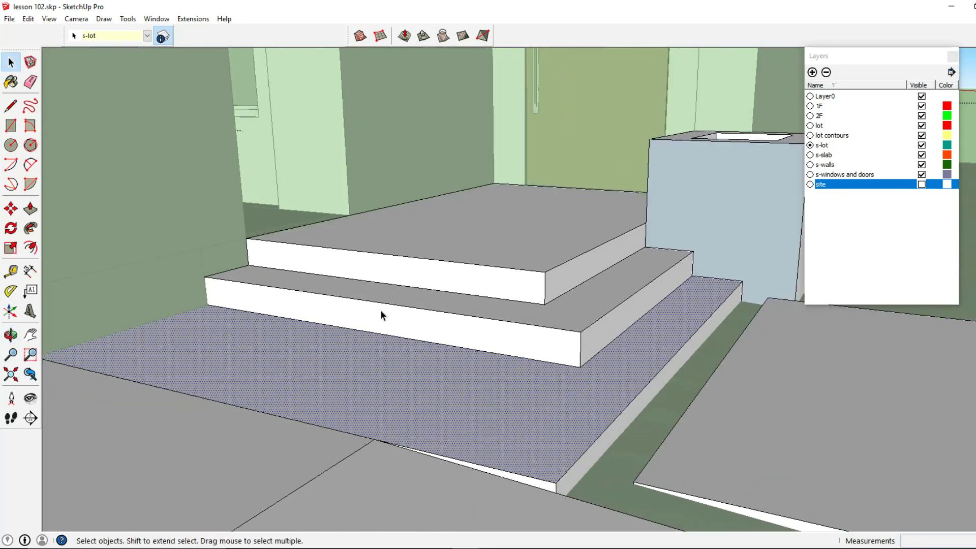
{"action": "left_click", "coordinate": [13, 108]}
{"action": "scroll", "coordinate": [217, 274], "scroll_direction": "up", "scroll_amount": 1}
{"action": "middle_click_drag", "start_coordinate": [207, 276], "coordinate": [197, 267], "text": "shift"}
{"action": "left_click", "coordinate": [10, 62]}
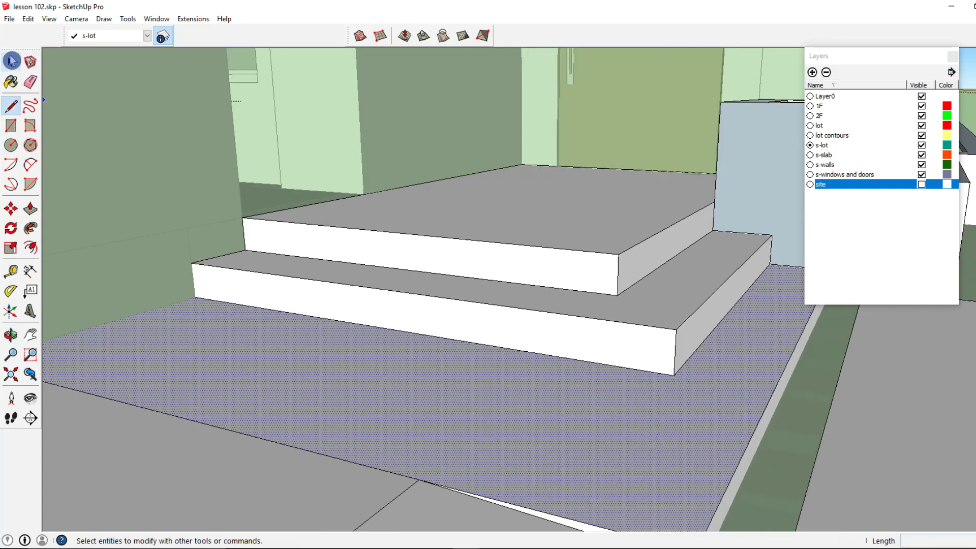
Copy the top outer edges of both entry steps and the landing 4" straight down onto their vertical faces
{"action": "middle_click_drag", "start_coordinate": [356, 305], "coordinate": [328, 304]}
{"action": "left_click", "coordinate": [409, 299]}
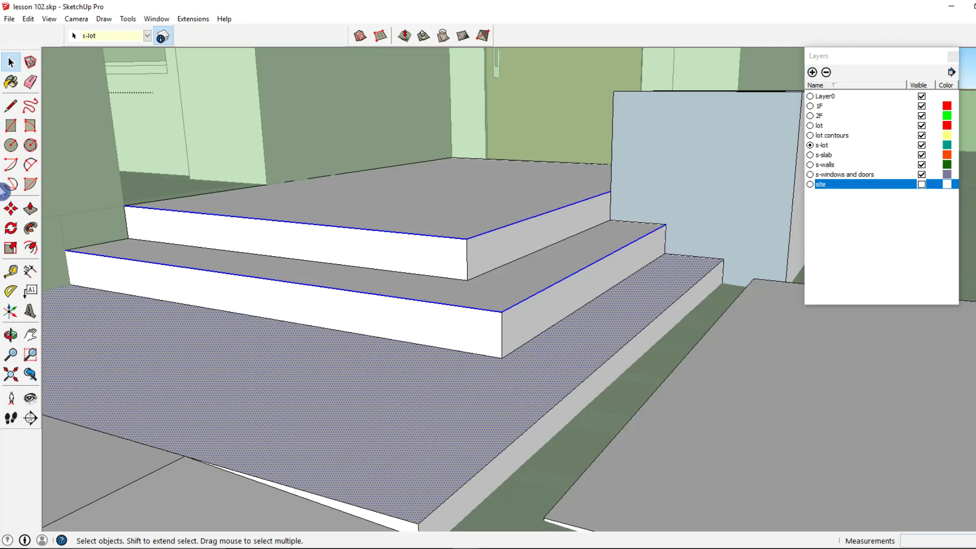
{"action": "left_click", "coordinate": [10, 208]}
{"action": "left_click", "coordinate": [470, 242]}
{"action": "key", "text": "ctrl"}
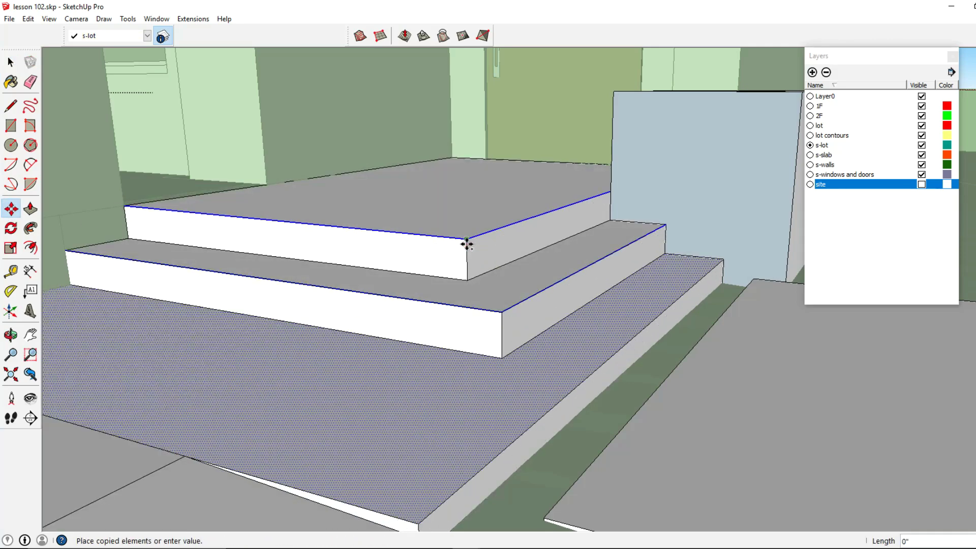
{"action": "left_click", "coordinate": [464, 253]}
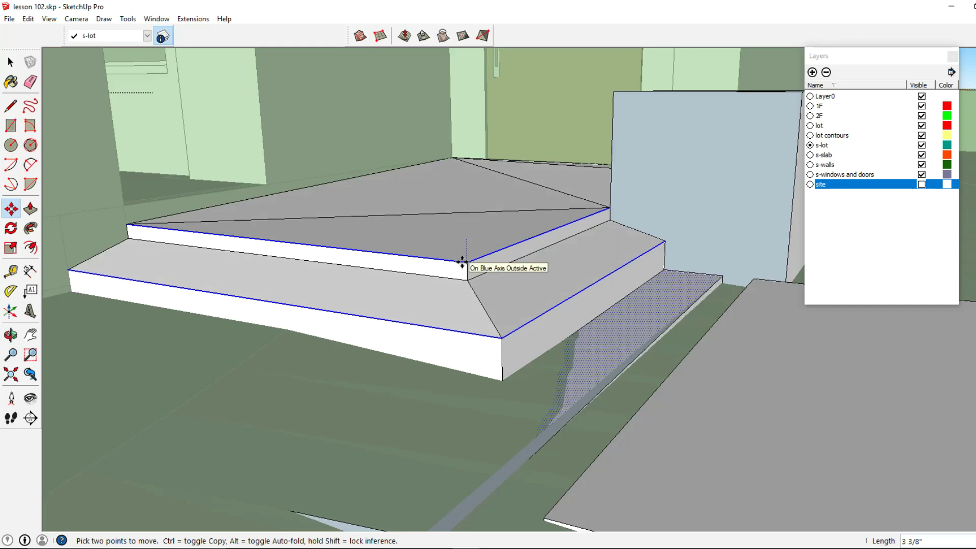
{"action": "key", "text": "ctrl"}
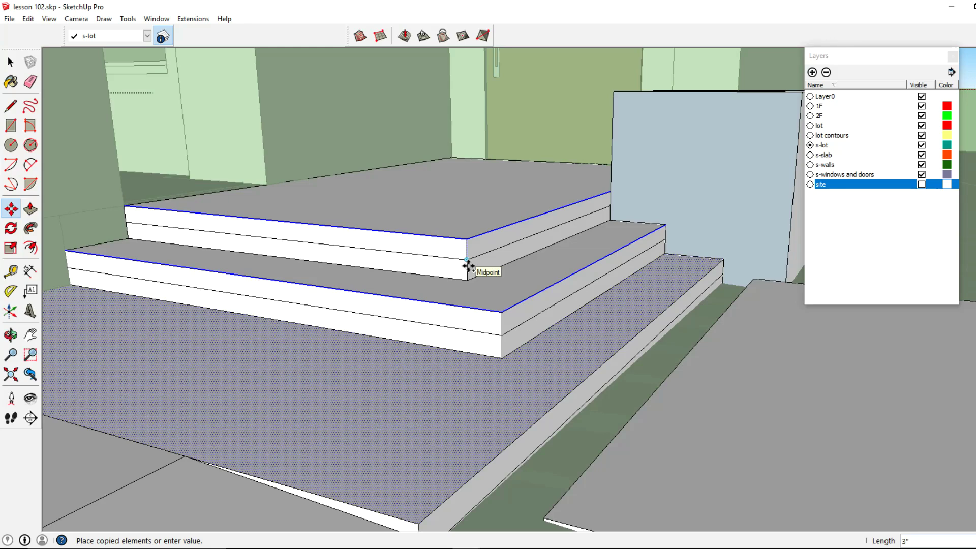
{"action": "left_click", "coordinate": [468, 266]}
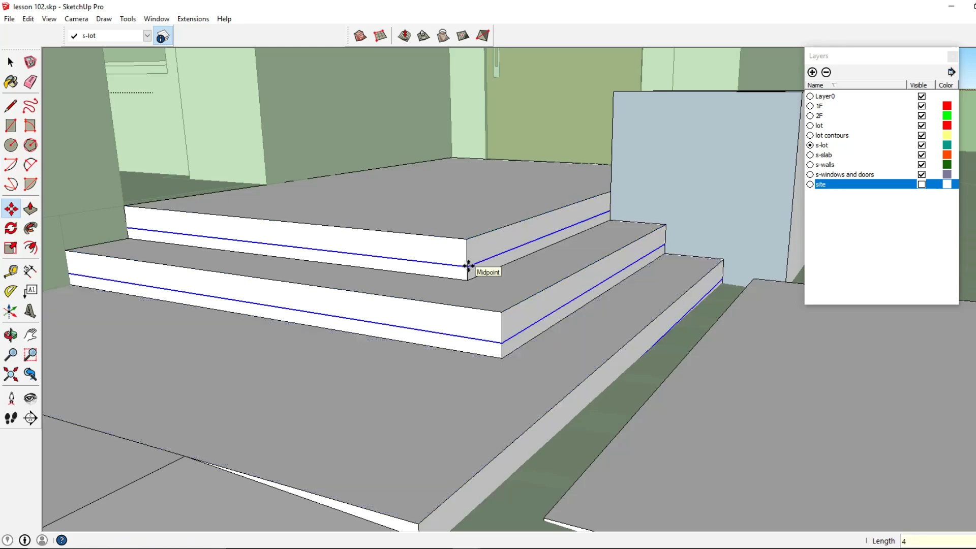
Push the lower strips of both entry steps' front and side faces inward 2" to form recessed bases
{"action": "left_click", "coordinate": [30, 209]}
{"action": "scroll", "coordinate": [115, 291], "scroll_direction": "up", "scroll_amount": 3}
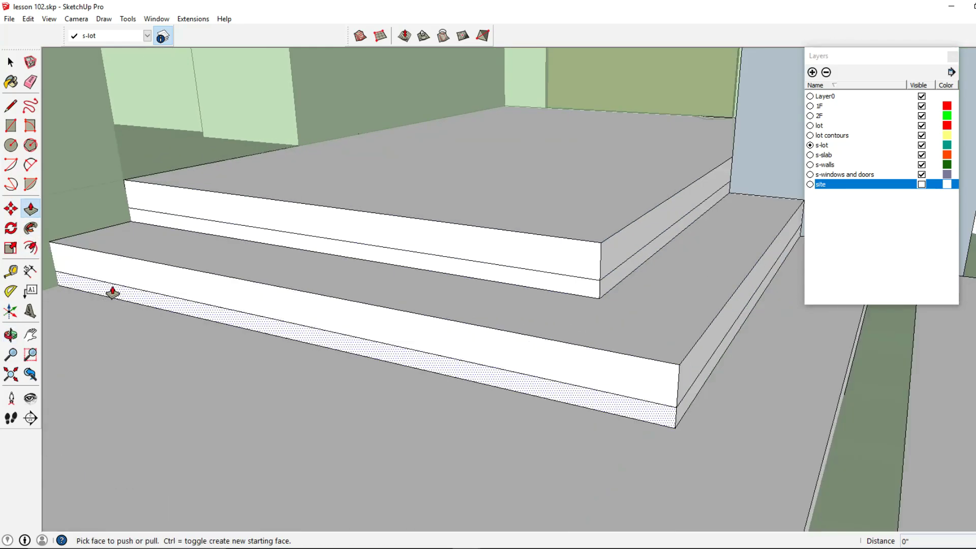
{"action": "left_click_drag", "start_coordinate": [103, 302], "coordinate": [118, 300]}
{"action": "key", "text": "Return"}
{"action": "left_click_drag", "start_coordinate": [689, 405], "coordinate": [682, 405]}
{"action": "type", "text": "2"}
{"action": "key", "text": "Return"}
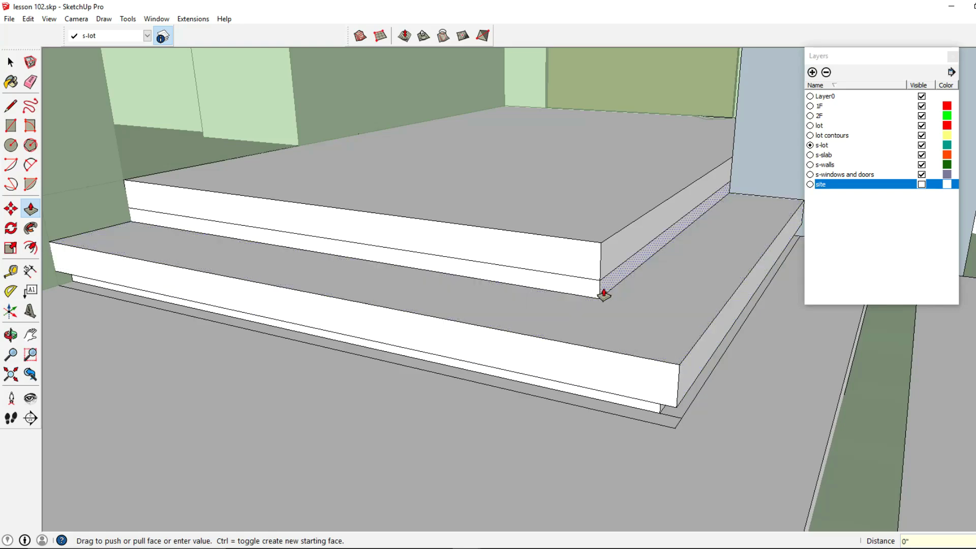
{"action": "left_click_drag", "start_coordinate": [604, 294], "coordinate": [552, 281]}
{"action": "mouse_move", "coordinate": [553, 283]}
{"action": "middle_mouse_down"}
{"action": "mouse_move", "coordinate": [483, 290]}
{"action": "mouse_move", "coordinate": [538, 290]}
{"action": "middle_mouse_up"}
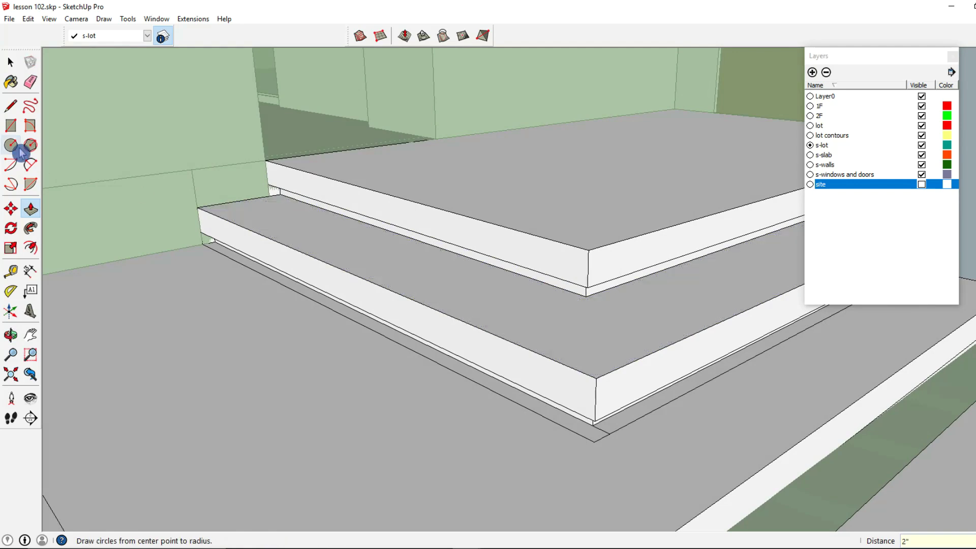
Erase the leftover outline edges on the landing around the base of the lower entry step
{"action": "left_click", "coordinate": [31, 82]}
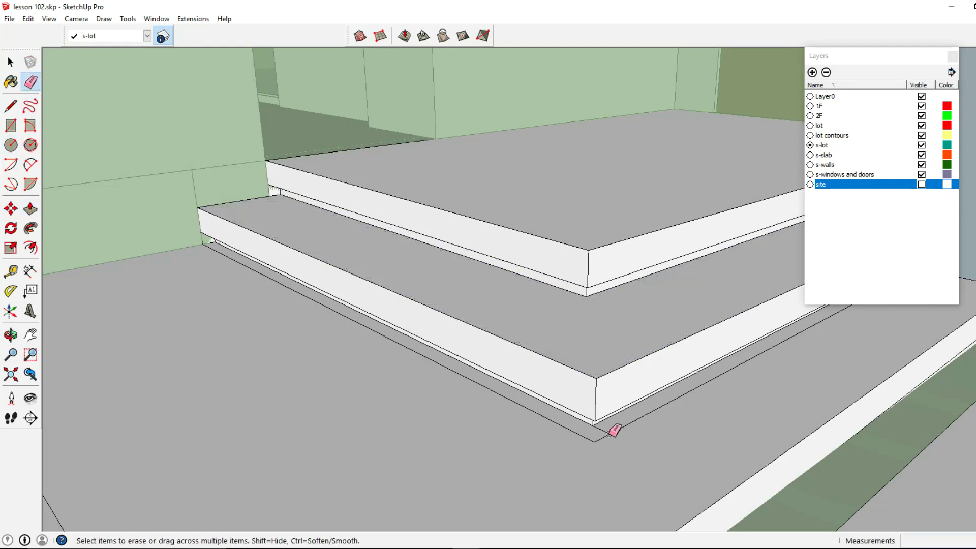
{"action": "left_click", "coordinate": [471, 362]}
{"action": "mouse_move", "coordinate": [471, 362]}
{"action": "middle_mouse_down"}
{"action": "mouse_move", "coordinate": [516, 382]}
{"action": "mouse_move", "coordinate": [327, 359]}
{"action": "mouse_move", "coordinate": [515, 321]}
{"action": "mouse_move", "coordinate": [432, 283]}
{"action": "mouse_move", "coordinate": [457, 312]}
{"action": "mouse_move", "coordinate": [741, 290]}
{"action": "mouse_move", "coordinate": [559, 288]}
{"action": "middle_mouse_up"}
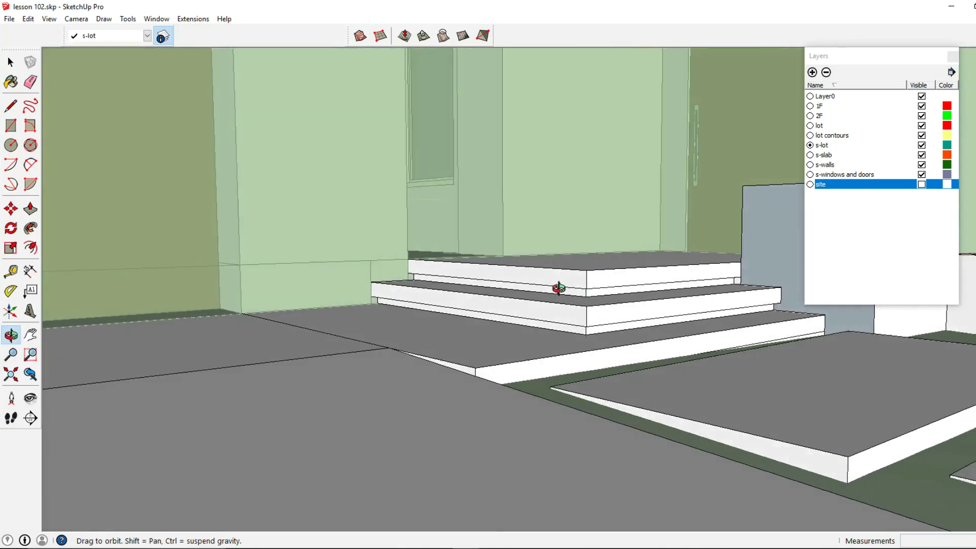
{"action": "scroll", "coordinate": [393, 279], "scroll_direction": "up", "scroll_amount": 3}
{"action": "scroll", "coordinate": [385, 274], "scroll_direction": "down", "scroll_amount": 3}
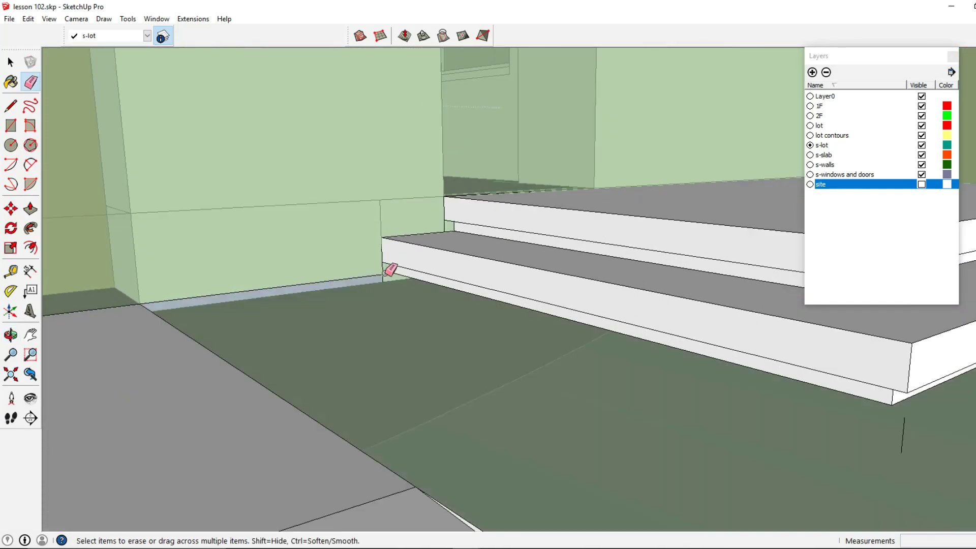
{"action": "scroll", "coordinate": [391, 267], "scroll_direction": "down", "scroll_amount": 3}
{"action": "middle_click_drag", "start_coordinate": [407, 273], "coordinate": [560, 274]}
{"action": "left_click", "coordinate": [10, 62]}
{"action": "scroll", "coordinate": [163, 157], "scroll_direction": "down", "scroll_amount": 10}
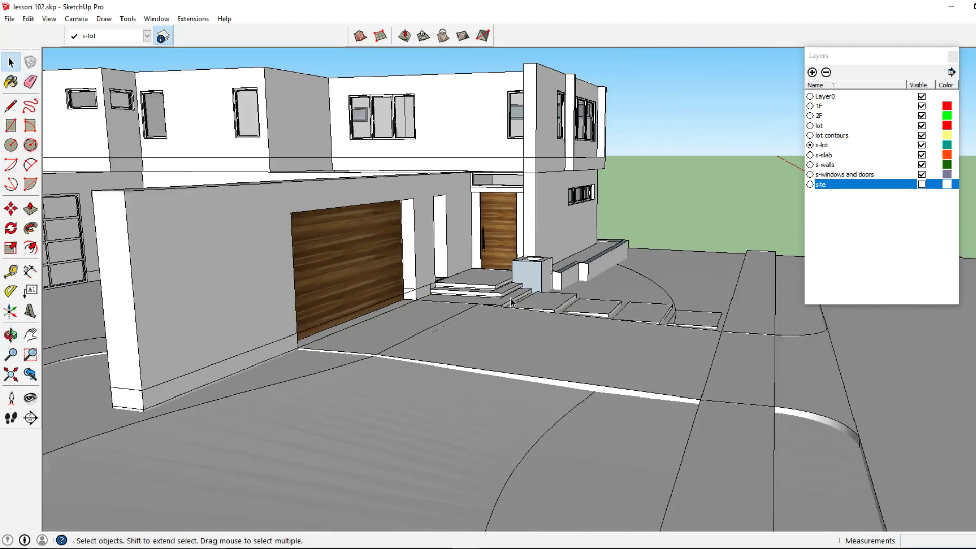
{"action": "middle_click_drag", "start_coordinate": [387, 284], "coordinate": [405, 311]}
{"action": "scroll", "coordinate": [407, 296], "scroll_direction": "down", "scroll_amount": 4}
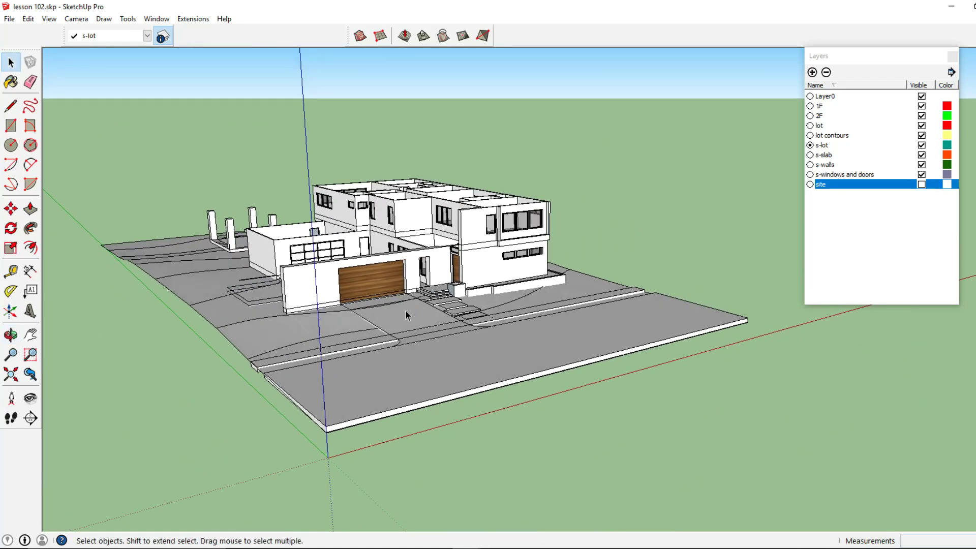